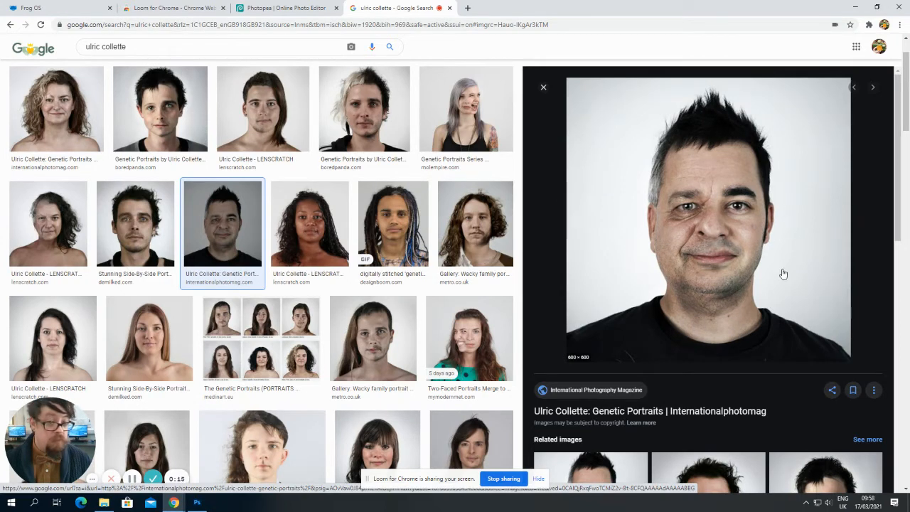
- Preview two Ulric Collette genetic portraits in the image search results
click(35, 324)
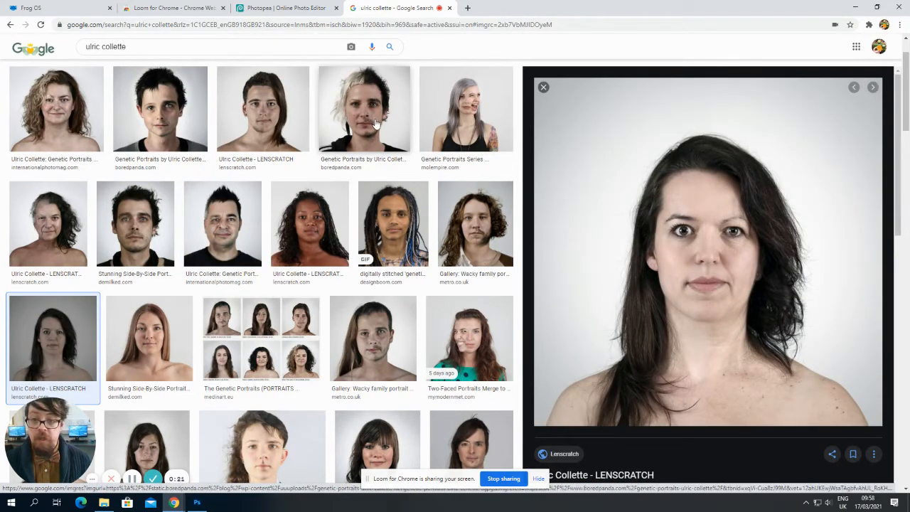
click(302, 123)
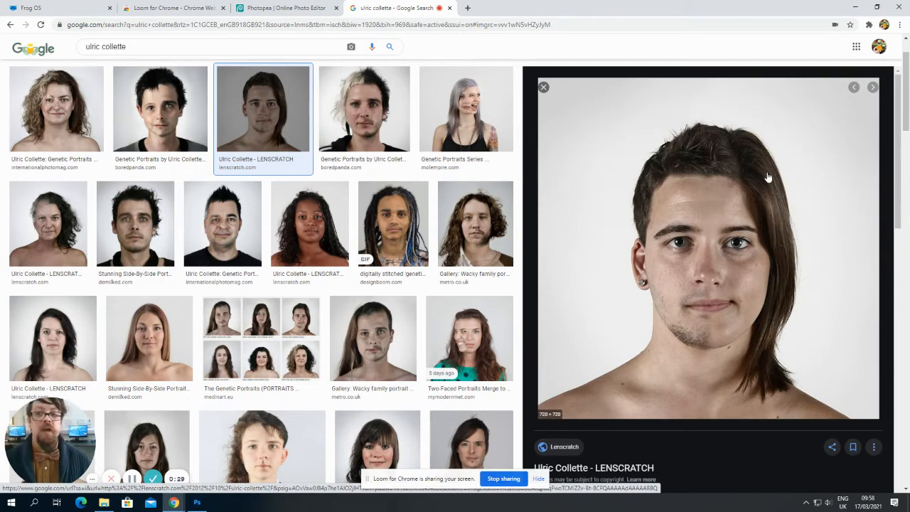
- Switch to Photopea beside the Photoshop window and compare their Move, Rectangle Select and Brush tools
click(271, 12)
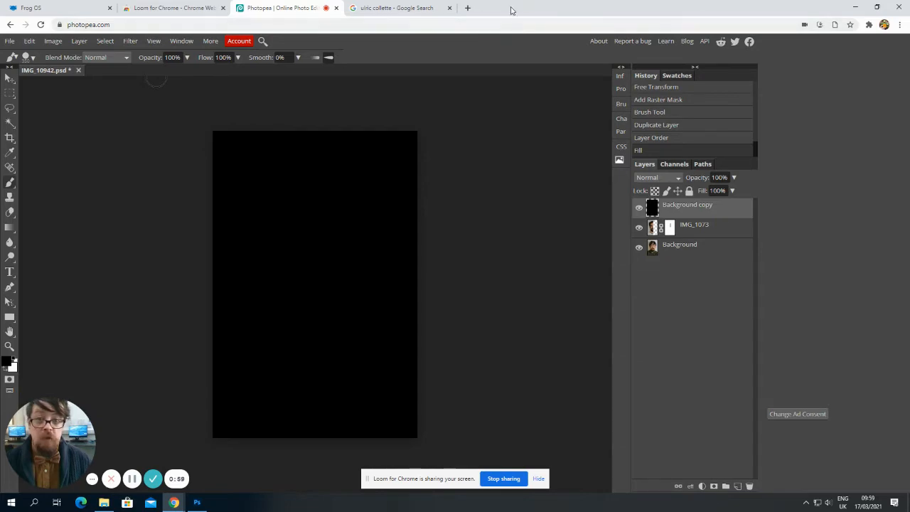
double_click(544, 8)
drag(544, 13, 335, 13)
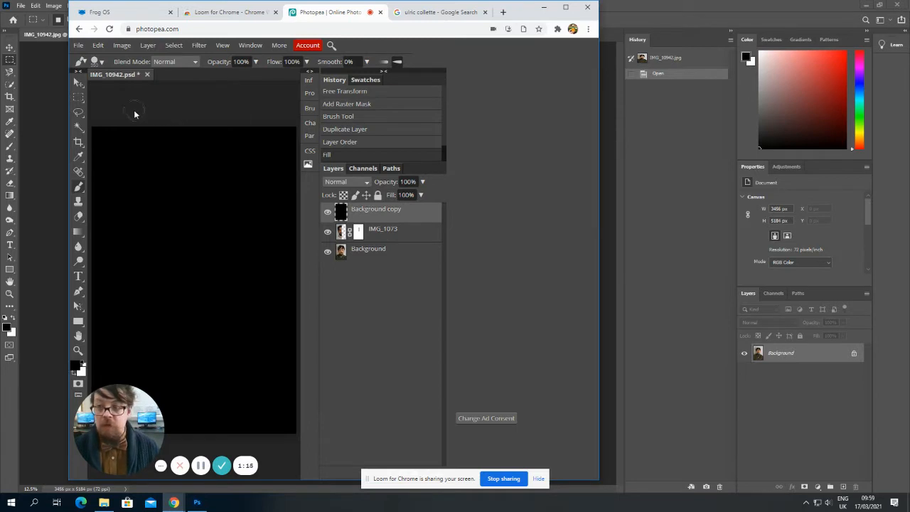
click(78, 82)
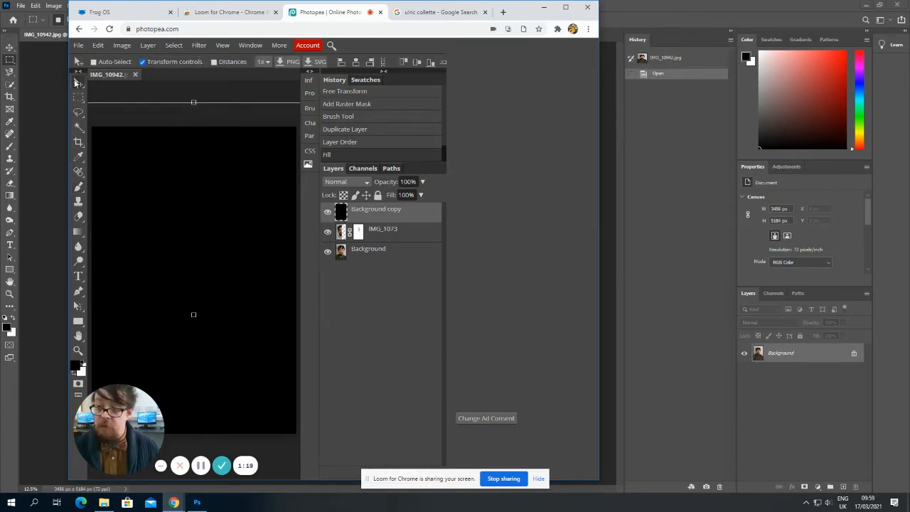
click(80, 98)
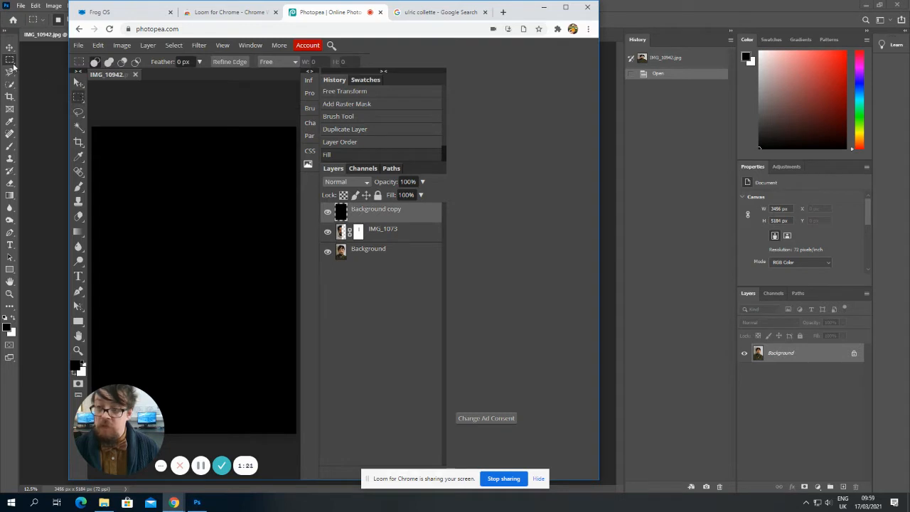
click(79, 188)
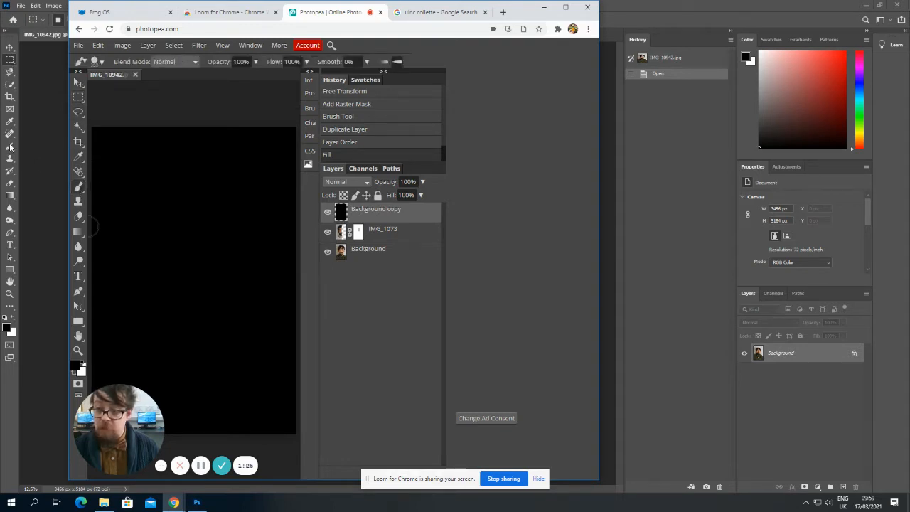
- Switch to Photoshop, closing the open portrait and reopening IMG_10942 from the examples folder
drag(528, 16, 542, 428)
click(509, 24)
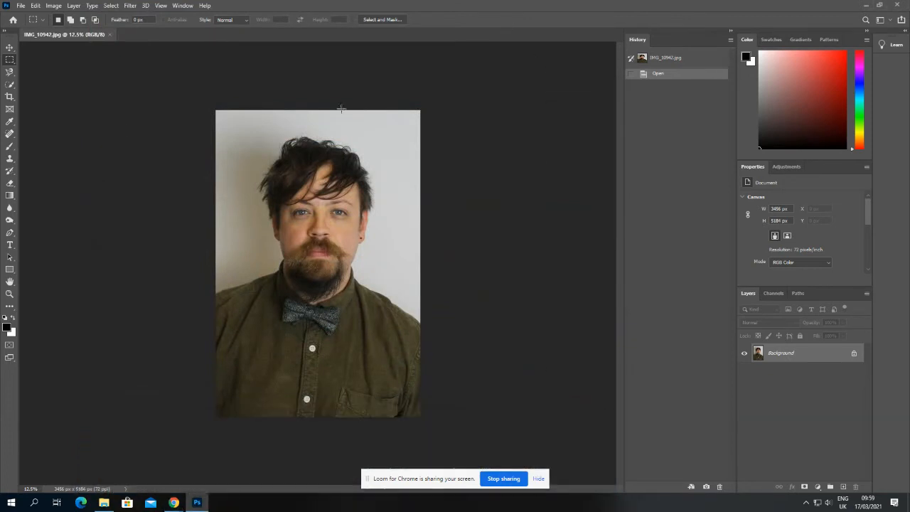
click(111, 34)
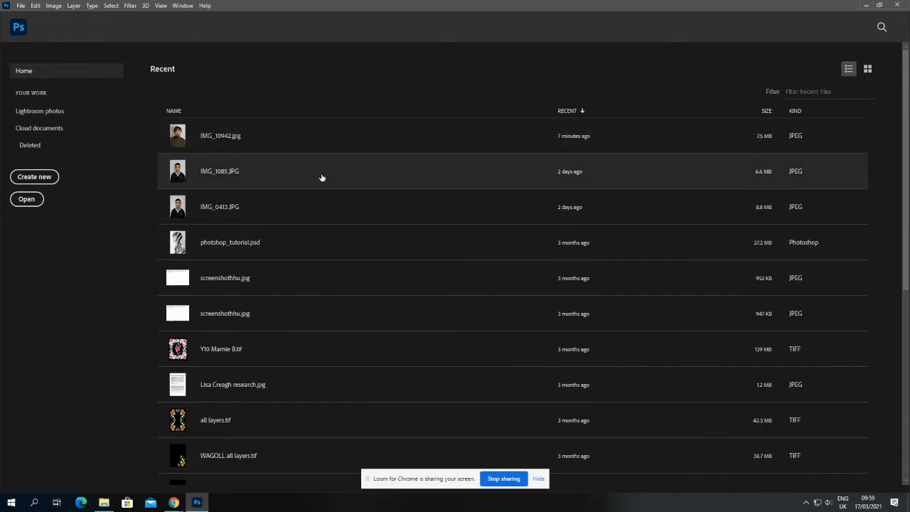
mouse_move(107, 504)
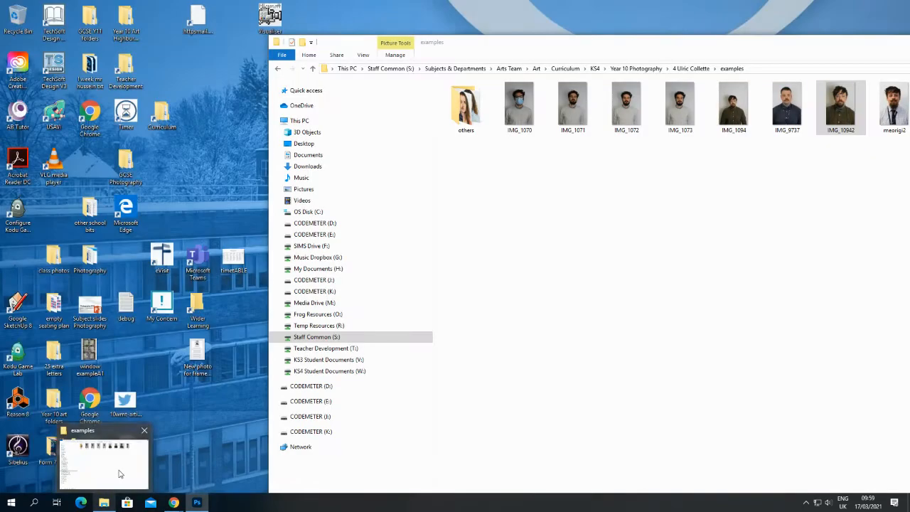
click(121, 475)
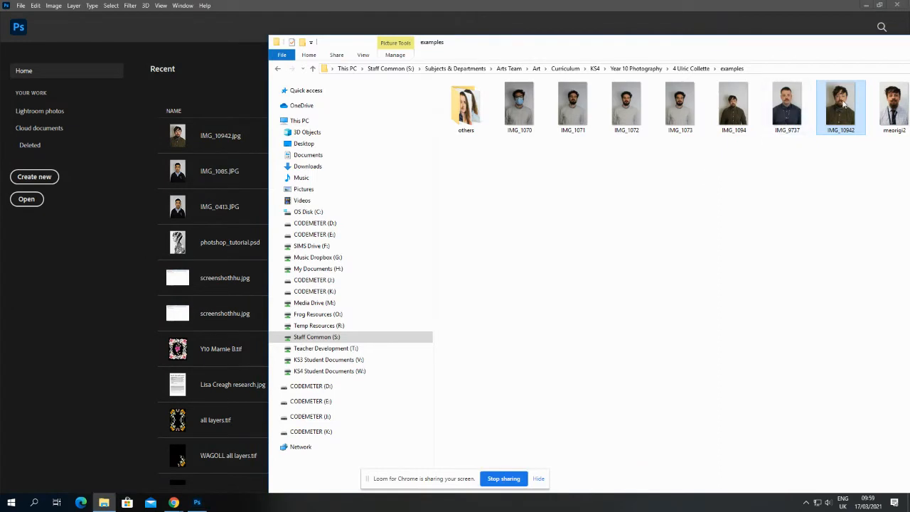
drag(846, 103, 219, 86)
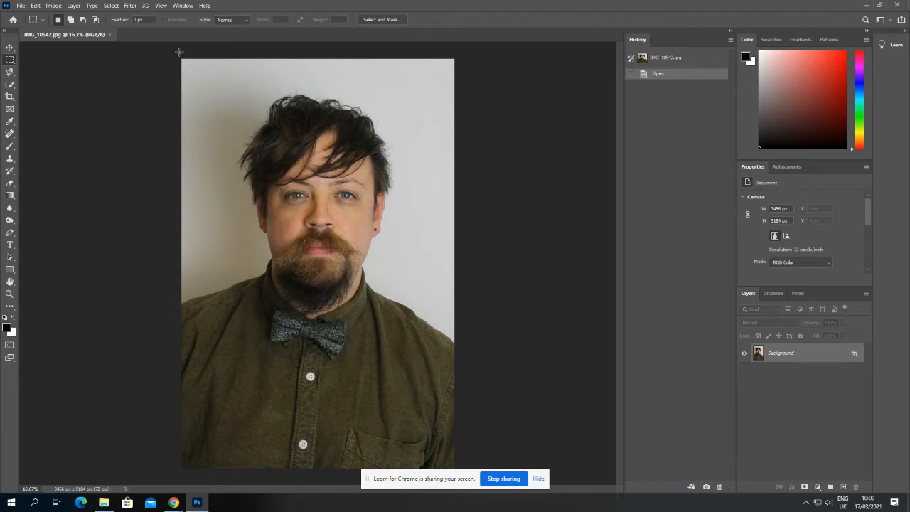
- Draw a full-height rectangular marquee over roughly three quarters of the portrait's width and deselect it
drag(178, 48, 381, 470)
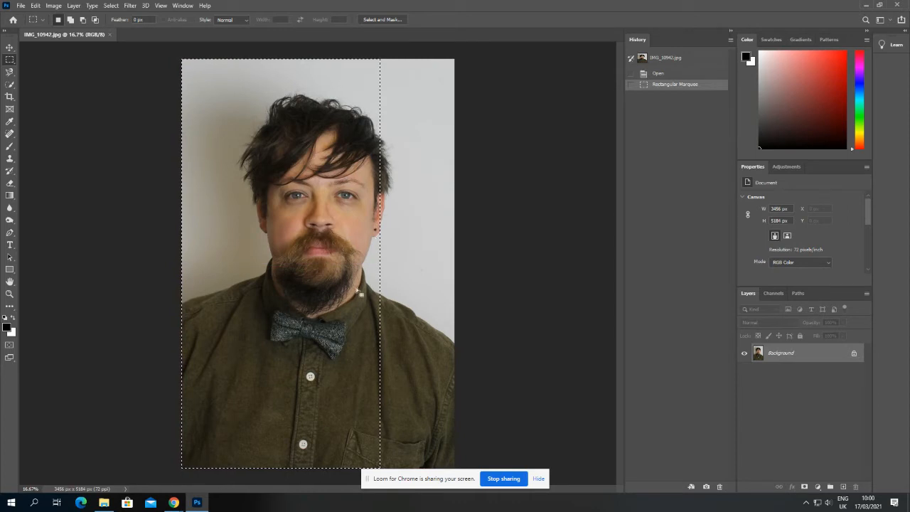
click(538, 241)
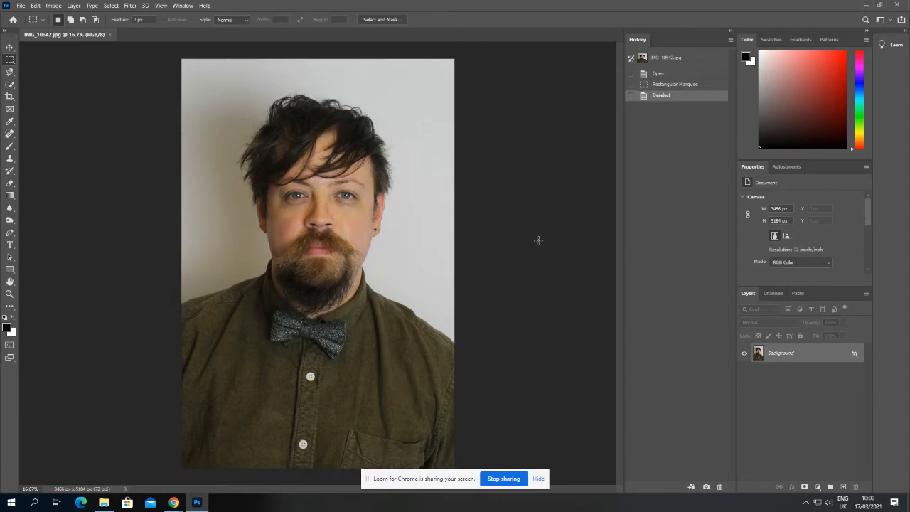
- Unlock the Background layer and set the Move tool to show transform controls with Auto-Select off
click(9, 47)
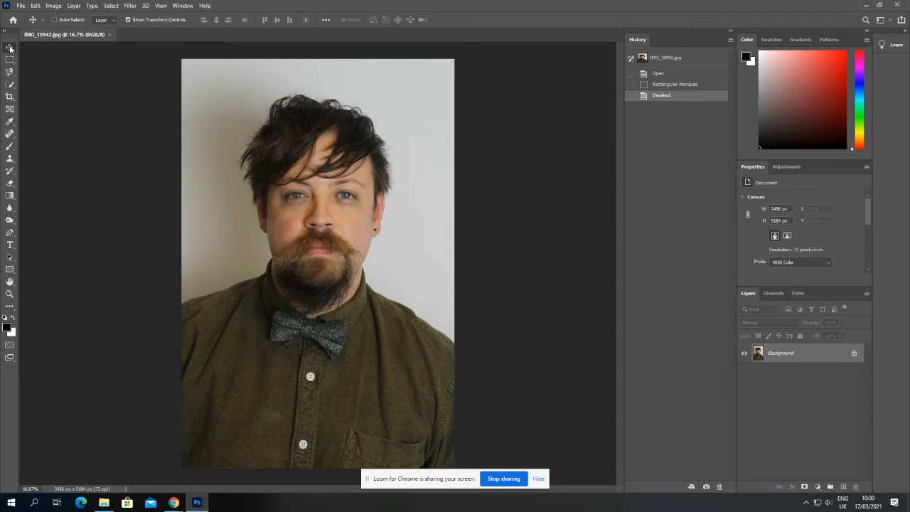
click(55, 19)
click(855, 355)
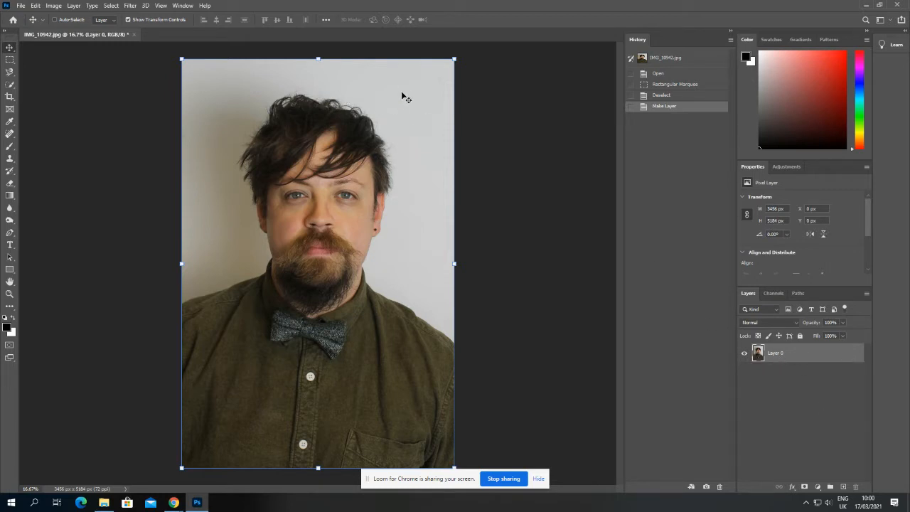
click(128, 20)
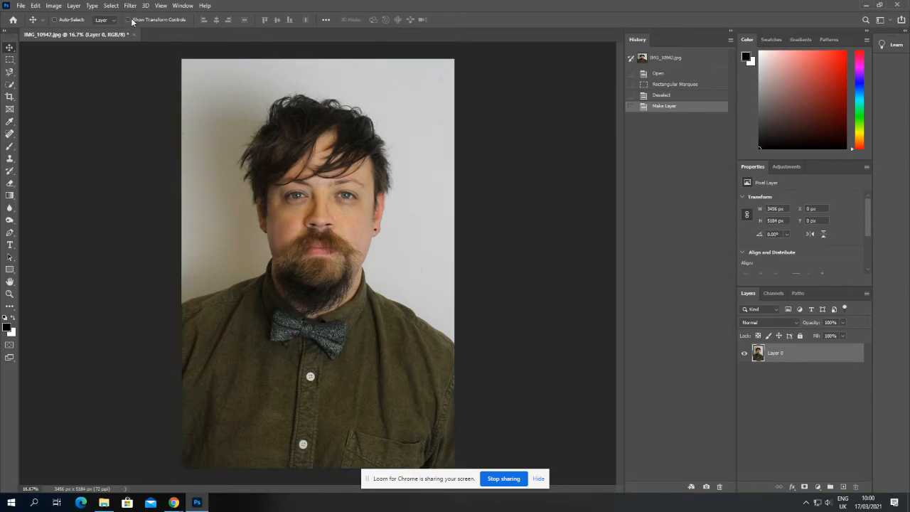
click(129, 20)
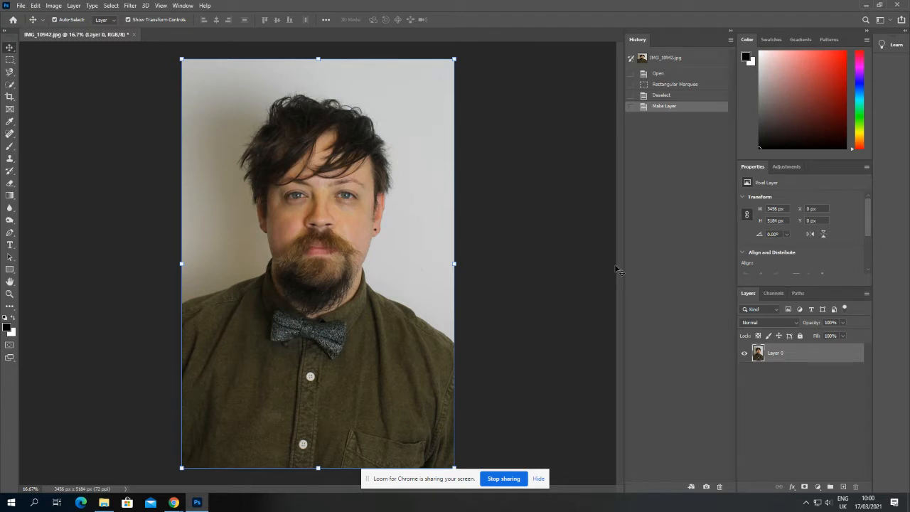
- Enlarge the portrait layer to about 4739 × 7109 px and centre the face horizontally with a small gap above the hair
key(ctrl+minus)
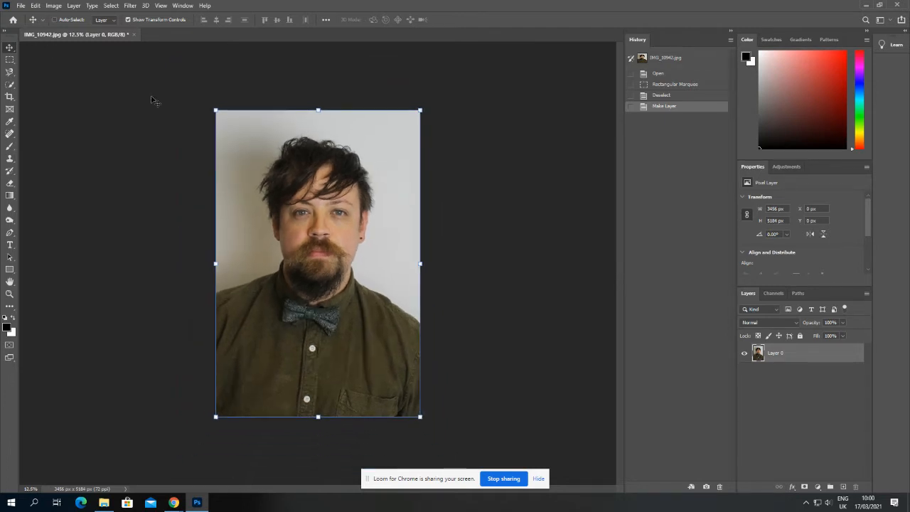
drag(421, 109, 498, 18)
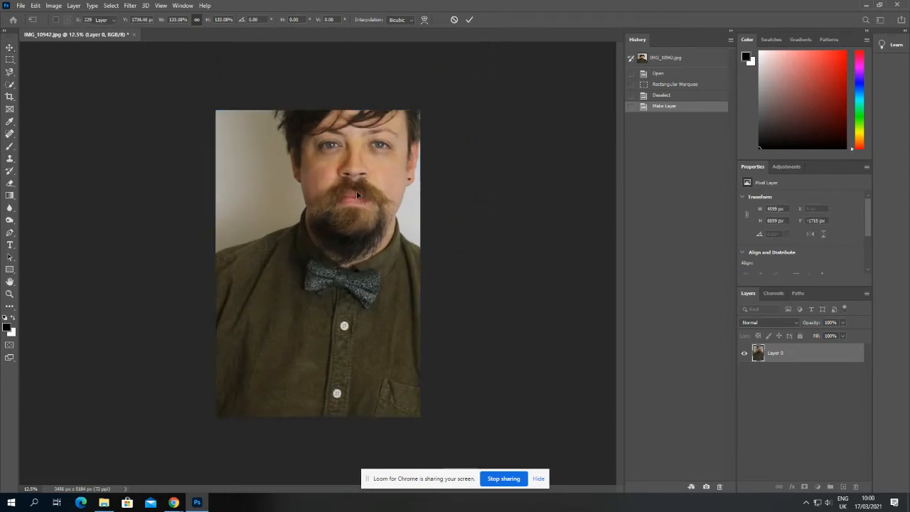
drag(368, 167, 333, 246)
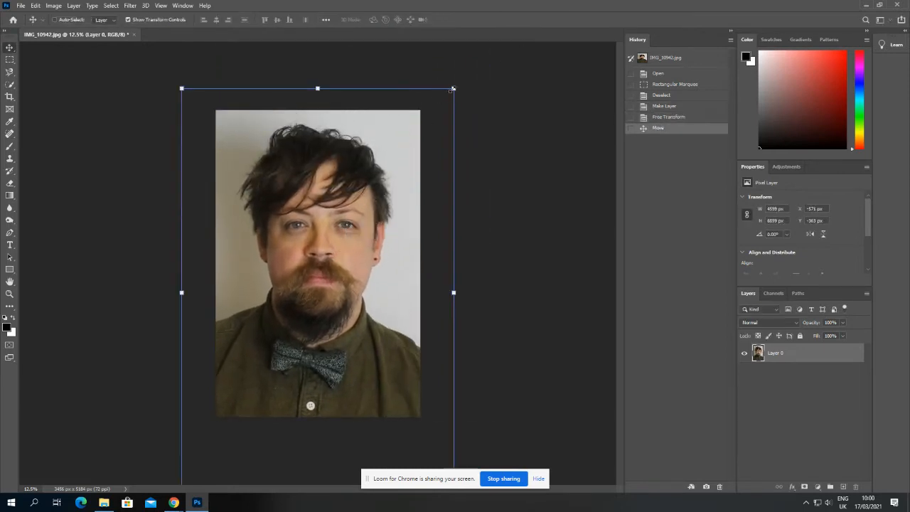
drag(455, 88, 470, 78)
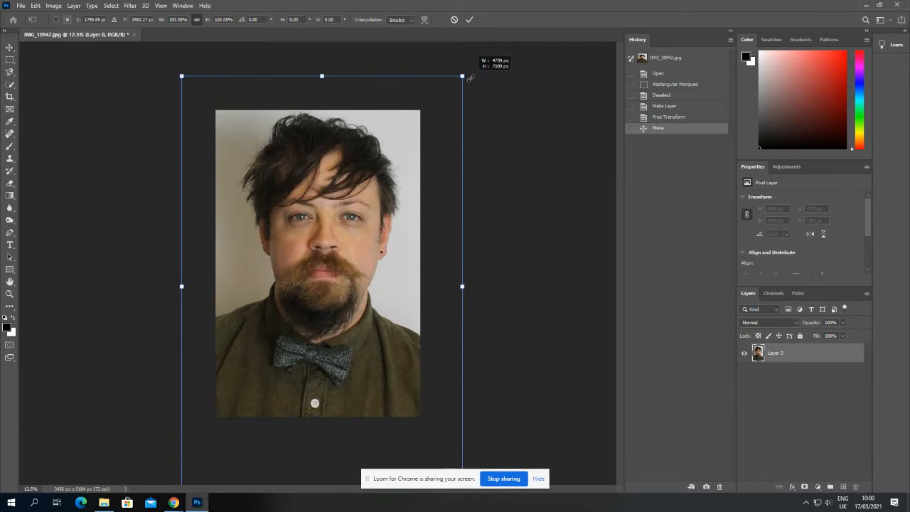
mouse_move(385, 160)
mouse_down()
mouse_move(379, 167)
mouse_move(392, 173)
mouse_up()
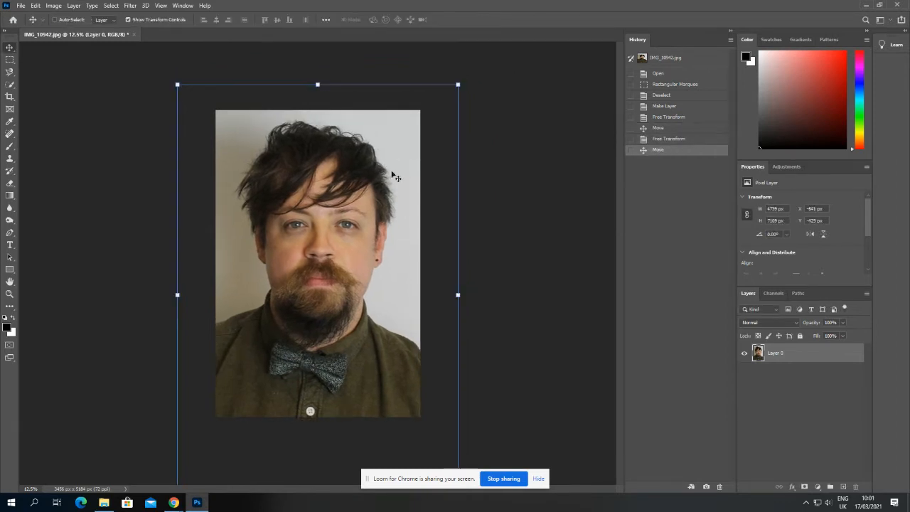
key(ctrl+plus)
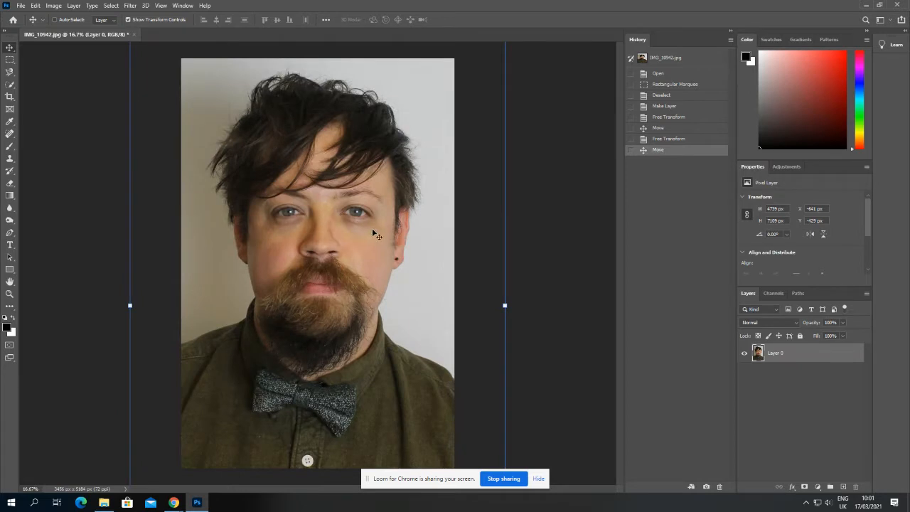
drag(379, 231, 379, 232)
key(ctrl+minus)
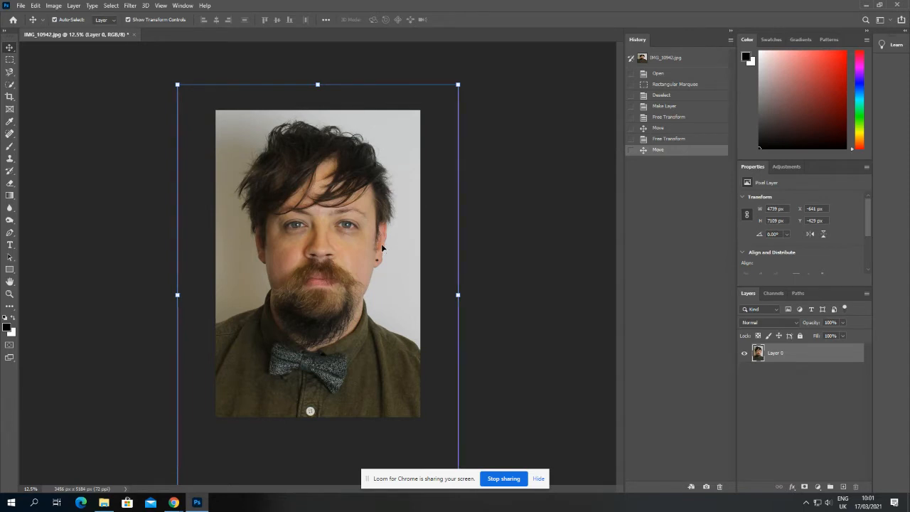
key(ctrl+plus)
key(ctrl+minus)
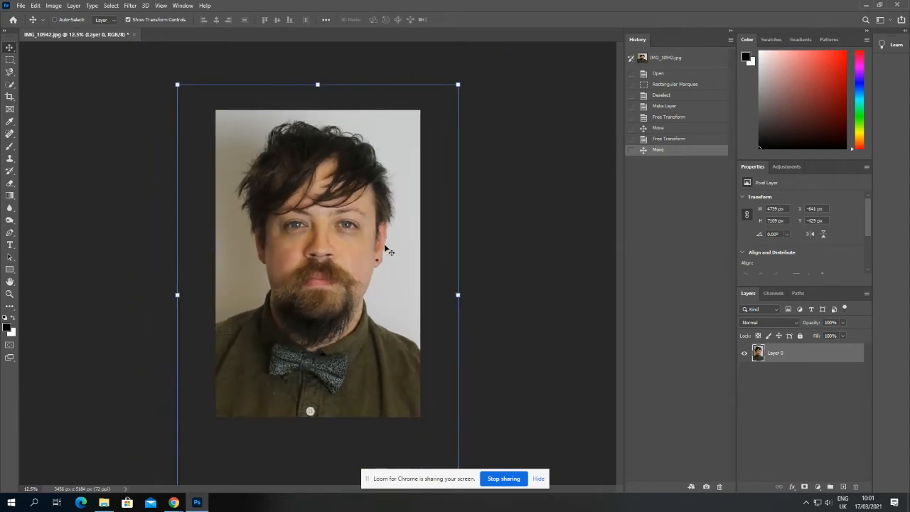
drag(381, 287, 381, 285)
- Mark the gap above the hair with a full-width rectangular marquee about 192 px high, and deselect it
click(9, 59)
drag(215, 110, 439, 120)
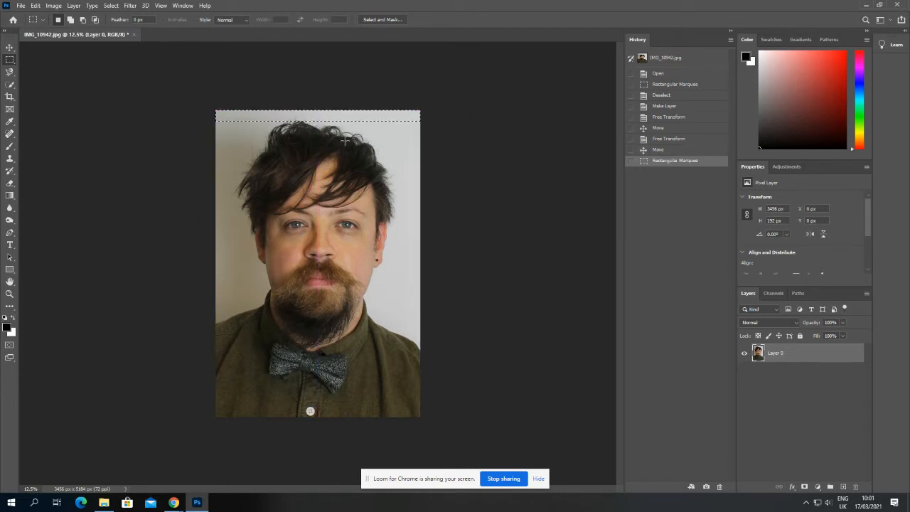
key(ctrl+plus)
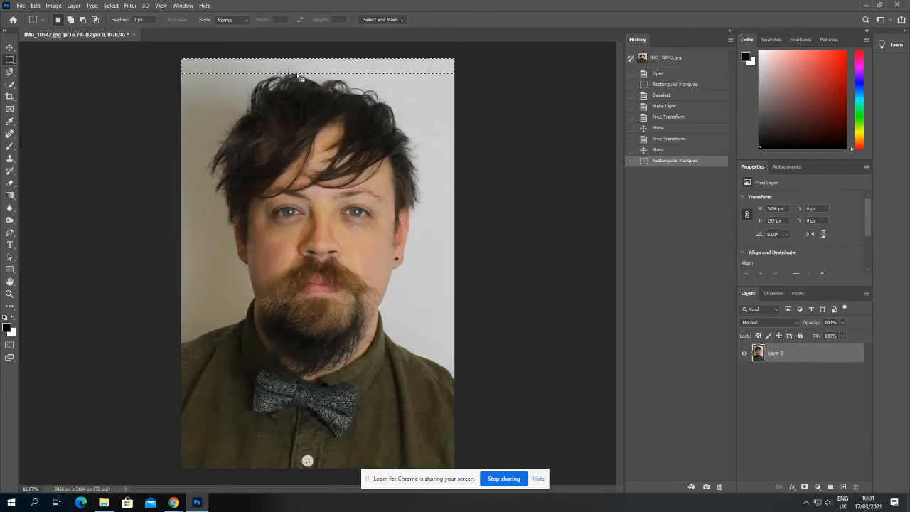
click(158, 110)
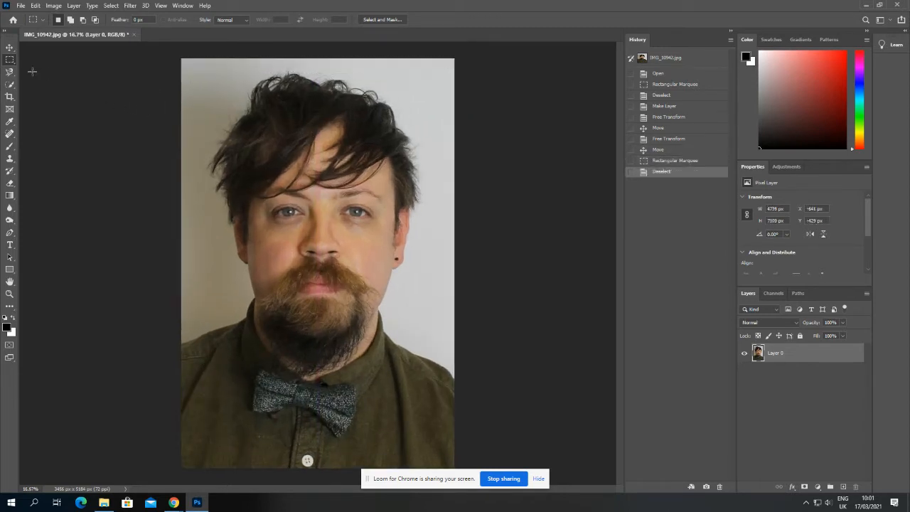
- Move the portrait layer up to about Y -853 px so the hair is cut off by the canvas's upper edge
click(10, 47)
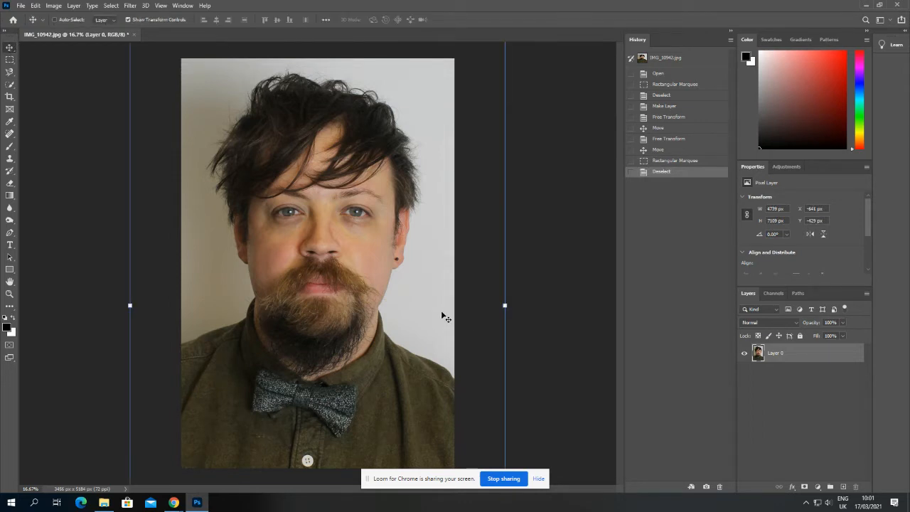
key(ctrl+minus)
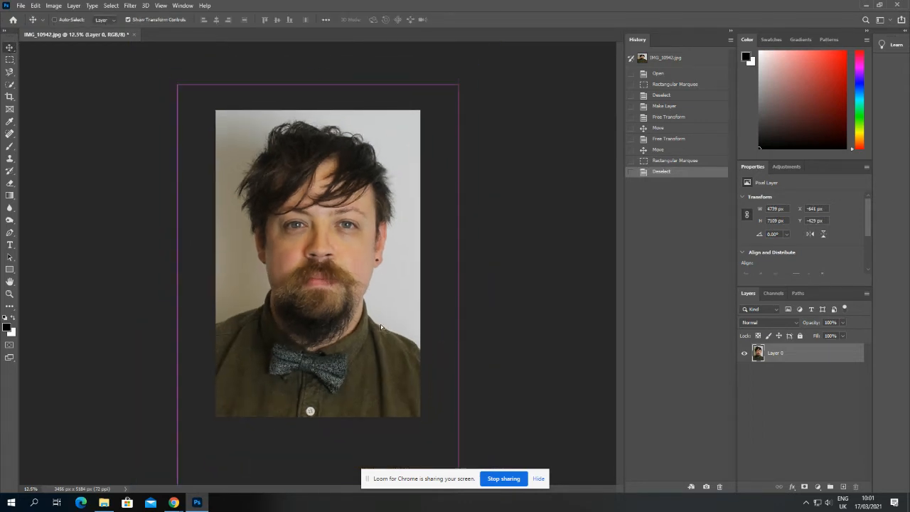
drag(381, 327, 381, 302)
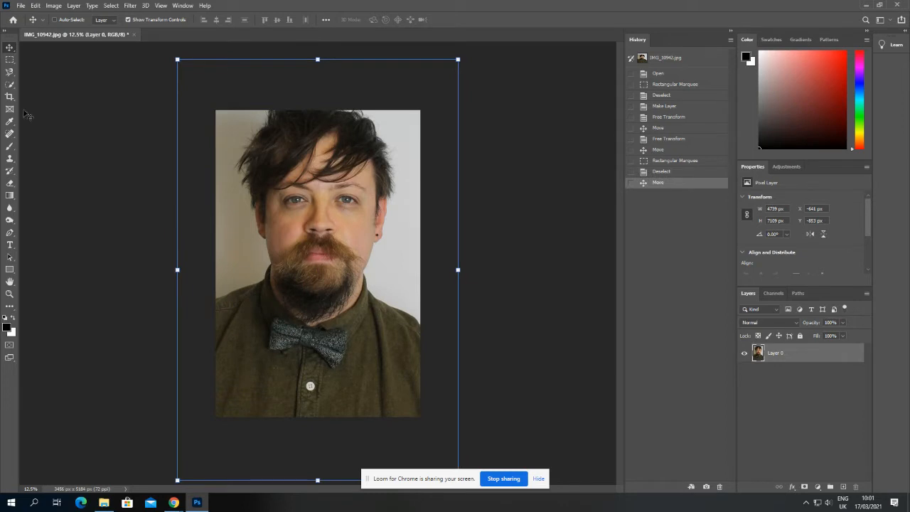
click(10, 60)
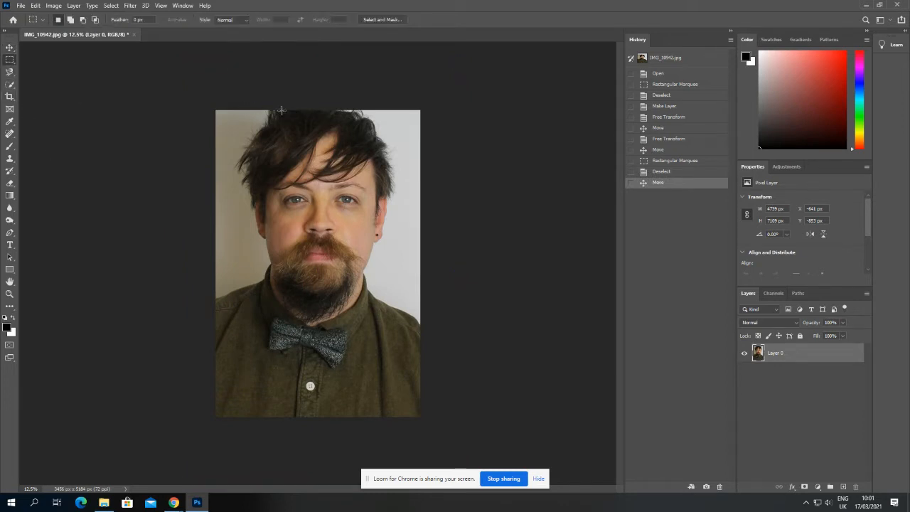
- Move the portrait layer down to Y 0 px, leaving clear background above the hair
click(9, 48)
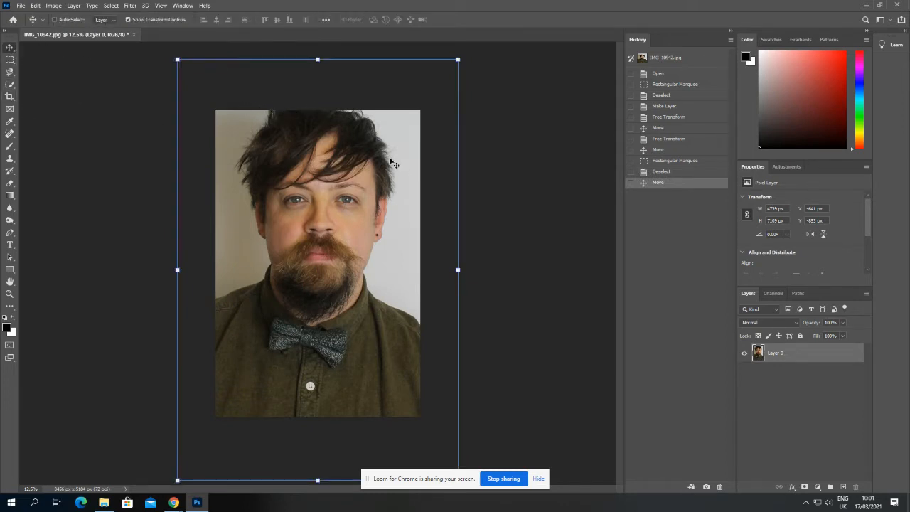
drag(391, 159, 390, 208)
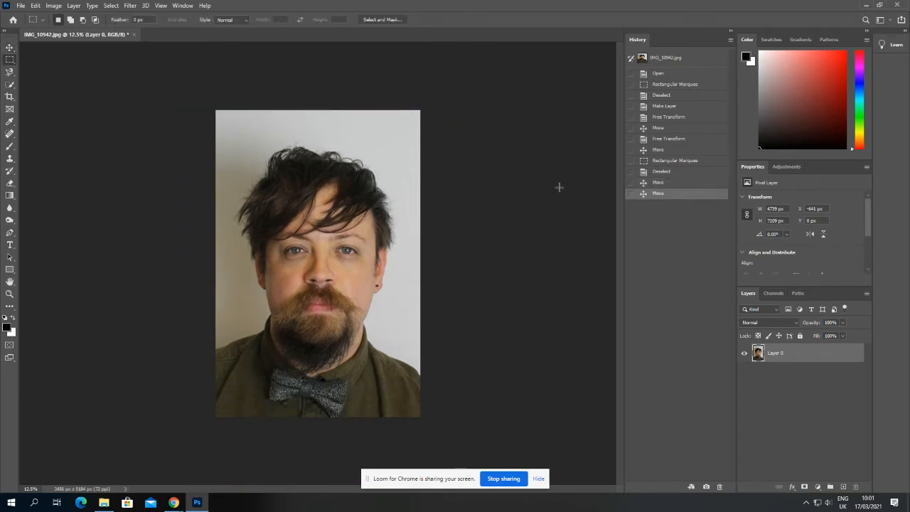
- Undo the last two portrait moves, then mark the gap above the hair with a full-width marquee about 169 px high and deselect it
click(661, 172)
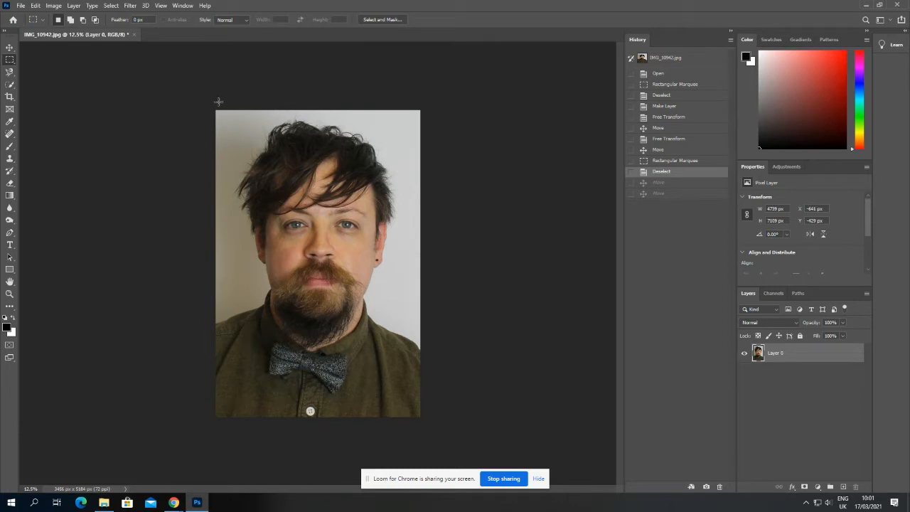
drag(218, 101, 466, 125)
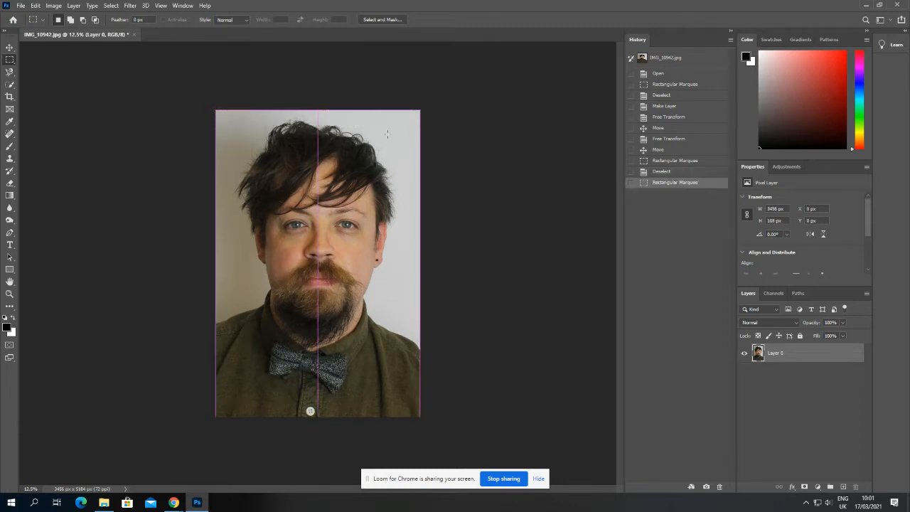
click(245, 226)
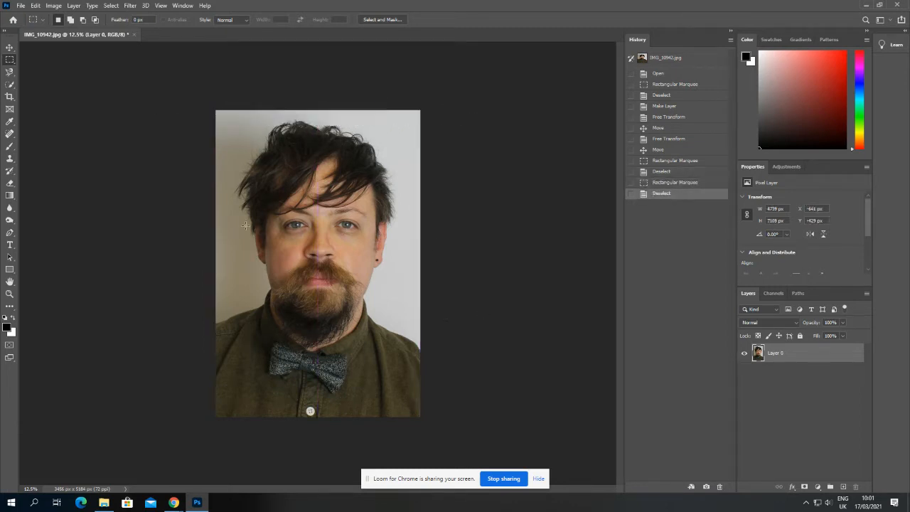
- Check that the eyes are level by drawing a rectangular marquee about 925 × 49 px from pupil to pupil, and deselect it
scroll(336, 240, up, 5)
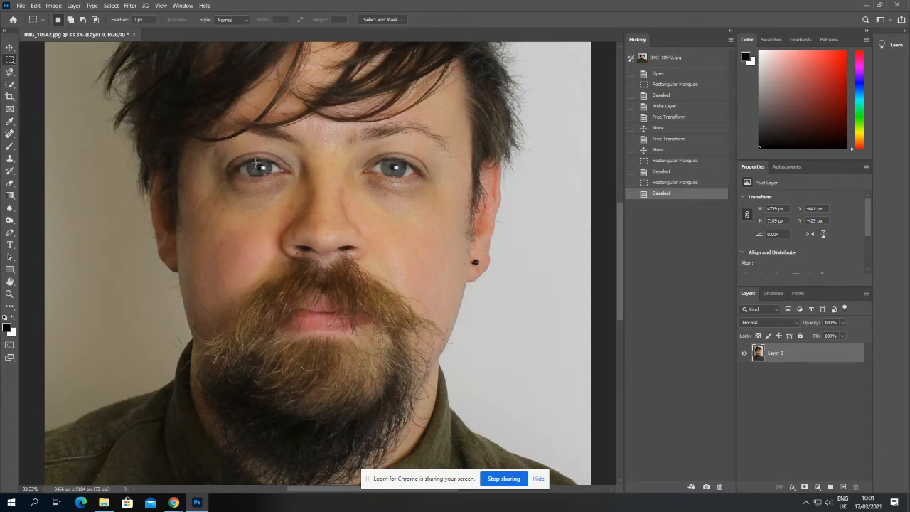
drag(257, 163, 404, 174)
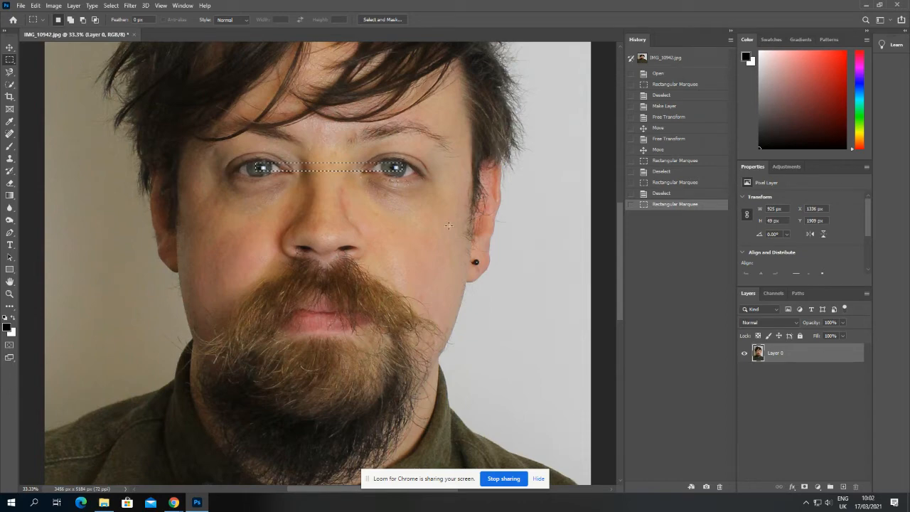
key(ctrl+minus)
key(ctrl+minus)
key(ctrl+plus)
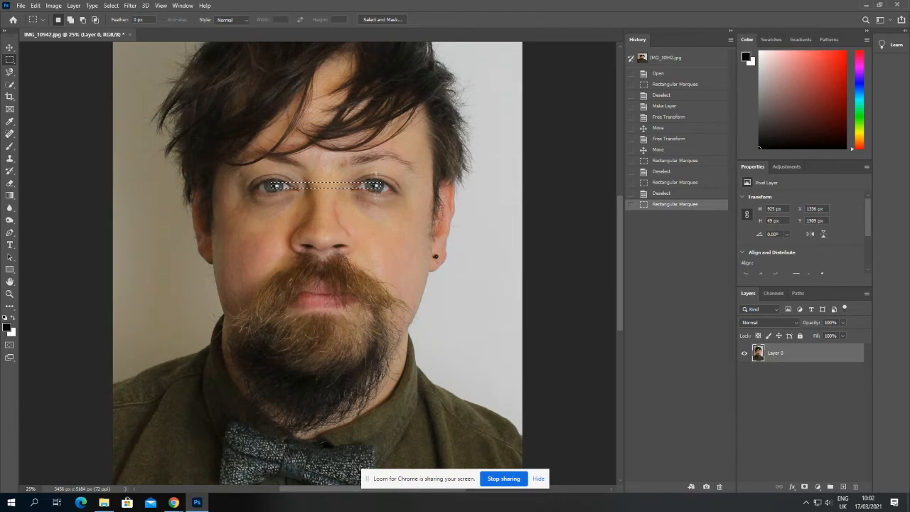
click(166, 187)
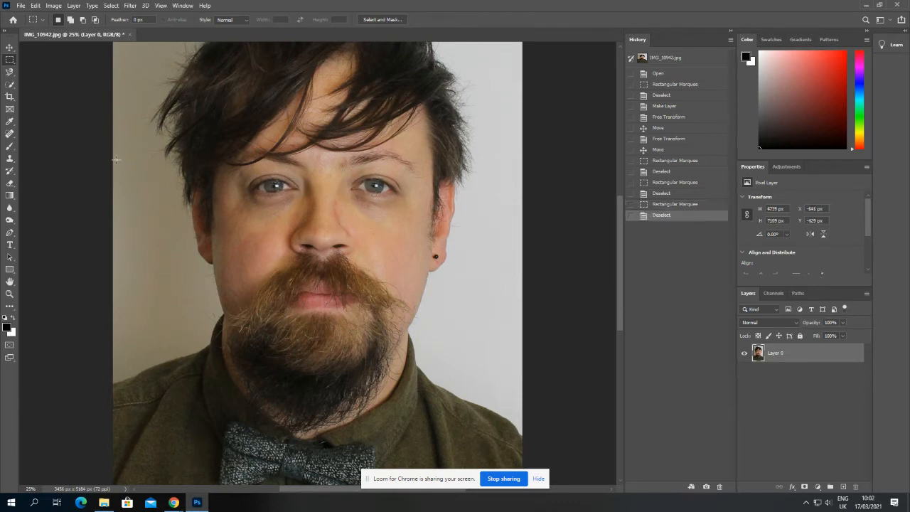
key(ctrl+minus)
key(ctrl+minus)
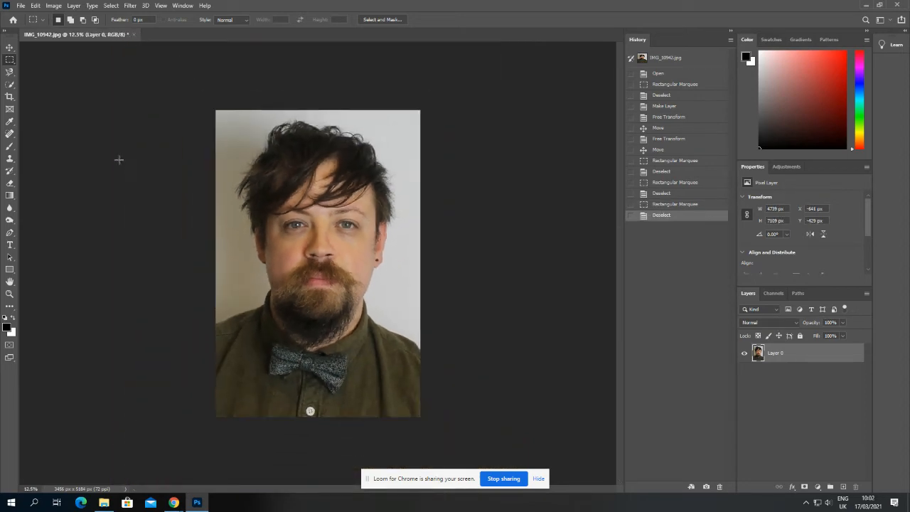
- Try rotating the portrait layer by about -0.72° and compare the eye heights using a rectangular marquee across them
click(9, 47)
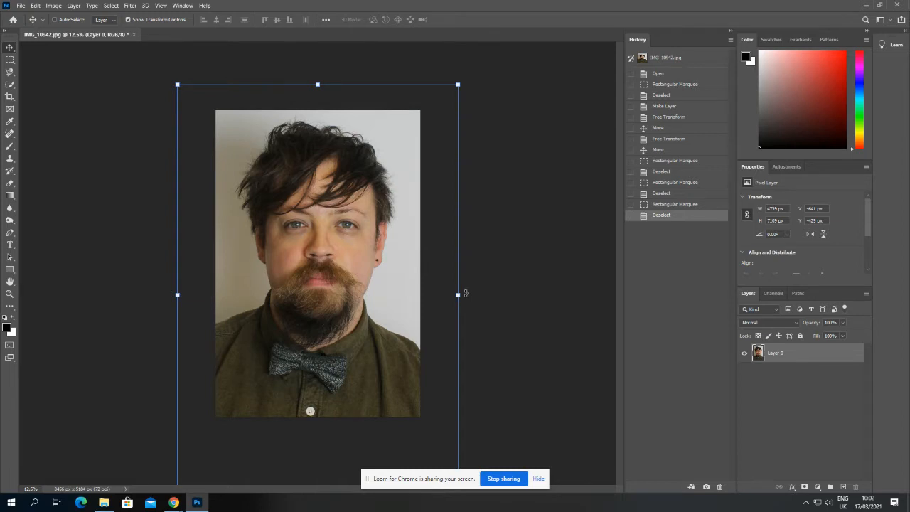
drag(466, 293, 478, 279)
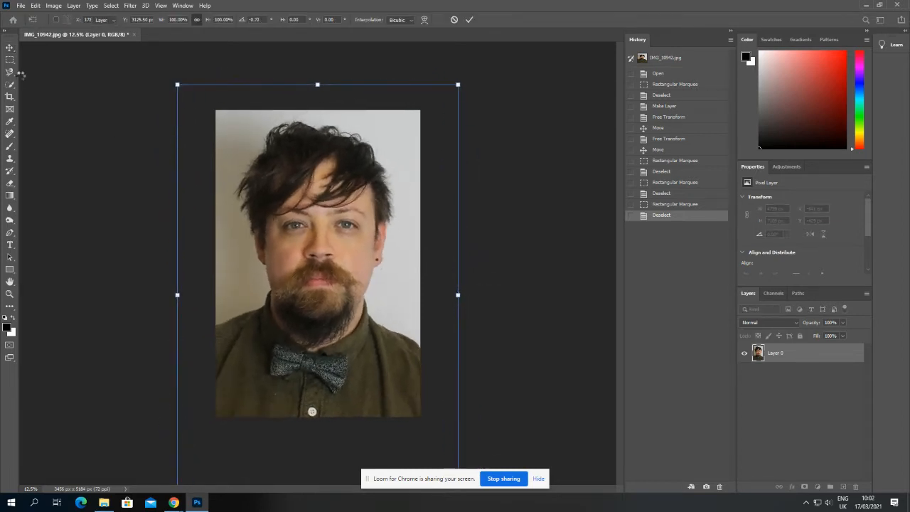
click(9, 59)
drag(297, 221, 357, 231)
click(368, 245)
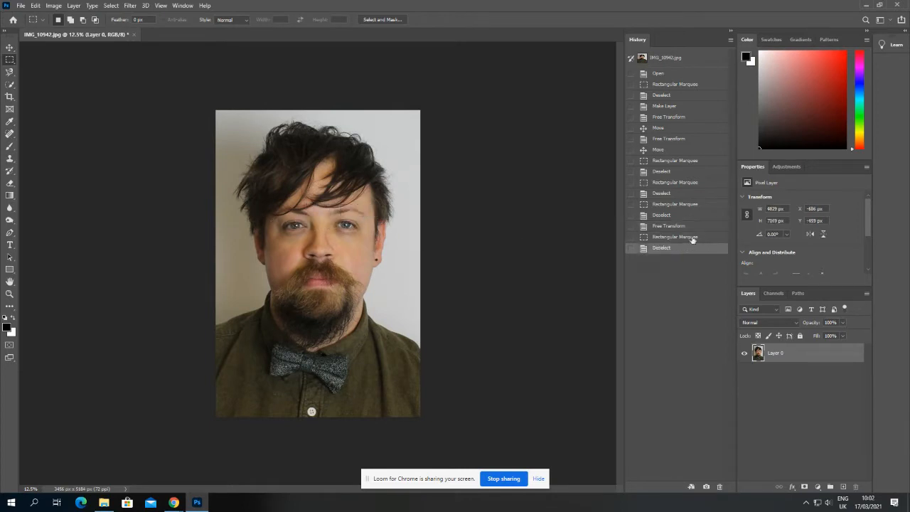
- Undo the portrait layer's rotation and the marquee made after it
click(677, 215)
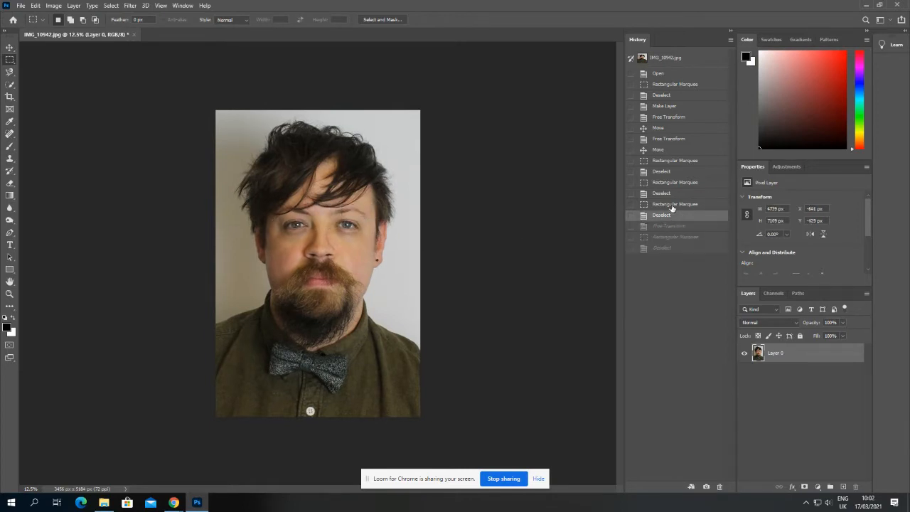
click(672, 206)
click(670, 216)
- Check the portrait with a full-width marquee about 192 px high above the hair and another across the eyes, deselecting each
drag(214, 107, 456, 121)
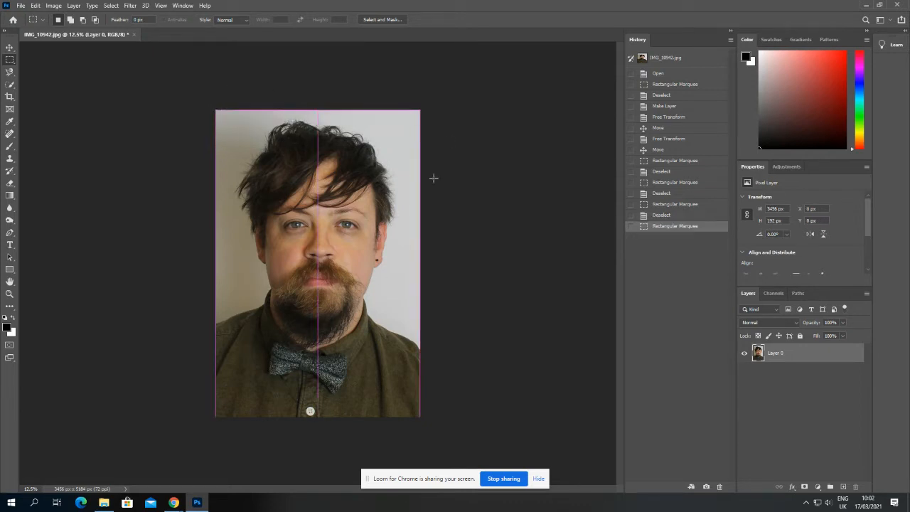
key(ctrl+d)
drag(295, 221, 362, 232)
key(ctrl+d)
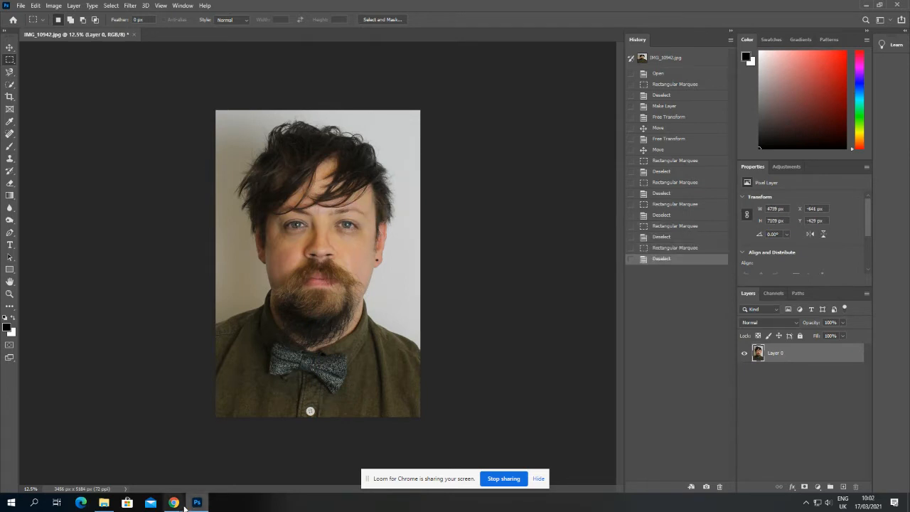
- Place the second portrait, IMG_1073 from the examples folder, into the document at full canvas size
click(105, 504)
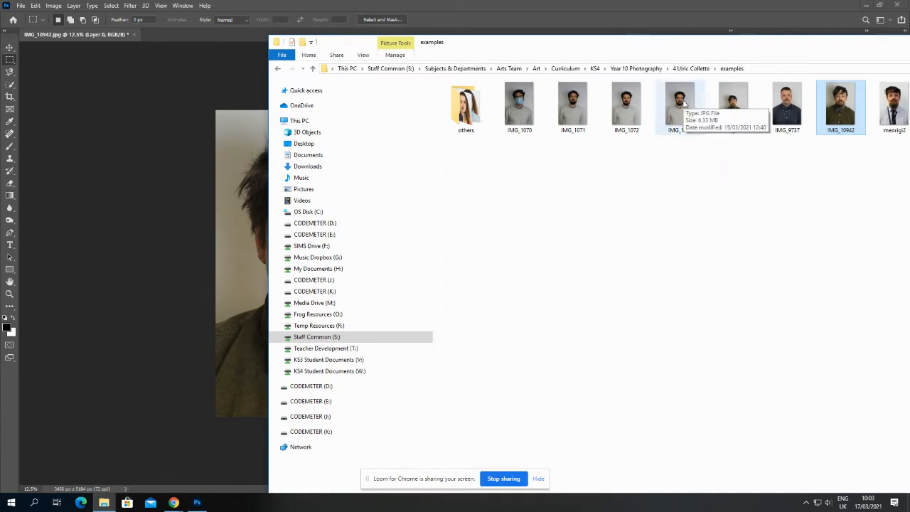
drag(681, 96, 240, 207)
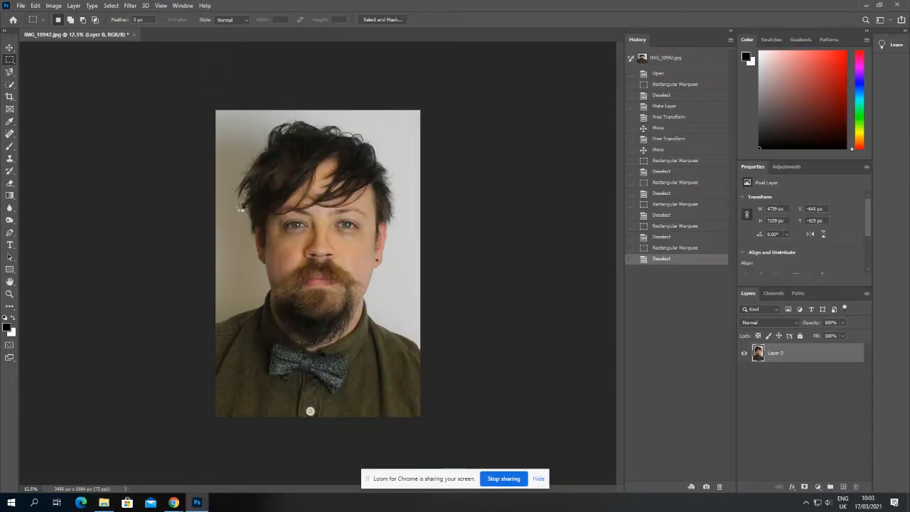
key(Return)
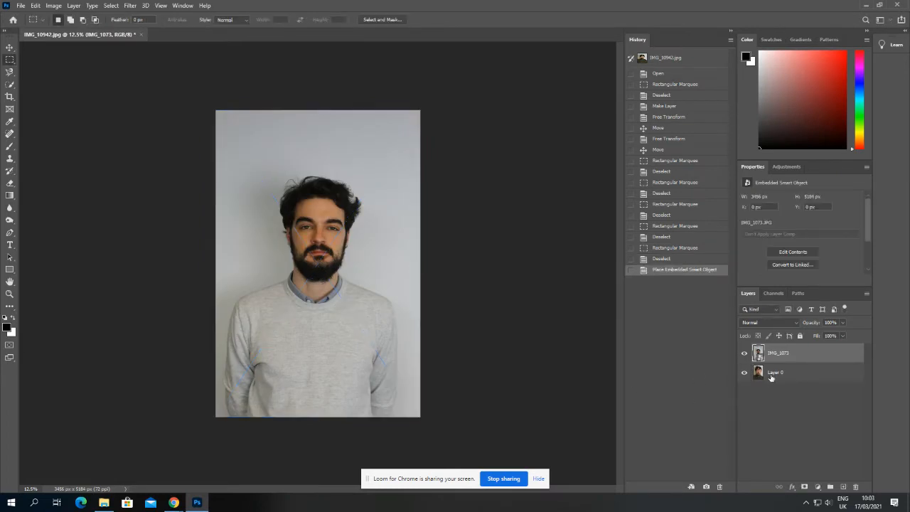
- Compare the two portraits by hiding the IMG_1073 layer and showing it again
click(745, 353)
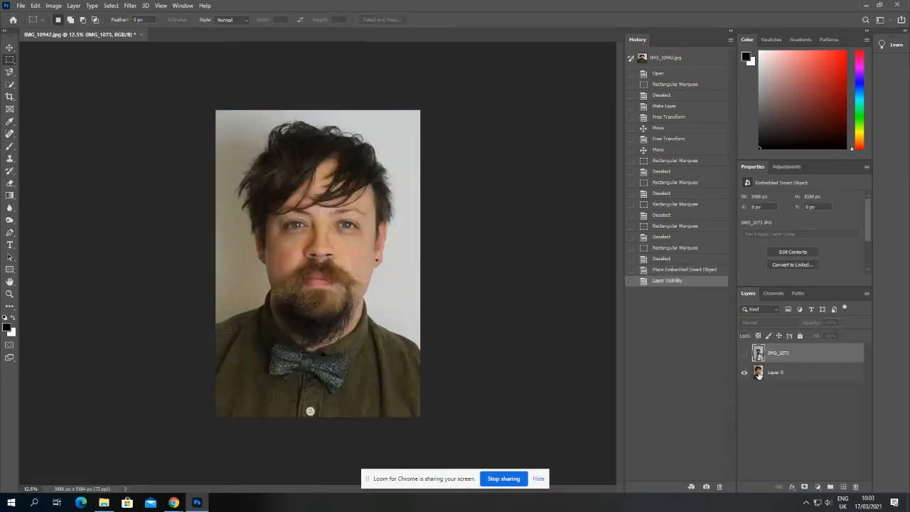
click(759, 372)
click(795, 357)
click(744, 353)
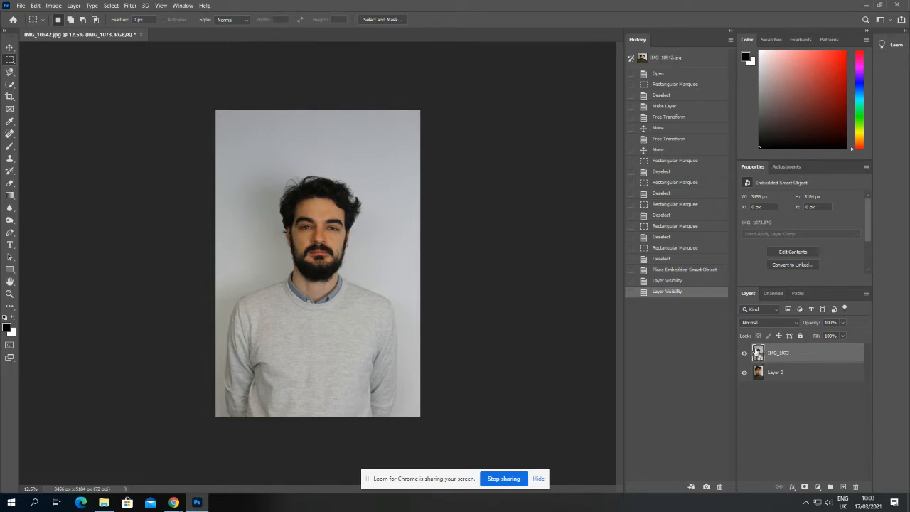
- Review the layer commands and image adjustments offered for the IMG_1073 smart object
right_click(779, 351)
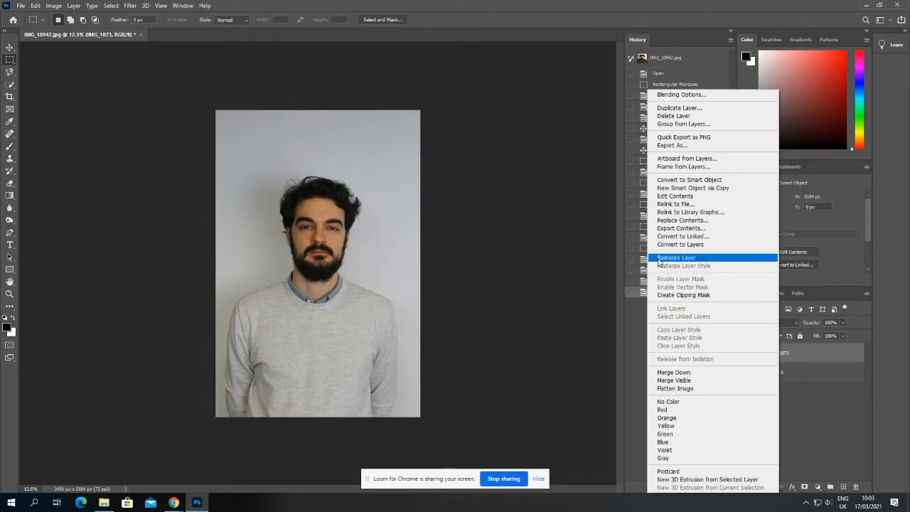
click(796, 357)
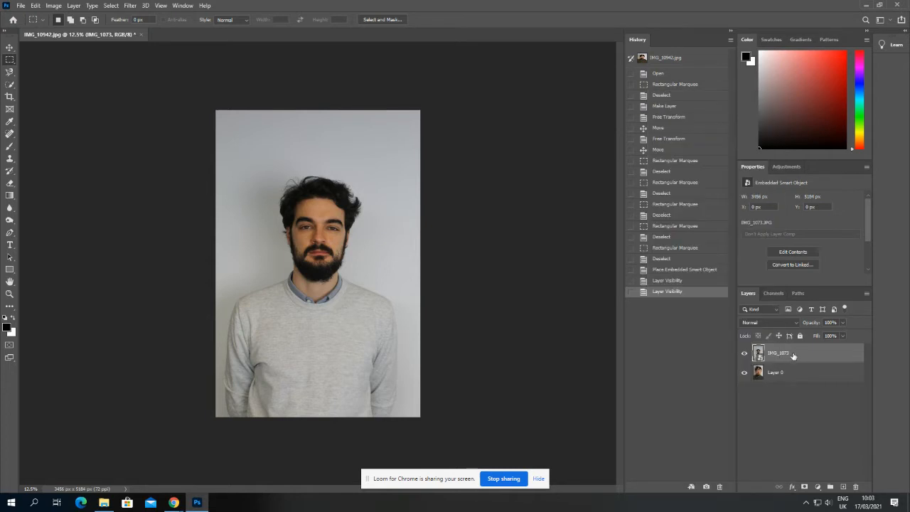
click(53, 5)
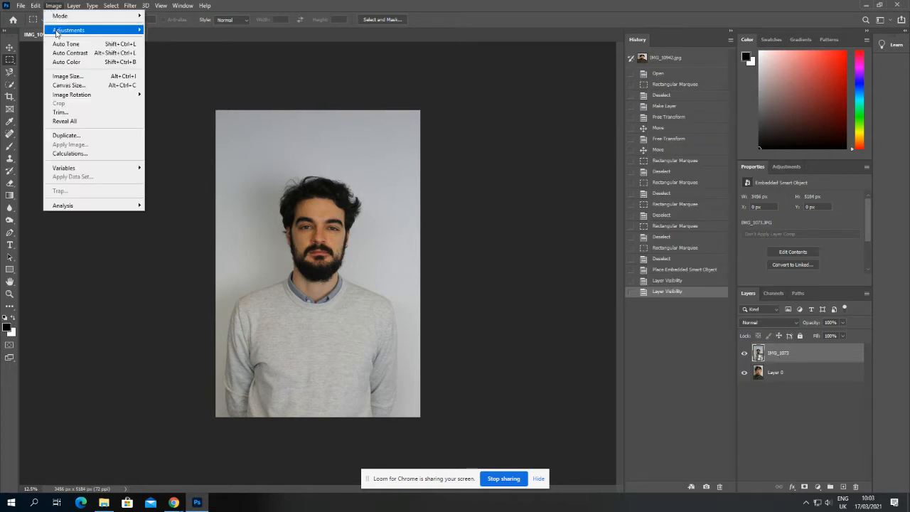
mouse_move(56, 33)
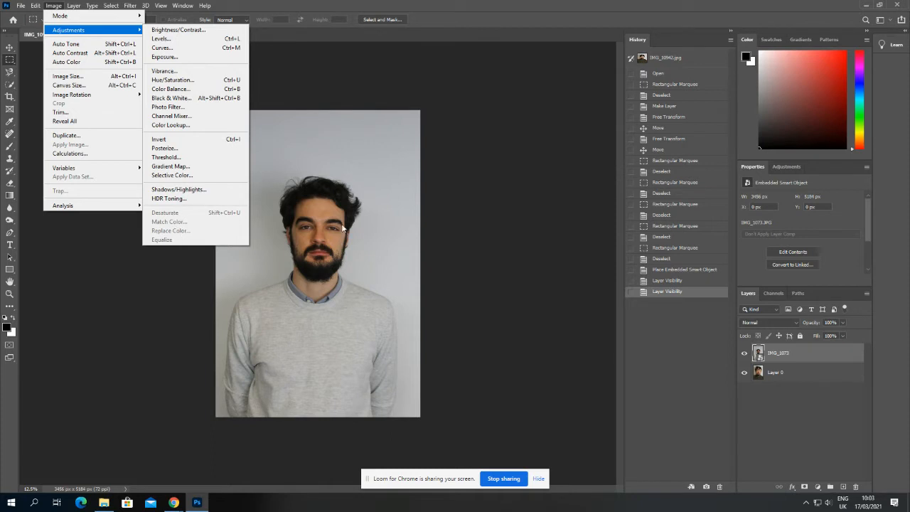
click(788, 354)
- Rasterize the IMG_1073 layer and review the image adjustments offered for it
right_click(789, 356)
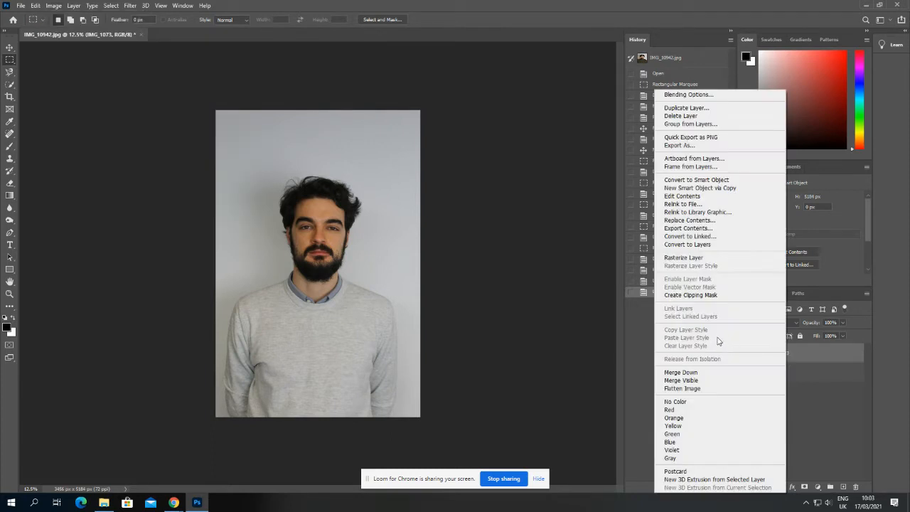
click(687, 258)
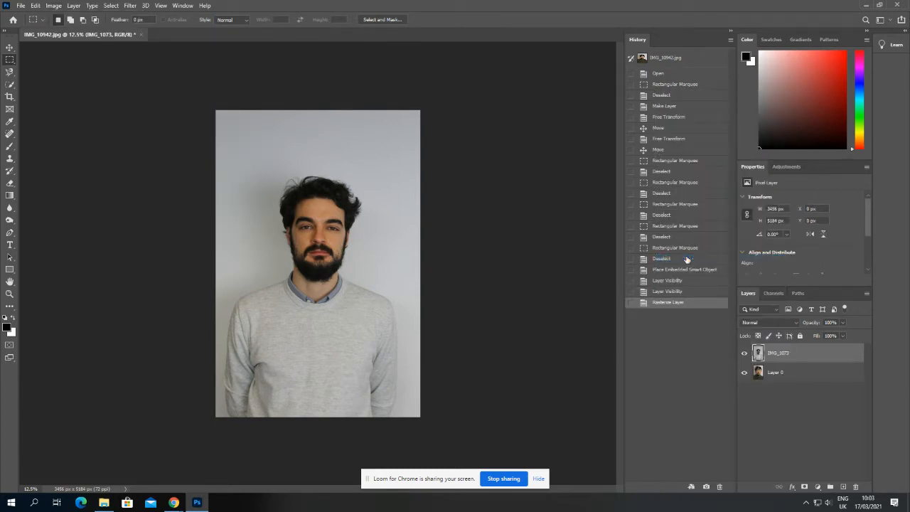
click(60, 8)
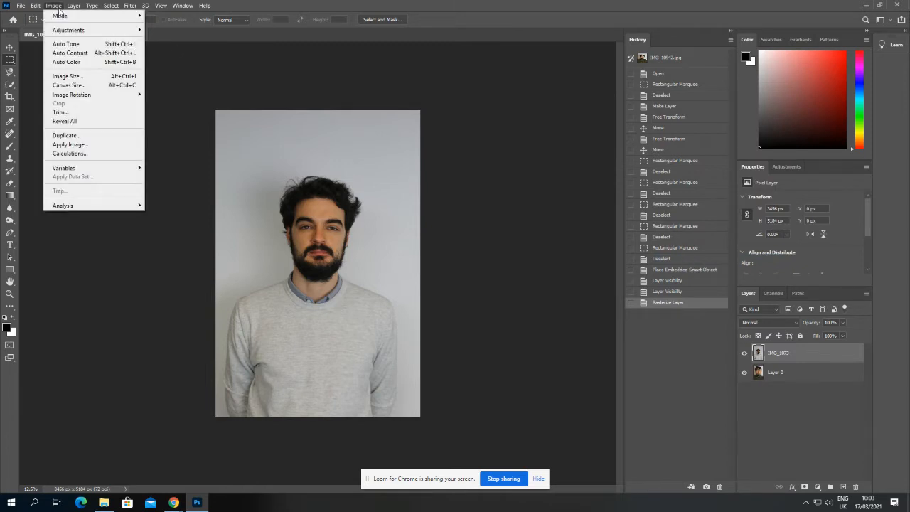
mouse_move(74, 30)
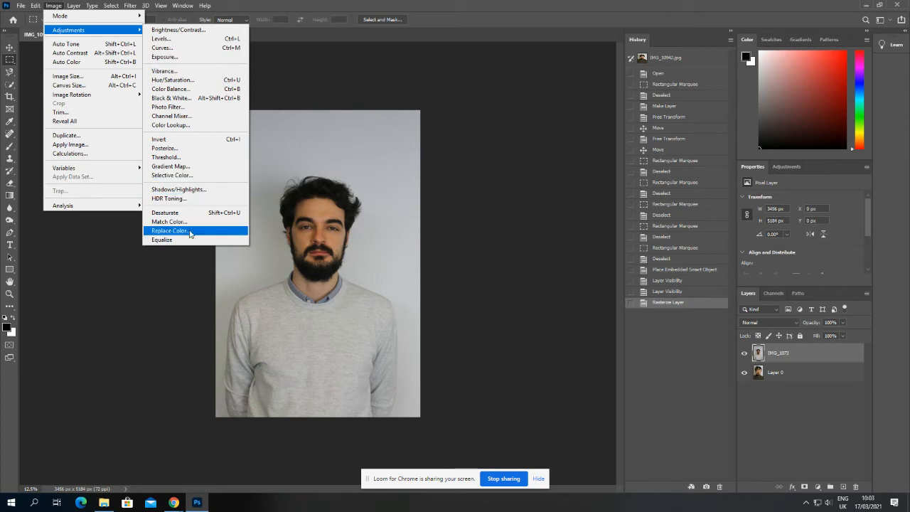
click(123, 320)
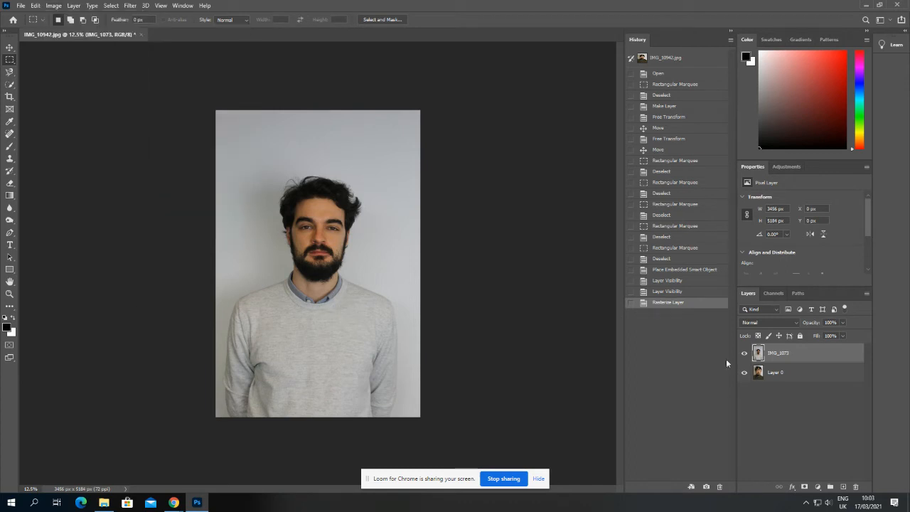
- Enlarge the IMG_1073 layer proportionally to about 4714 × 7071 px and move the face down and across the canvas
click(10, 47)
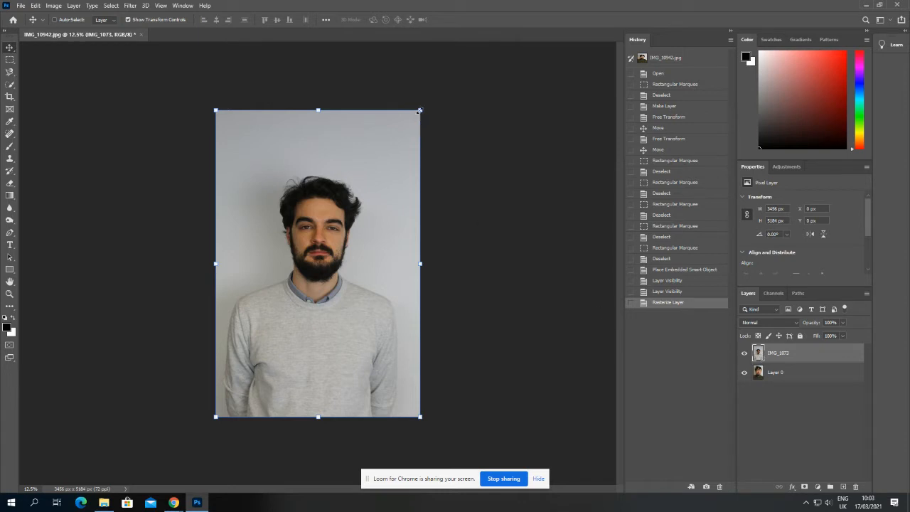
drag(420, 111, 497, 31)
key(Return)
drag(311, 269, 249, 324)
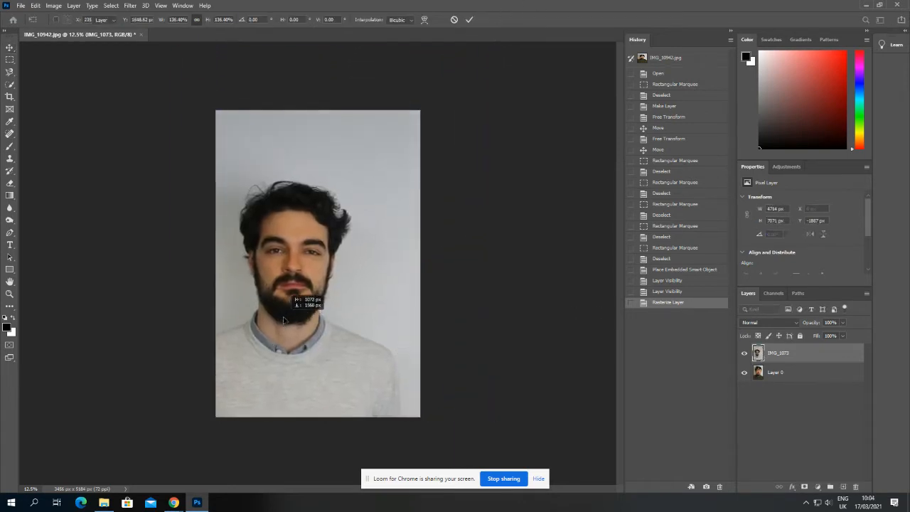
- Enlarge the IMG_1073 layer to about 5800 × 8699 px and move it to about X -1171 px, Y -1363 px
drag(431, 91, 508, 2)
key(Return)
drag(320, 299, 313, 347)
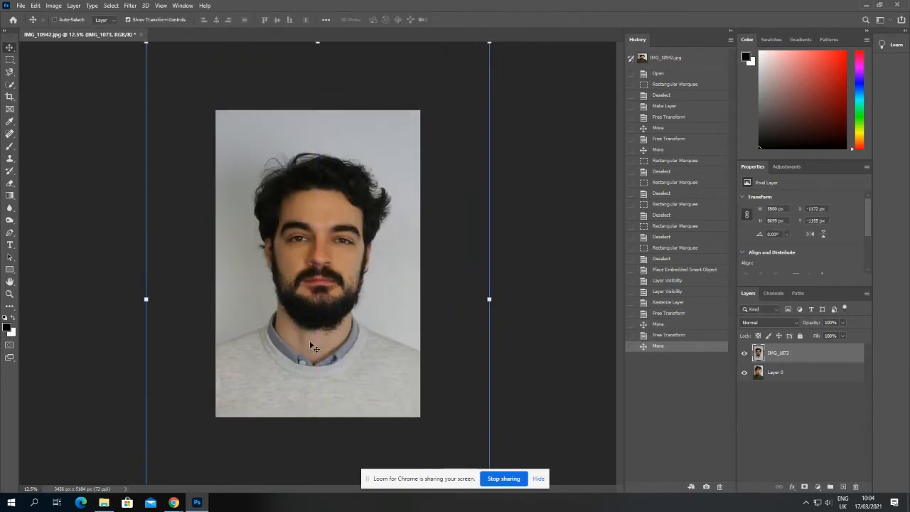
key(ctrl)
drag(394, 276, 393, 265)
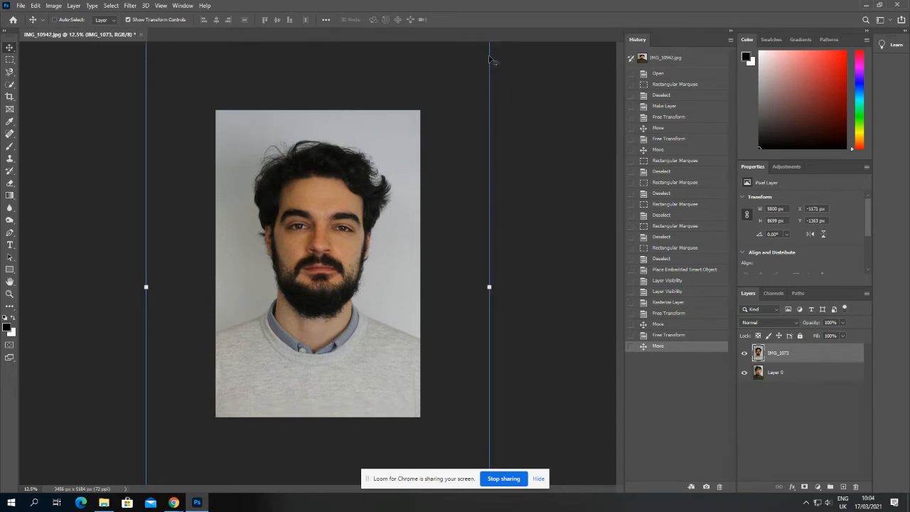
- Enlarge the IMG_1073 layer to about 6634 × 9950 px and centre the face at about X -1589 px, Y -1916 px
key(ctrl+minus)
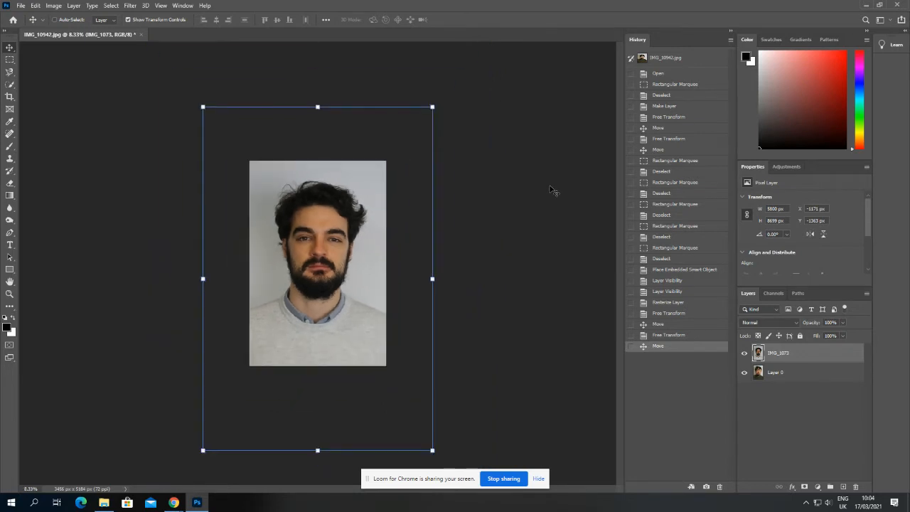
drag(434, 106, 465, 57)
key(Return)
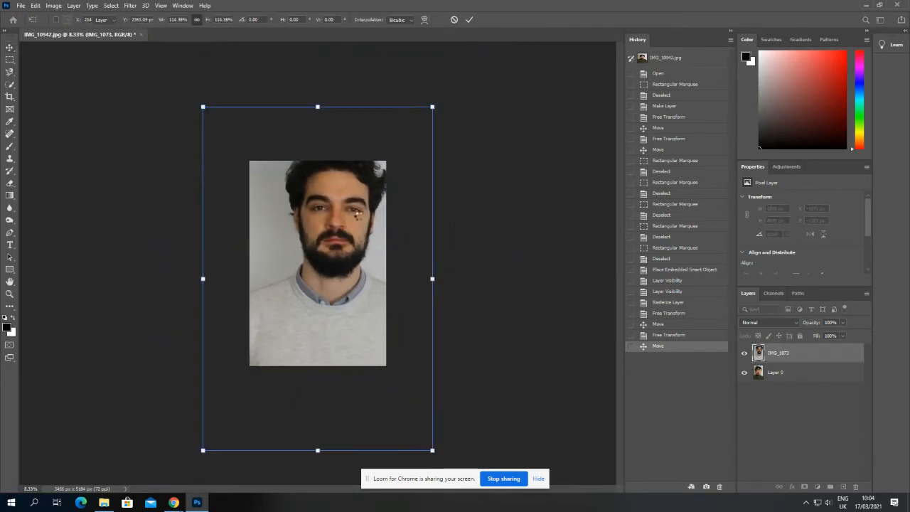
drag(371, 205, 345, 241)
key(ctrl+plus)
click(9, 59)
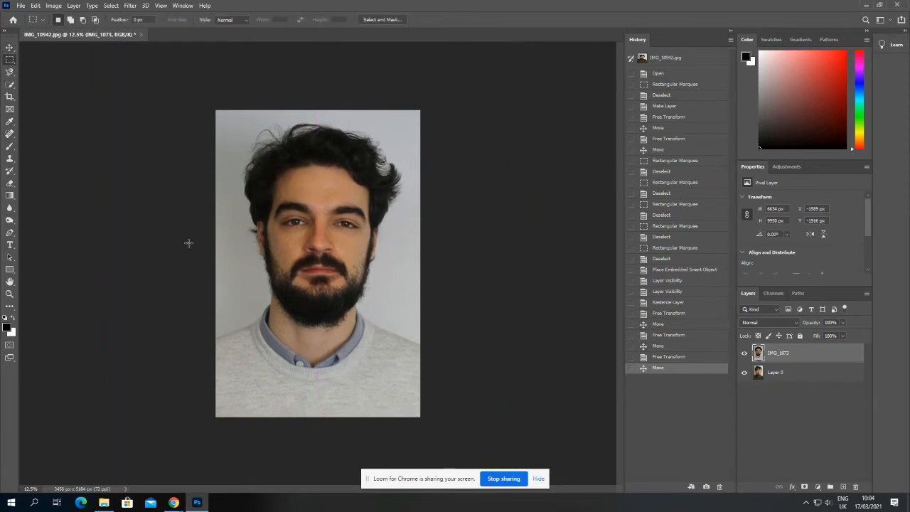
- Check whether the eyes on the IMG_1073 layer are level using a thin marquee of about 996 × 46 px across the pupils, then deselect
key(ctrl+plus)
key(ctrl+plus)
scroll(178, 242, up, 2)
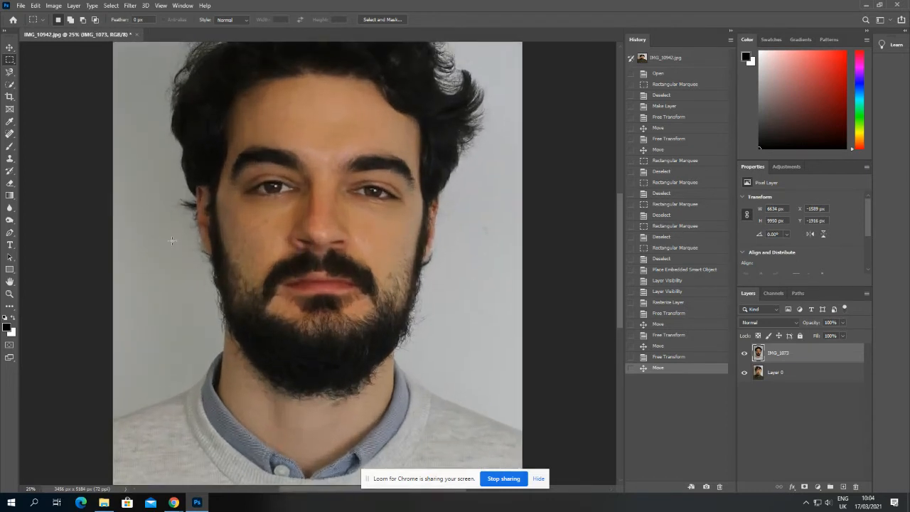
key(ctrl+plus)
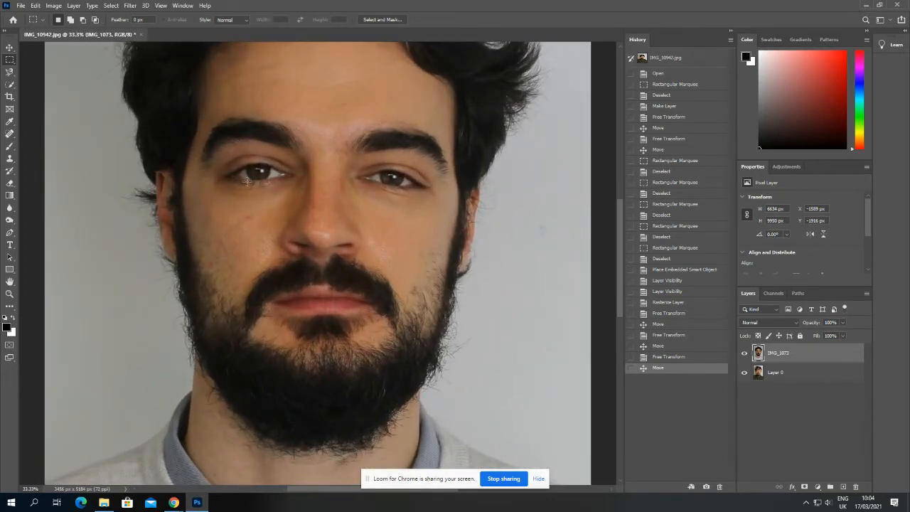
drag(255, 168, 413, 176)
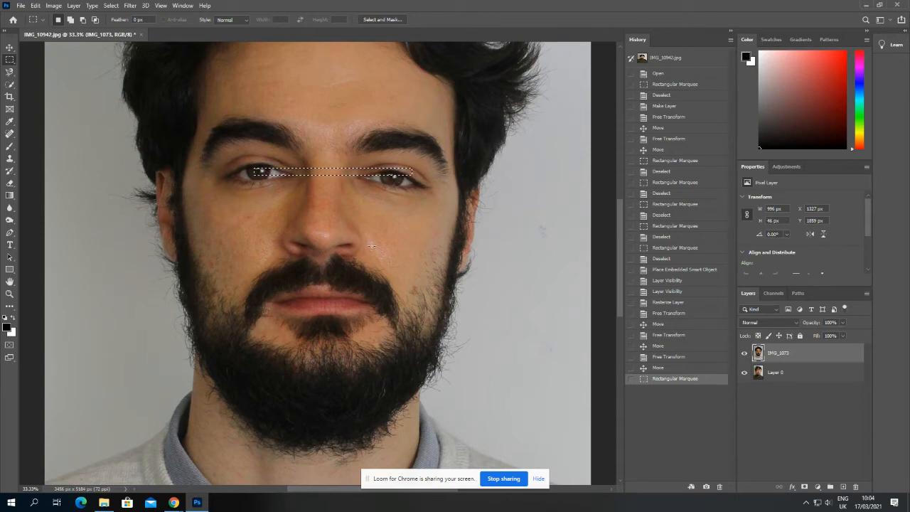
key(ctrl+d)
key(ctrl+minus)
key(ctrl+minus)
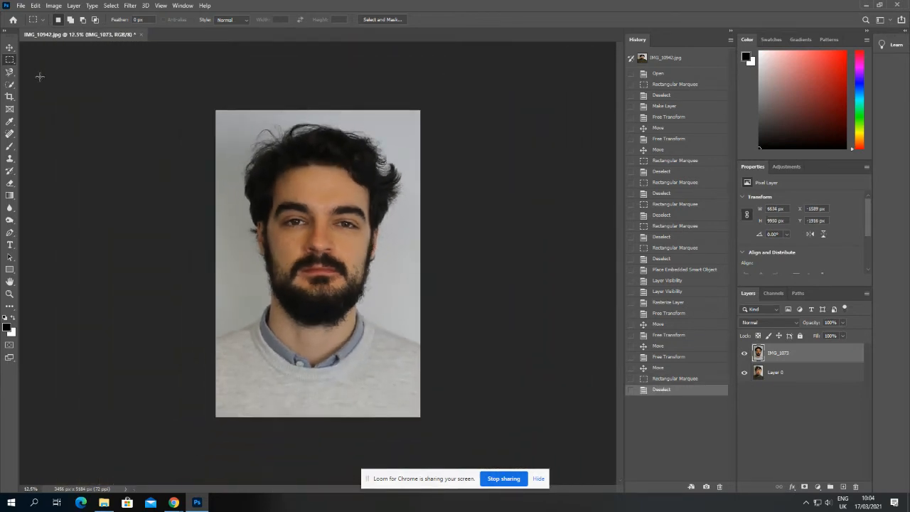
- Rotate the IMG_1073 layer counterclockwise by about 1.19° to level the eyes
click(10, 48)
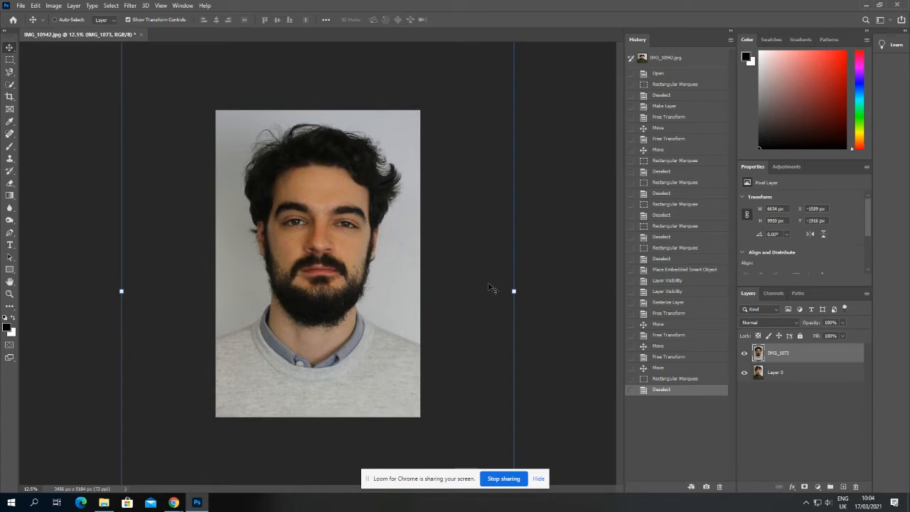
drag(524, 291, 524, 287)
key(Return)
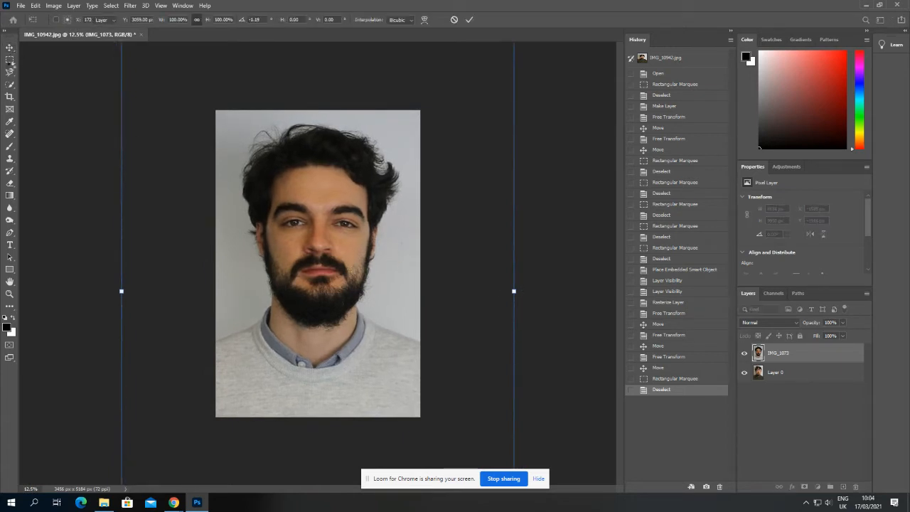
- Recheck the eye level with a marquee of about 910 × 52 px spanning both pupils, then deselect
click(10, 60)
key(ctrl+plus)
key(ctrl+plus)
key(ctrl+plus)
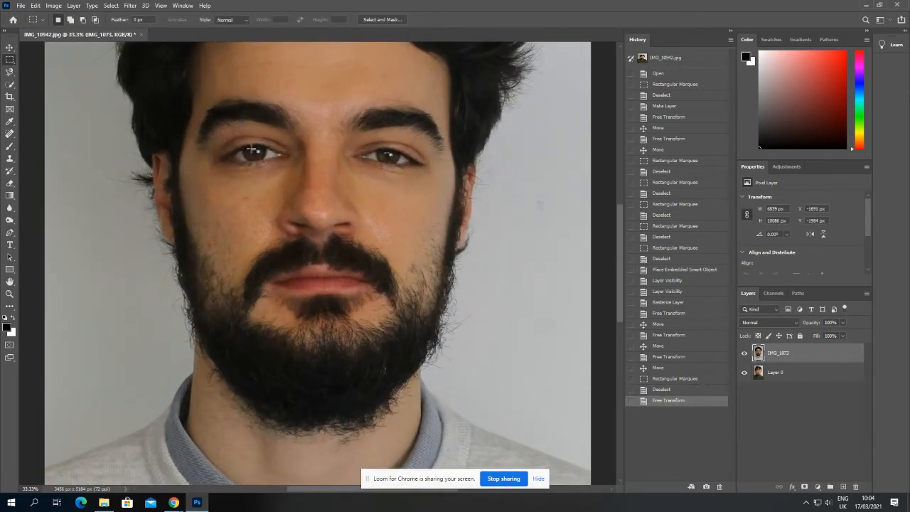
drag(251, 148, 391, 159)
drag(399, 157, 392, 153)
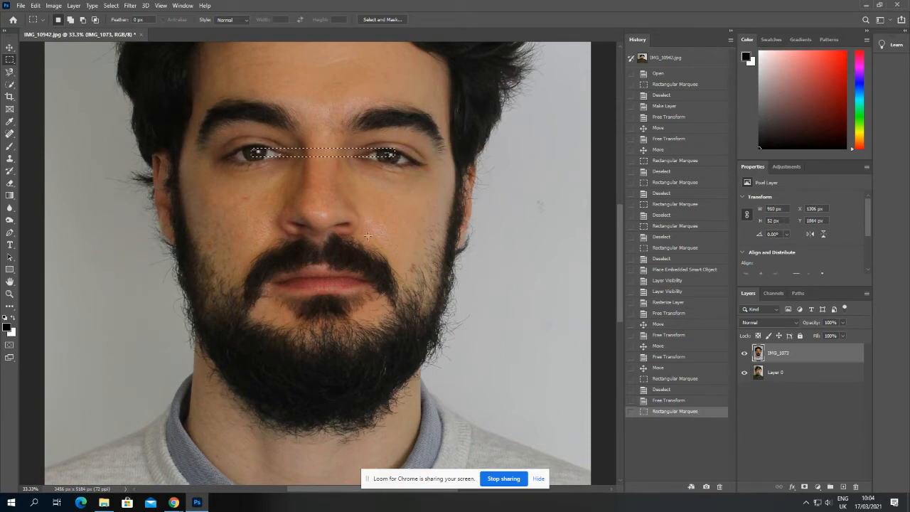
key(ctrl+d)
key(ctrl+minus)
key(ctrl+minus)
key(ctrl+minus)
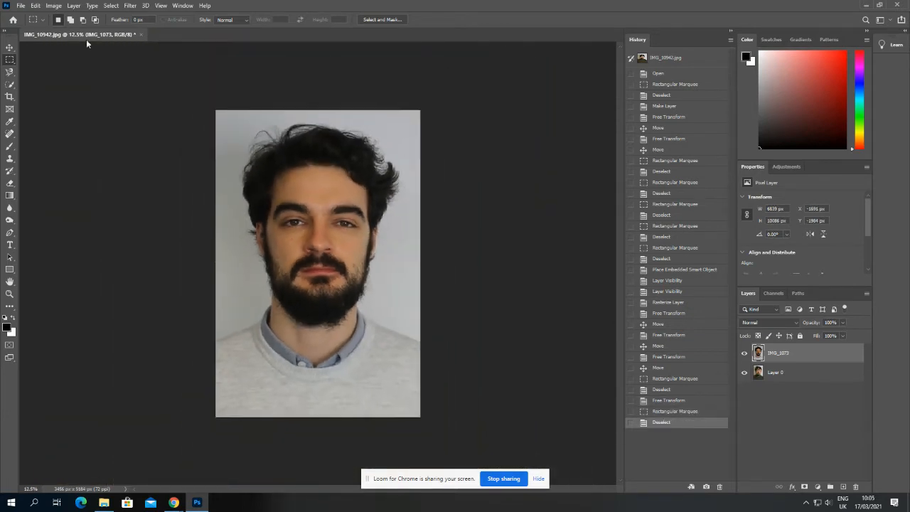
- Rotate the IMG_1073 layer counterclockwise by about another 1.5° and apply the transform
key(v)
drag(530, 290, 547, 273)
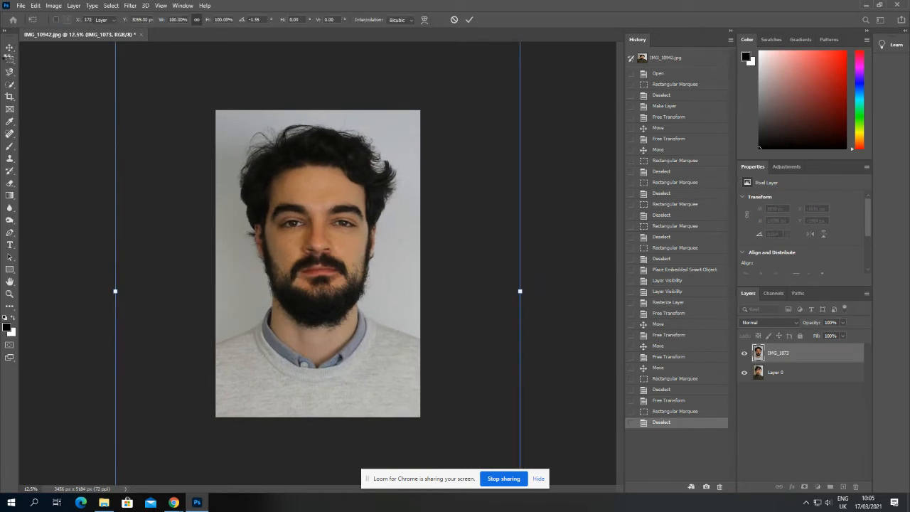
click(10, 60)
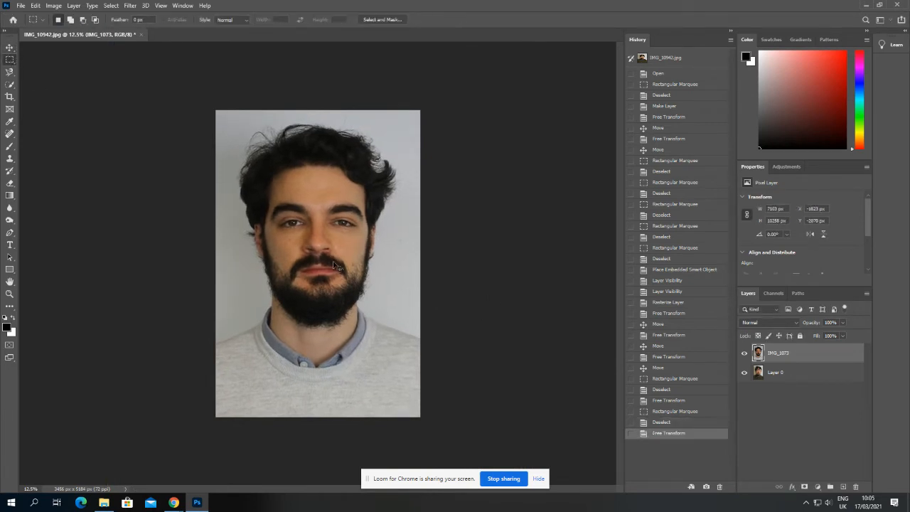
- Verify the eye line with a marquee of about 910 × 49 px between the pupils, then remove the selection
key(ctrl+plus)
key(ctrl+plus)
key(ctrl+plus)
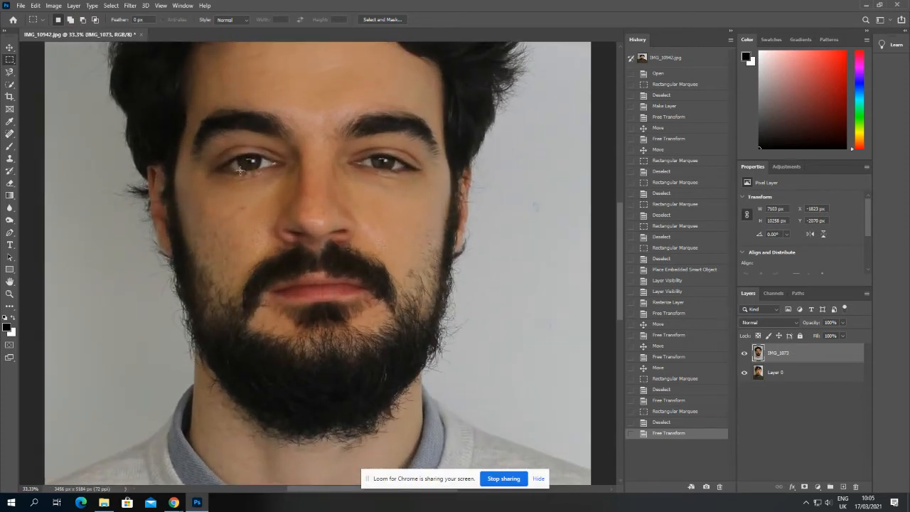
drag(247, 157, 398, 169)
key(ctrl+minus)
key(ctrl+minus)
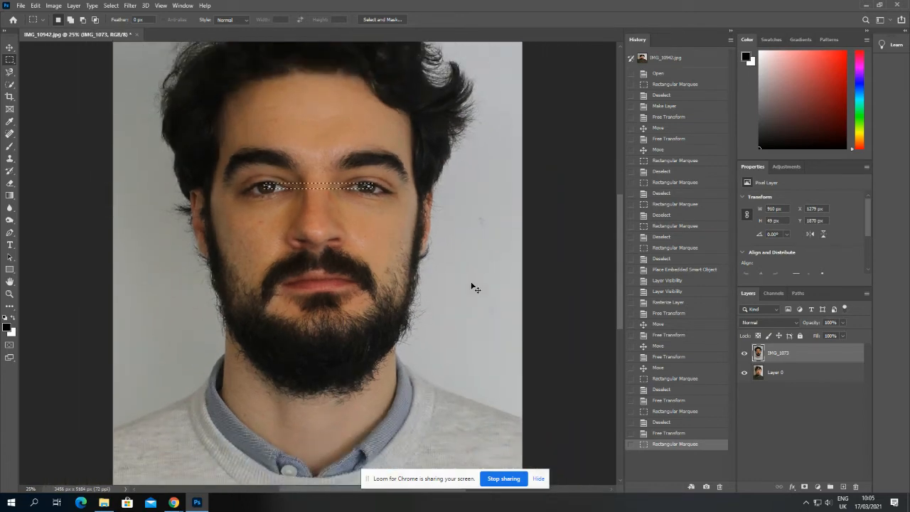
key(ctrl+d)
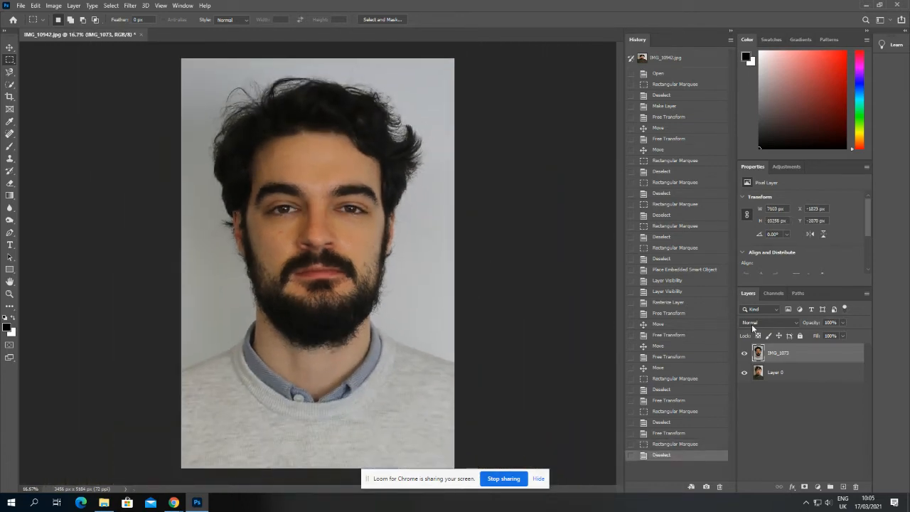
- Compare the IMG_1073 layer with the portrait beneath it and move it to about X -1763 px, Y -2076 px
click(744, 353)
click(744, 354)
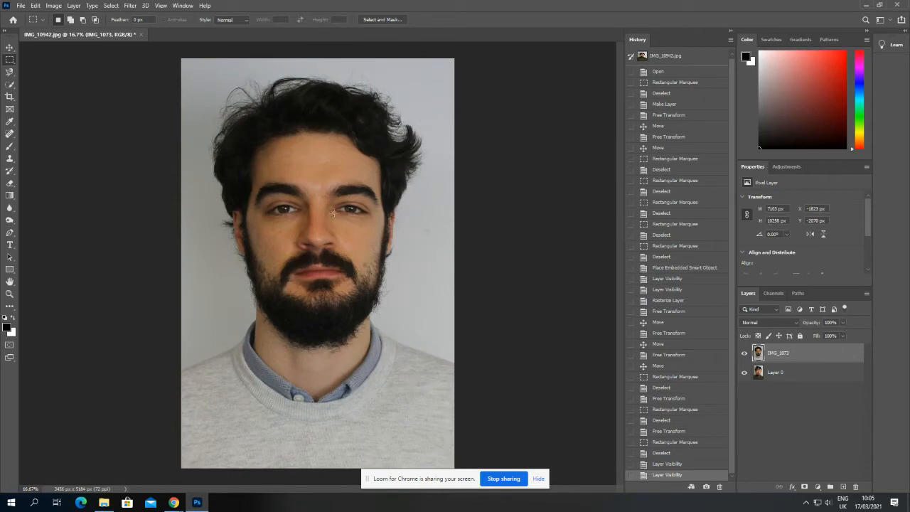
click(9, 48)
drag(214, 165, 222, 167)
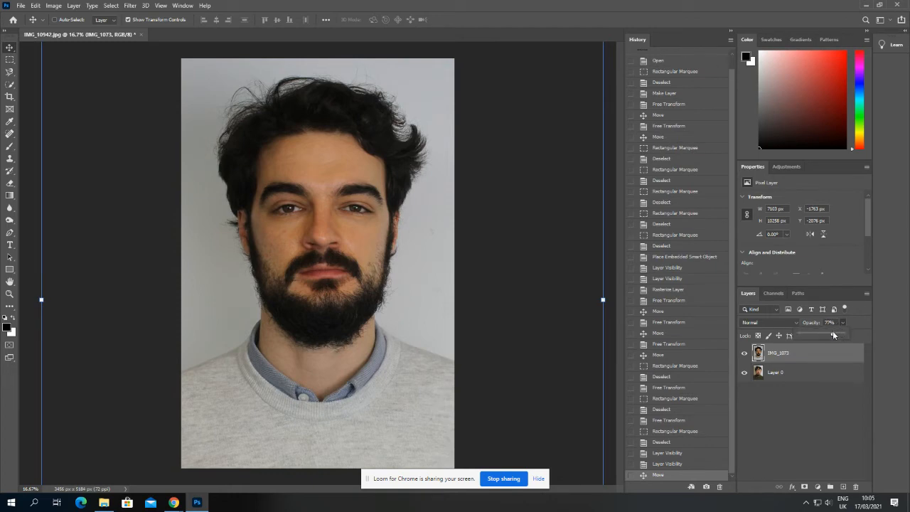
- Lower the IMG_1073 layer's opacity to 61% and move it to about X -1767 px, Y -2048 px
drag(833, 335, 830, 335)
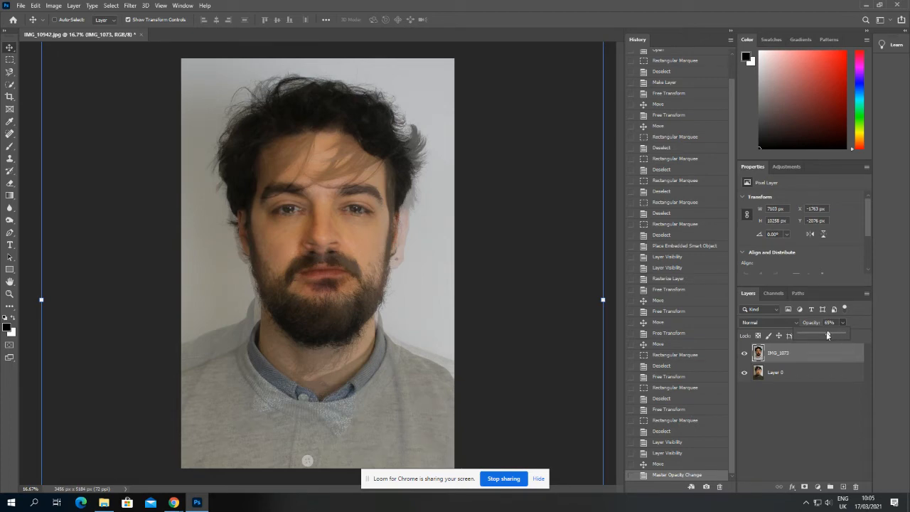
click(384, 281)
key(ctrl+plus)
scroll(470, 280, up, 1)
drag(457, 277, 461, 279)
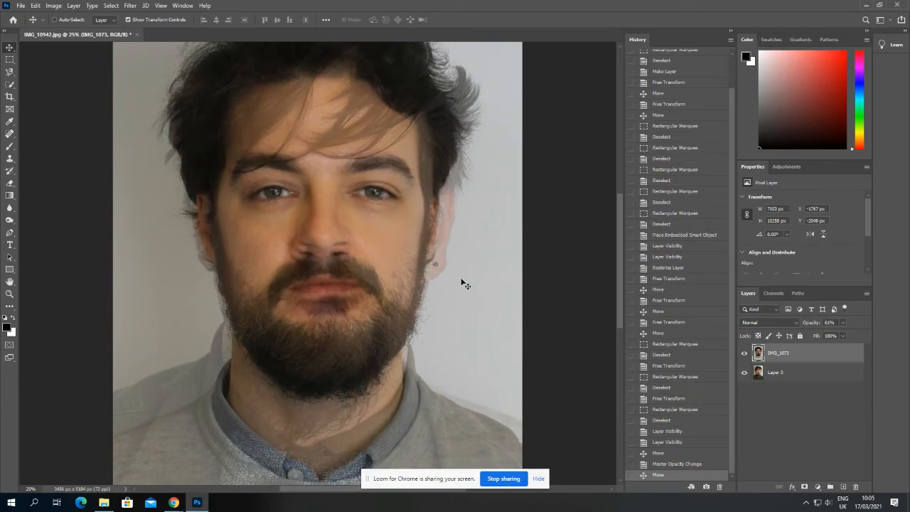
- Nudge the IMG_1073 layer to about X -1763 px, Y -2024 px so its eyes overlap those of the portrait beneath
key(Right)
key(Right)
key(Down)
key(Down)
key(Down)
key(Down)
key(Down)
key(Down)
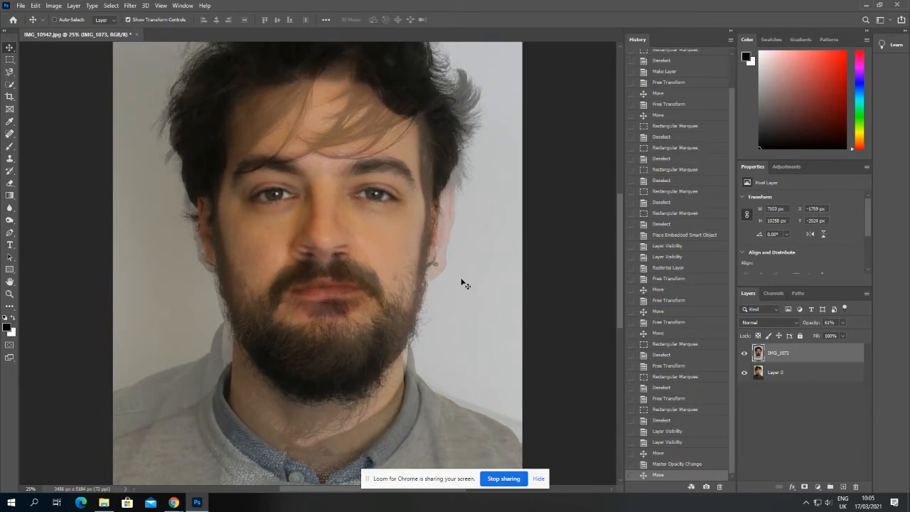
key(Down)
key(Up)
key(Right)
key(Left)
key(Left)
key(Left)
key(Left)
key(Left)
key(Left)
key(Right)
key(Right)
key(Right)
key(Right)
key(Right)
key(Right)
key(Left)
key(Left)
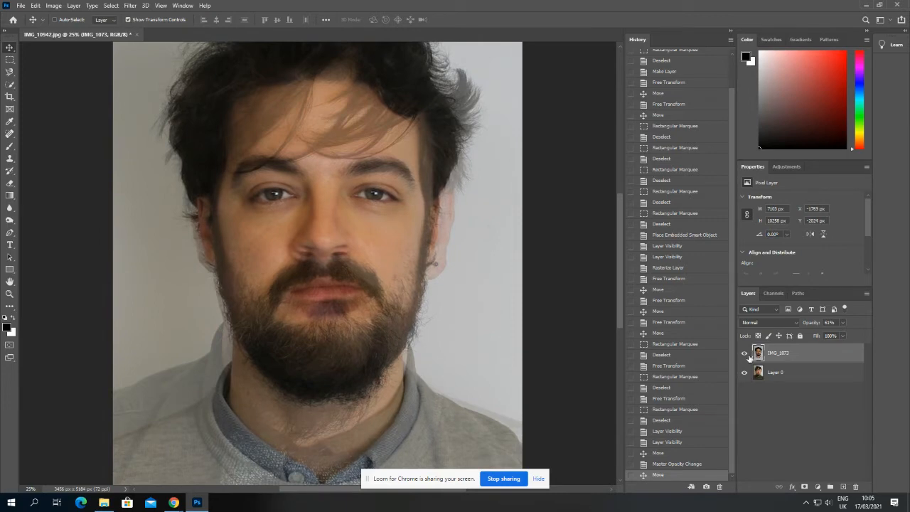
- Hide and show the IMG_1073 layer twice to compare the alignment of the two faces
click(745, 353)
click(745, 354)
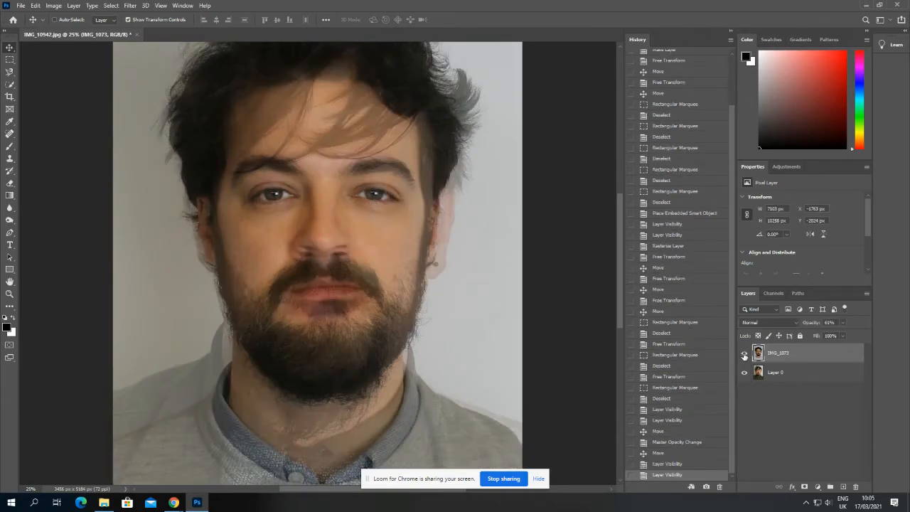
click(745, 353)
click(745, 354)
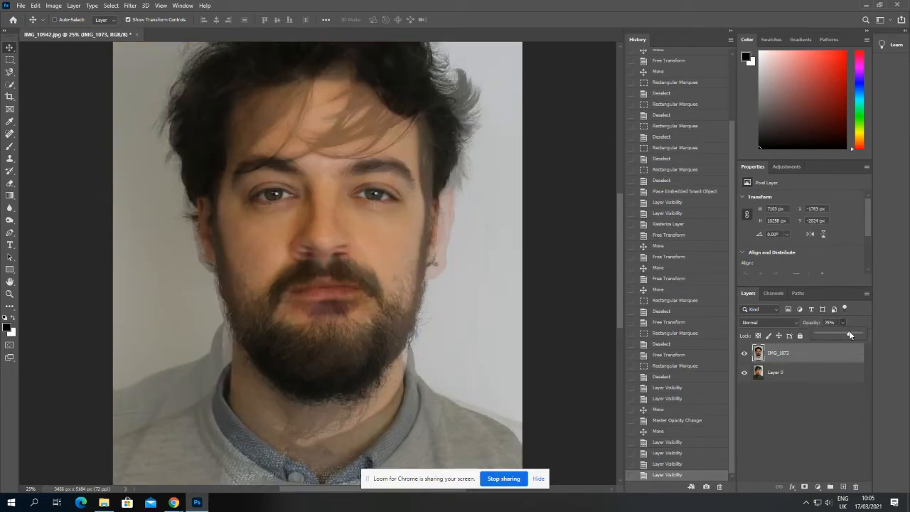
- Raise the IMG_1073 layer's opacity to 75% and toggle its visibility to compare the faces
click(851, 335)
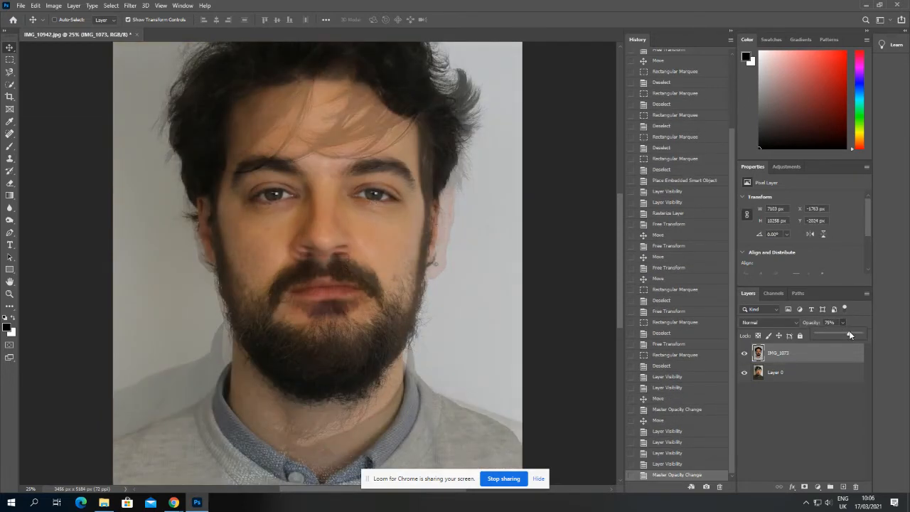
click(745, 354)
click(745, 354)
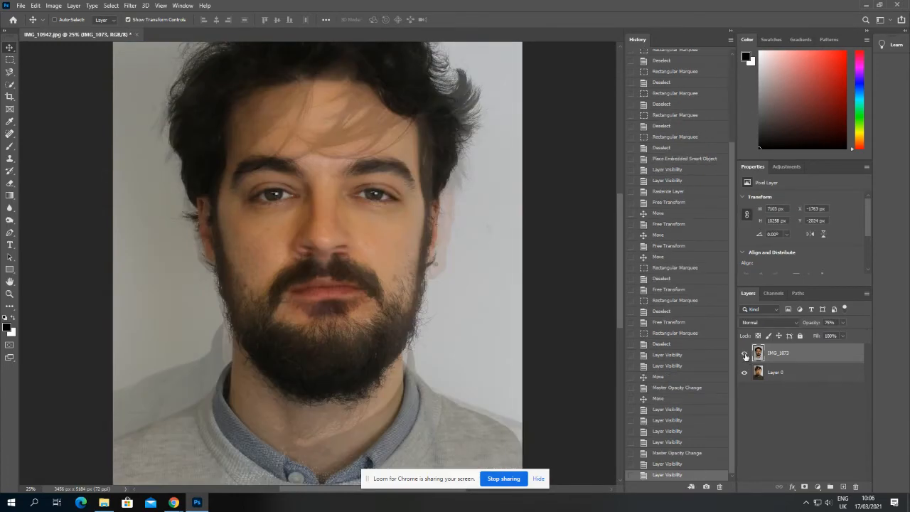
click(745, 354)
click(745, 354)
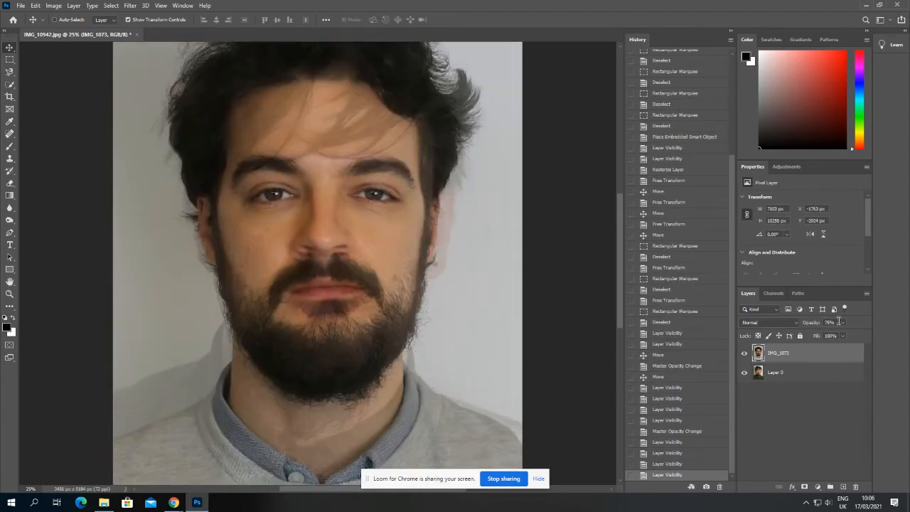
- Set the IMG_1073 layer's opacity to 58% and hide and show it to compare the facial features
drag(840, 333, 812, 333)
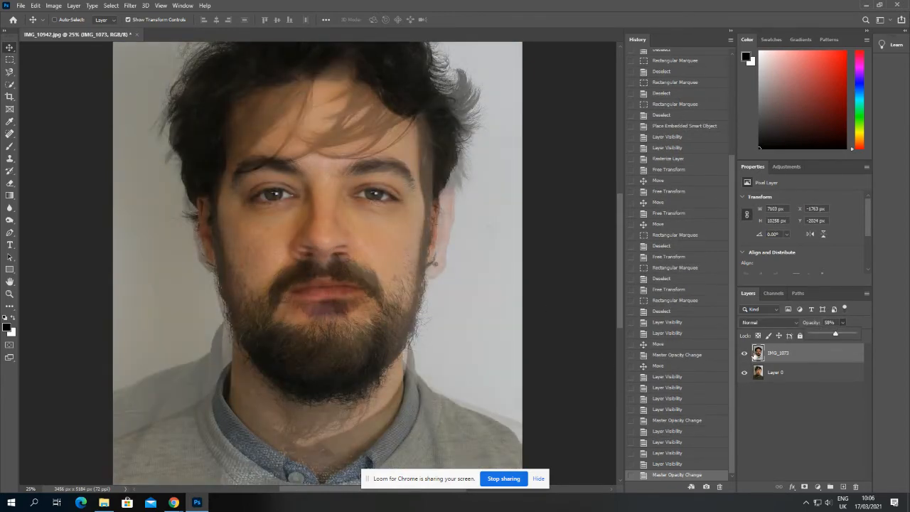
click(745, 354)
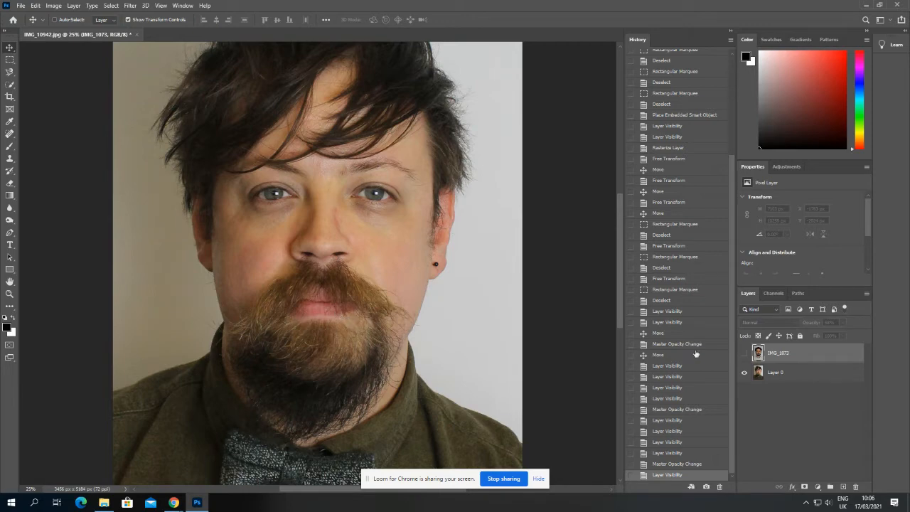
click(745, 354)
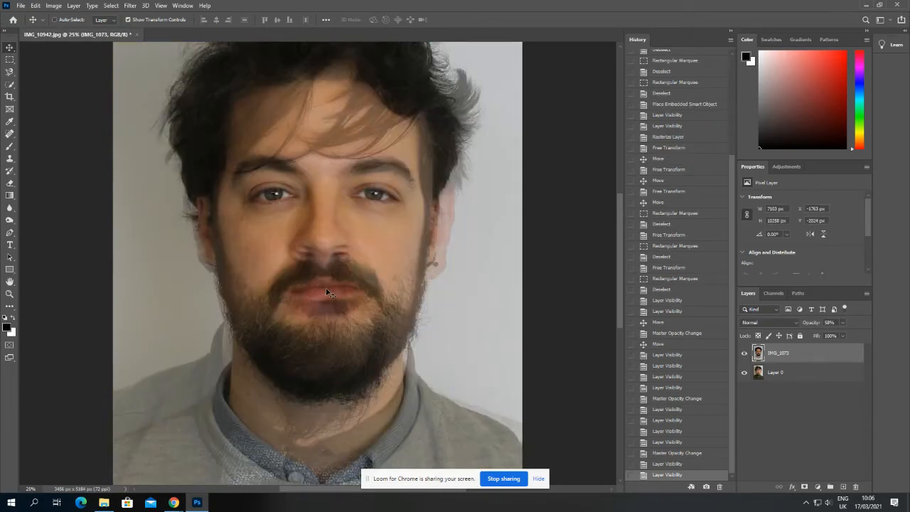
- Enlarge the IMG_1073 layer to about 7296 × 10537 px and move it to about X -1822 px, Y -2143 px
key(ctrl+minus)
key(ctrl+minus)
key(ctrl+minus)
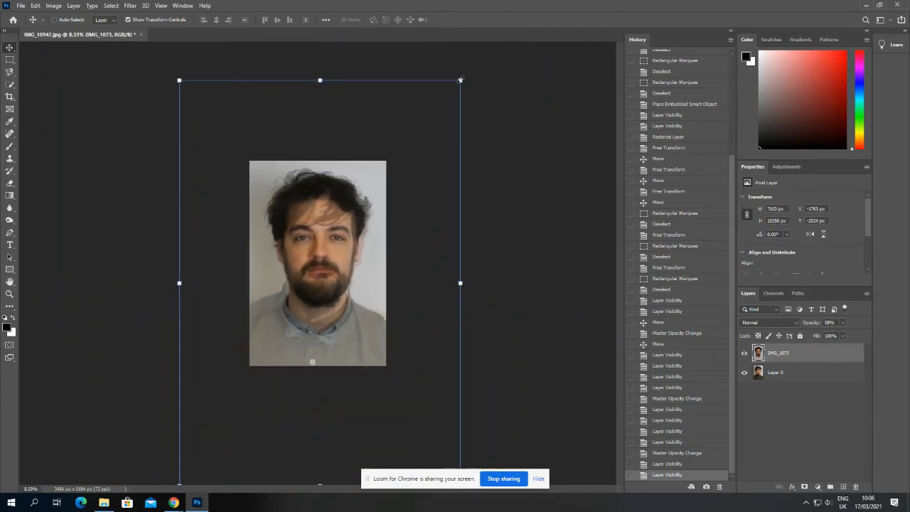
drag(460, 79, 470, 69)
key(Return)
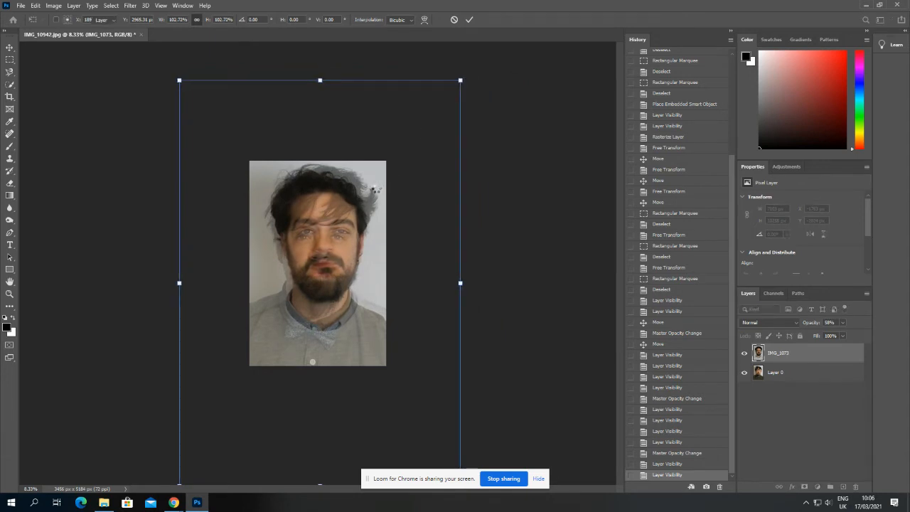
drag(372, 190, 367, 194)
key(ctrl+plus)
key(ctrl+plus)
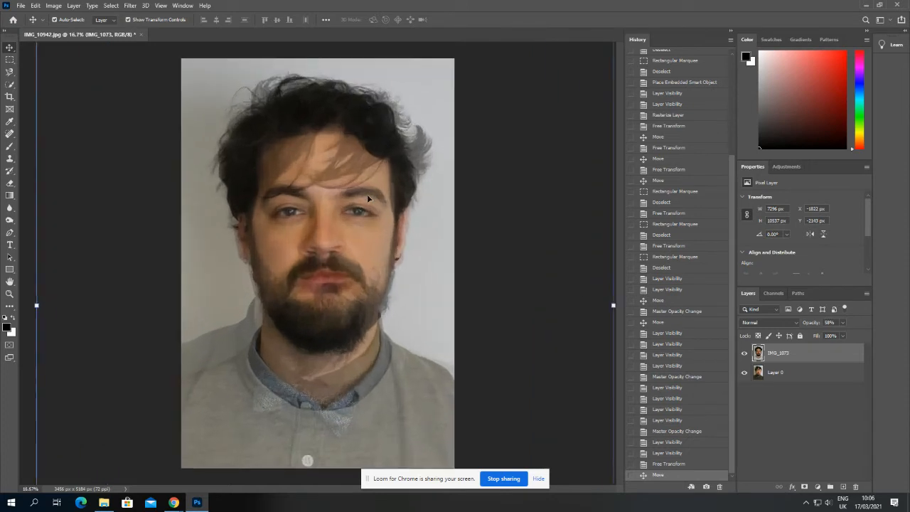
- Nudge the enlarged IMG_1073 layer to about X -1842 px, Y -2127 px to realign the eyes of both faces
key(ctrl+plus)
key(Up)
key(Up)
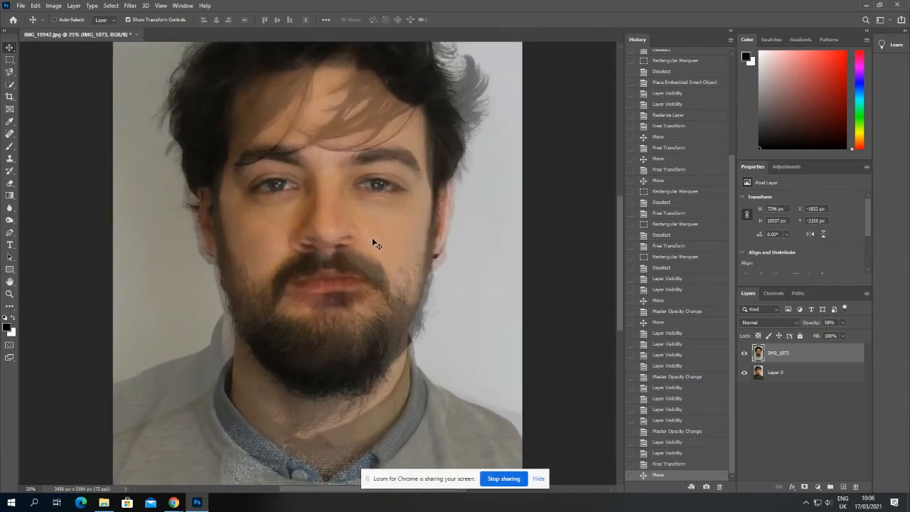
key(Left)
key(Left)
key(Left)
key(Left)
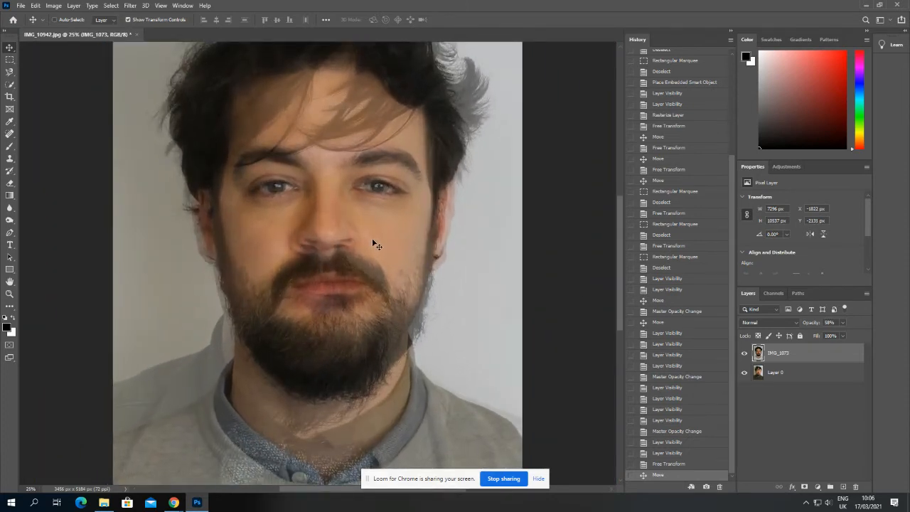
key(Down)
key(Down)
key(Down)
key(Down)
key(Down)
key(Down)
key(Left)
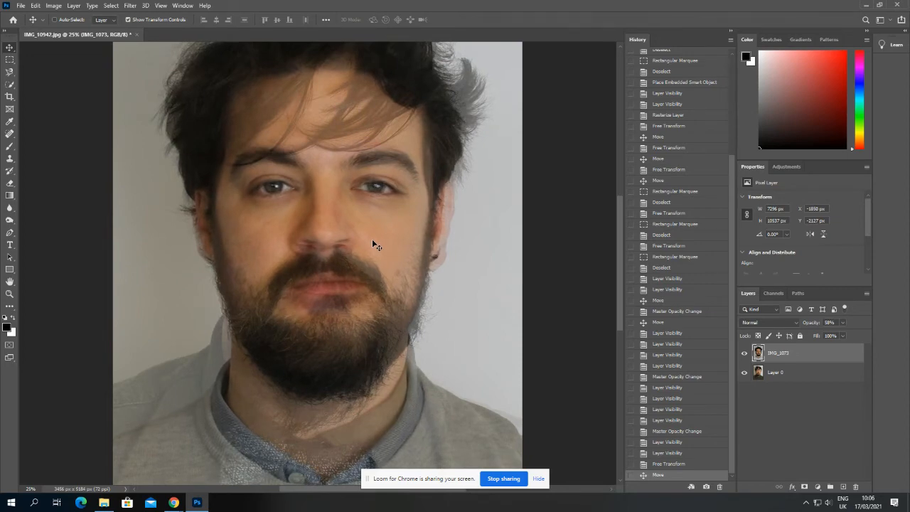
key(Up)
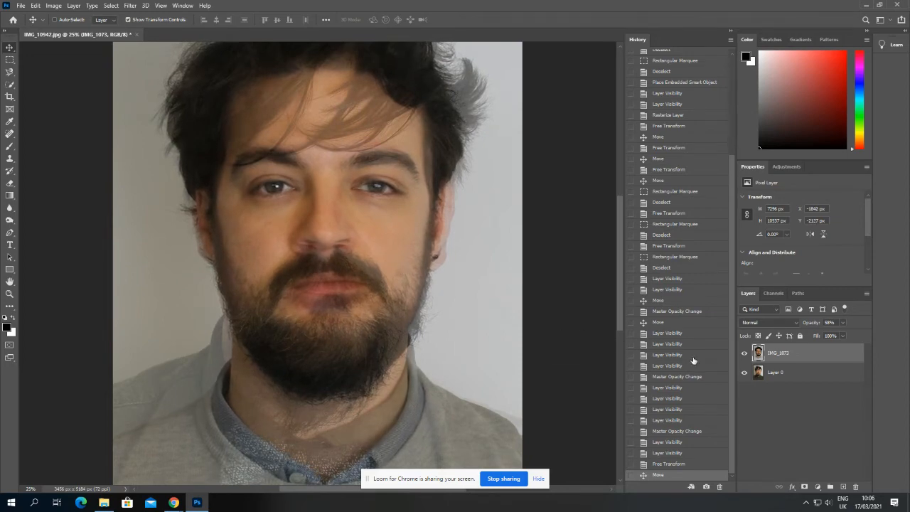
- Hide and show the IMG_1073 layer repeatedly to compare how the two faces' eyes, nose and mouth line up
click(745, 353)
click(745, 353)
click(745, 353)
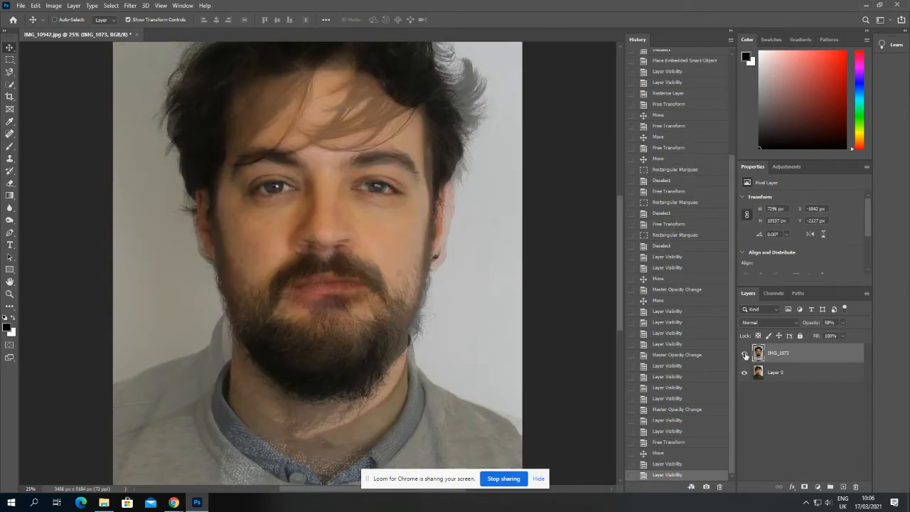
click(744, 354)
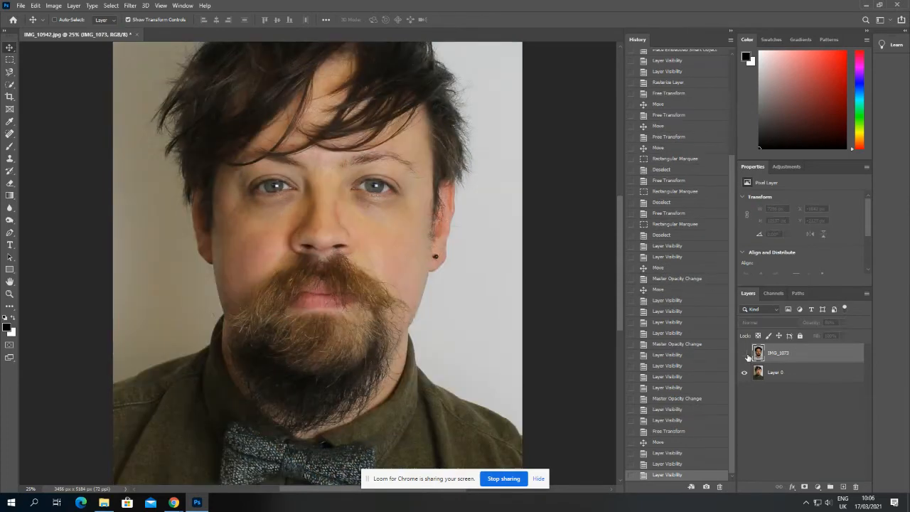
click(745, 353)
- Set the IMG_1073 layer's opacity to 100% and toggle its visibility to compare the whole portraits
click(843, 323)
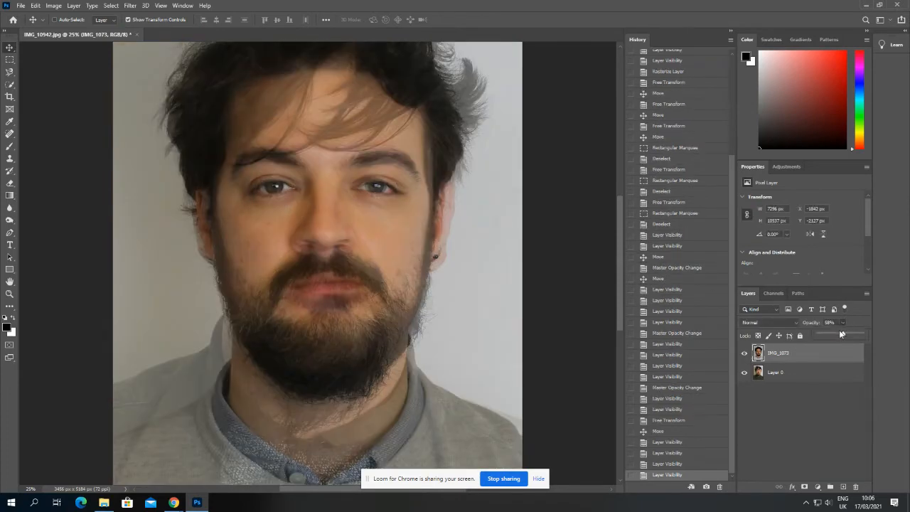
drag(844, 332, 863, 332)
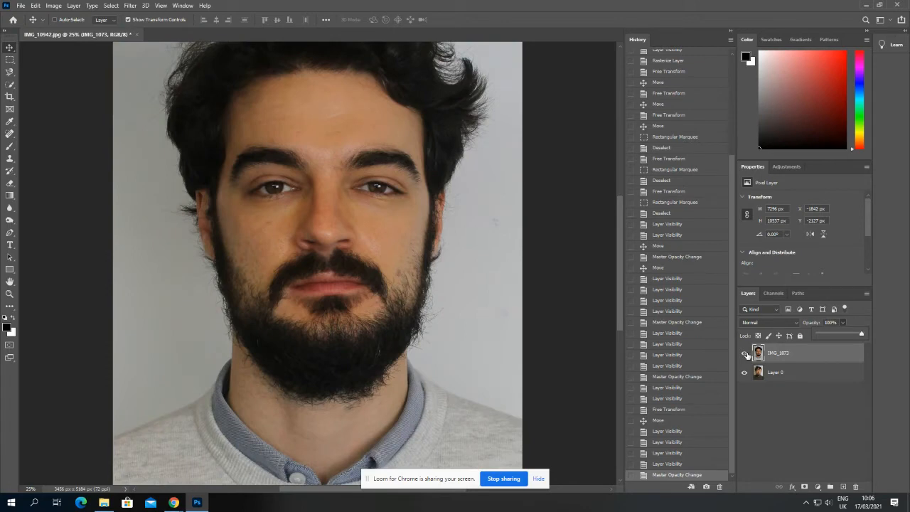
click(745, 353)
key(ctrl+minus)
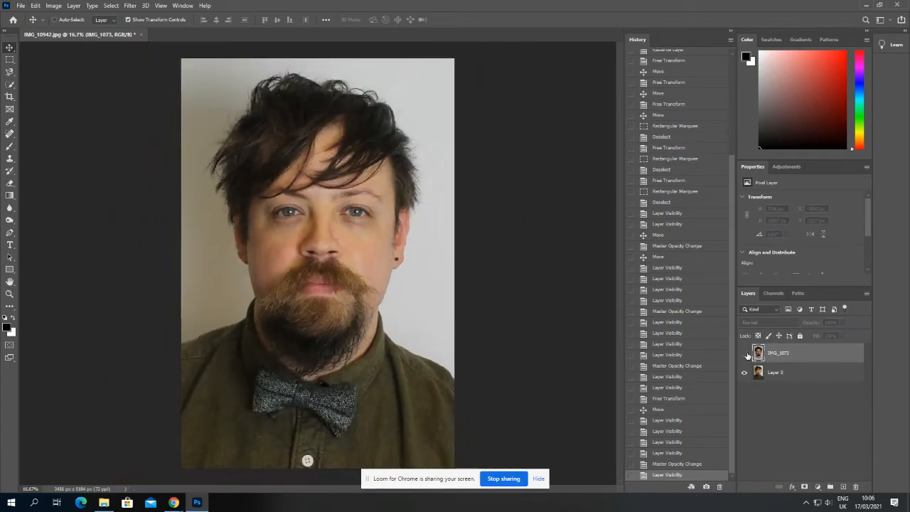
click(745, 354)
click(746, 354)
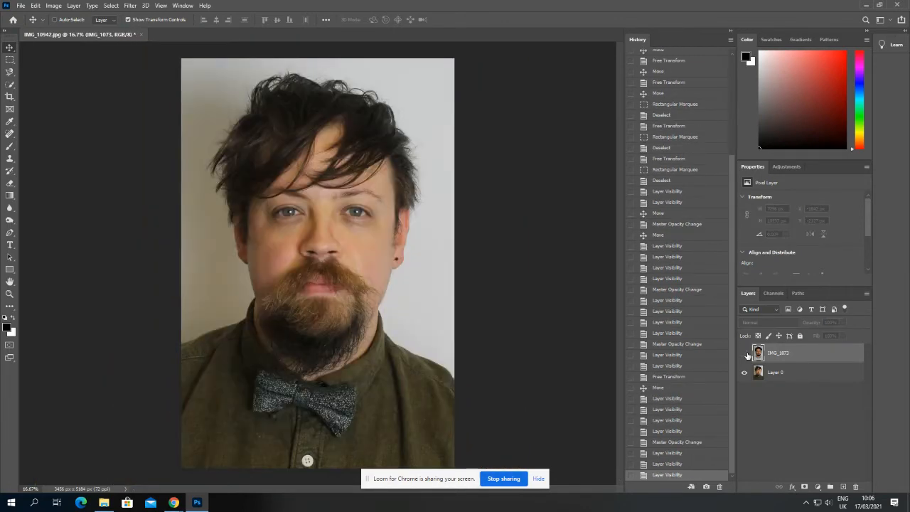
click(746, 354)
- Lower the IMG_1073 layer's opacity to 55% and toggle its visibility to check the mouth alignment
click(843, 322)
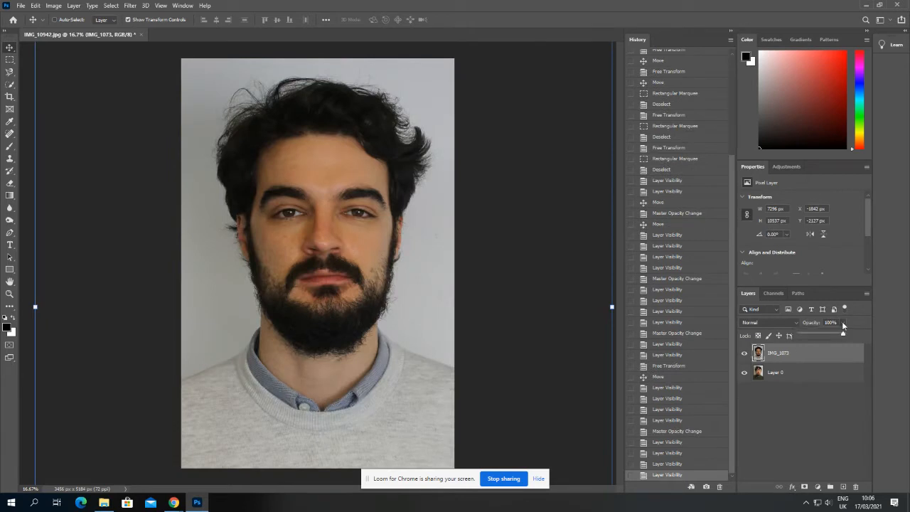
click(825, 334)
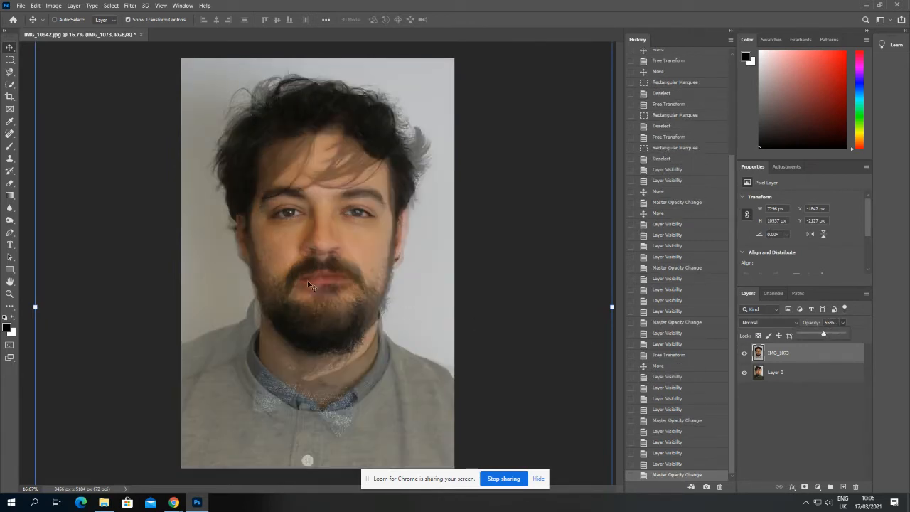
click(745, 355)
click(746, 355)
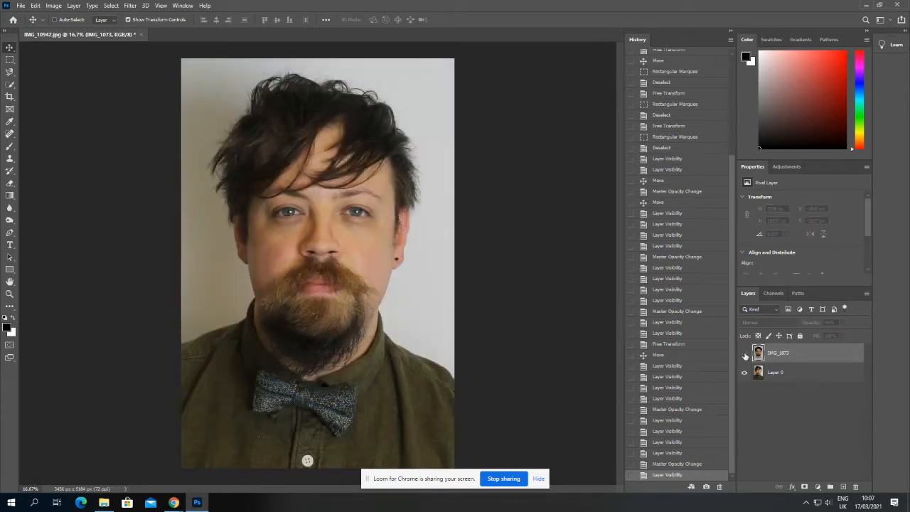
click(745, 356)
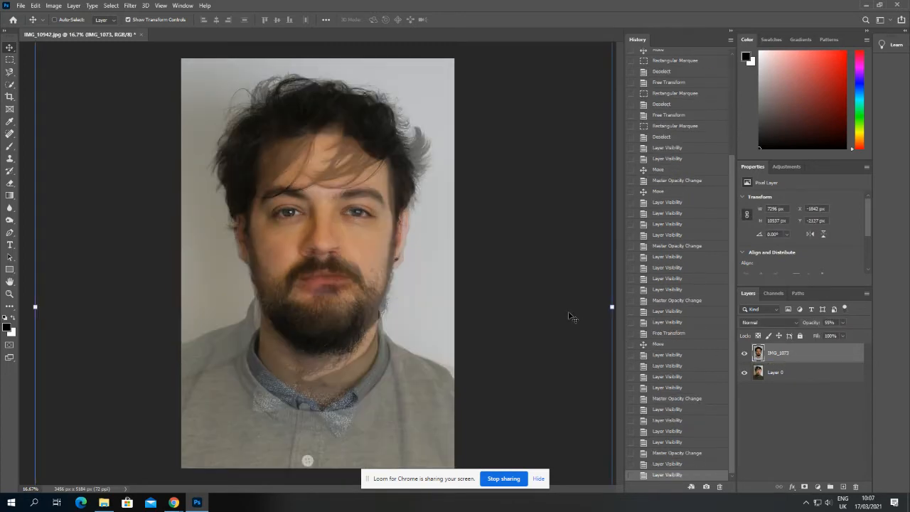
- Try enlarging the IMG_1073 layer to about 7388 × 10669 px and narrowing its width to about 98.5%, and revert both transforms
key(ctrl+minus)
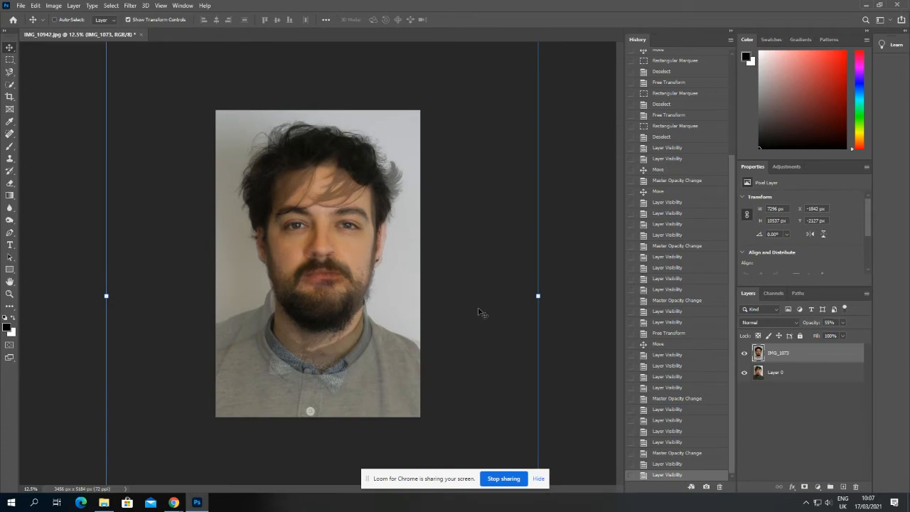
key(ctrl+minus)
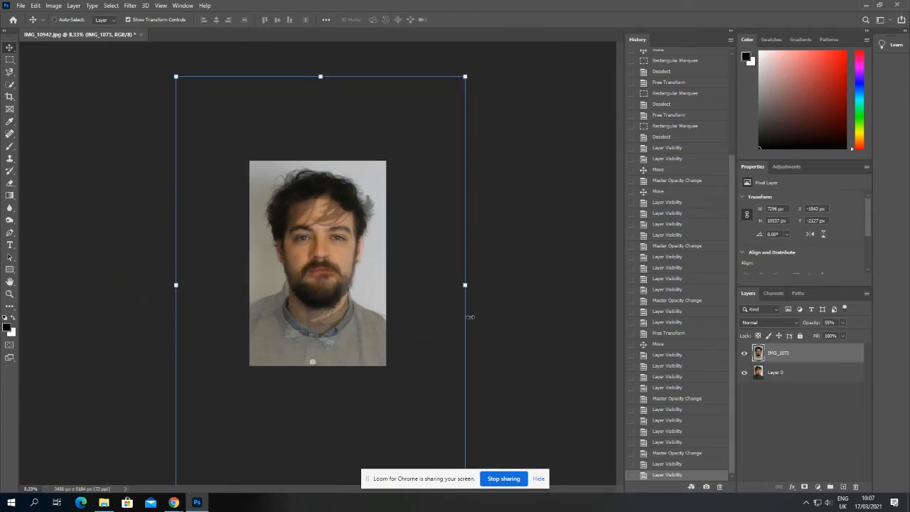
click(320, 75)
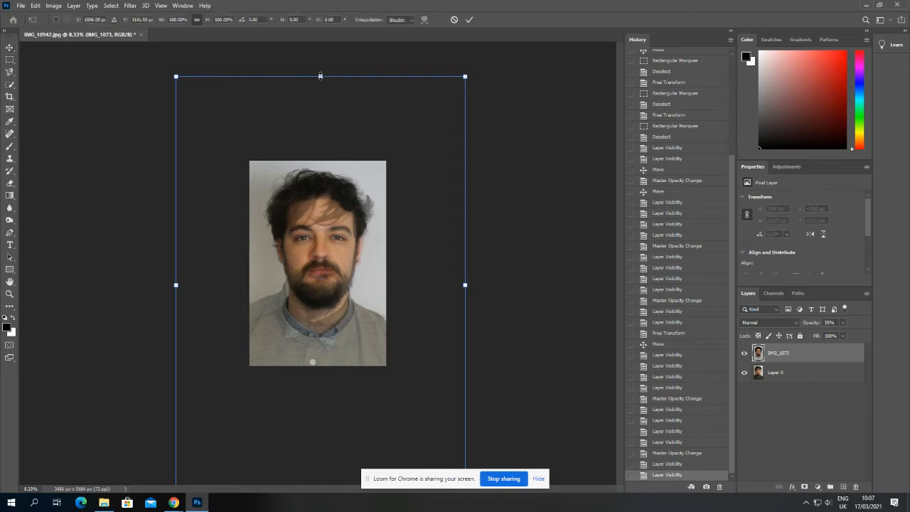
mouse_move(320, 76)
mouse_down()
mouse_move(327, 11)
mouse_move(321, 85)
mouse_move(319, 54)
mouse_move(320, 76)
mouse_up()
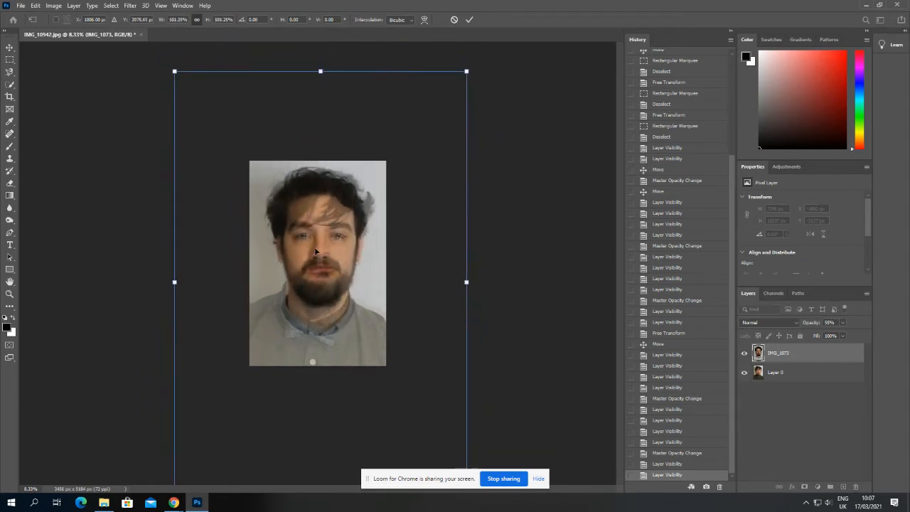
key(Return)
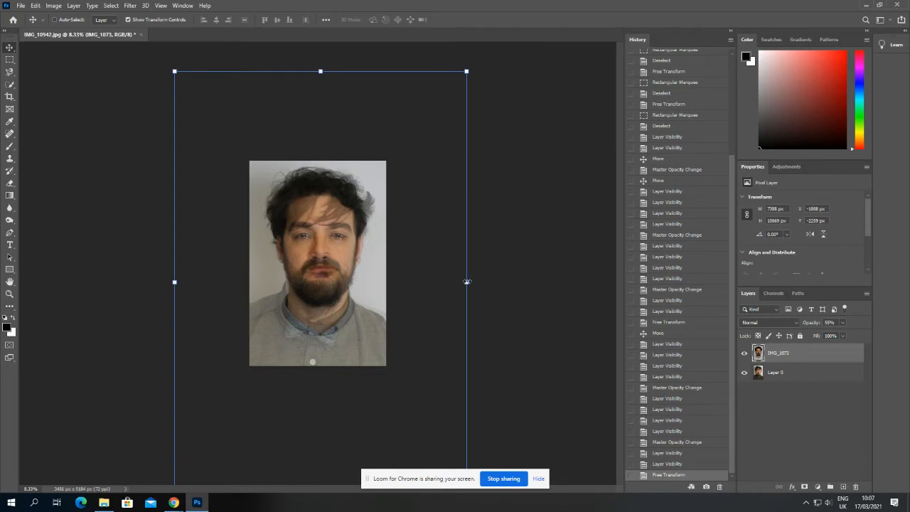
mouse_move(466, 282)
mouse_down()
mouse_move(355, 280)
mouse_move(469, 284)
mouse_up()
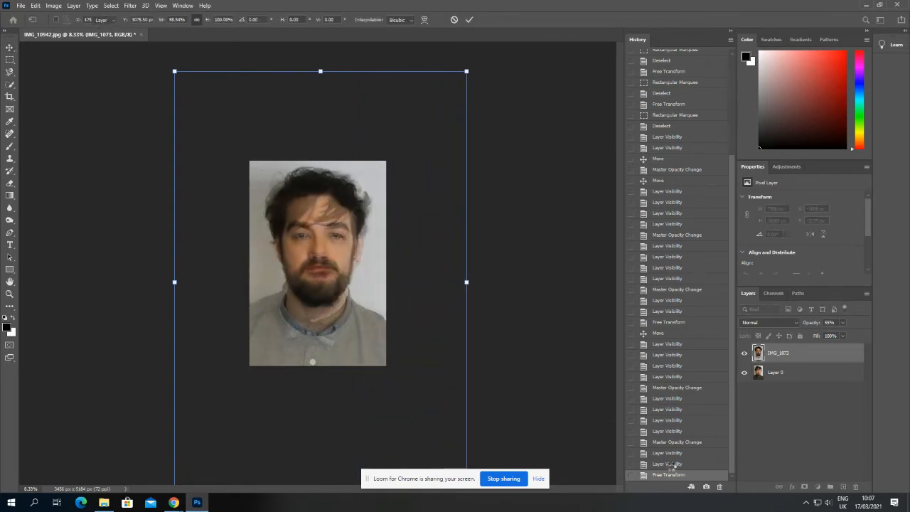
key(Return)
click(669, 463)
click(667, 453)
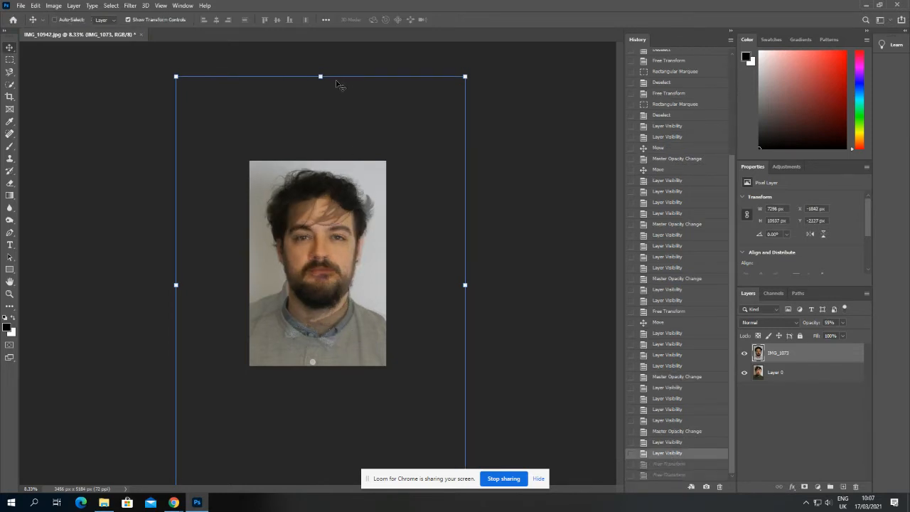
- Try narrowing the IMG_1073 layer to about 93.8% of its width, and revert the transform
key(ctrl+minus)
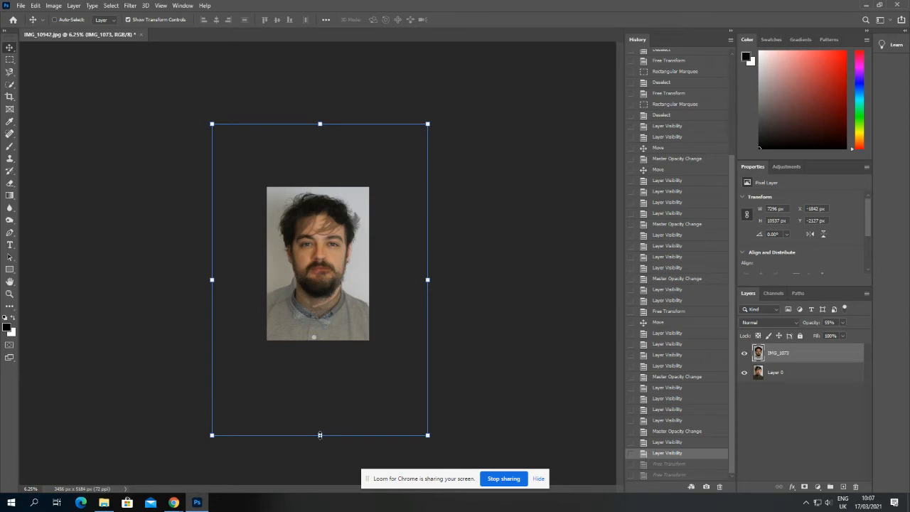
mouse_move(428, 283)
mouse_down()
mouse_move(320, 283)
mouse_move(414, 283)
mouse_up()
key(Escape)
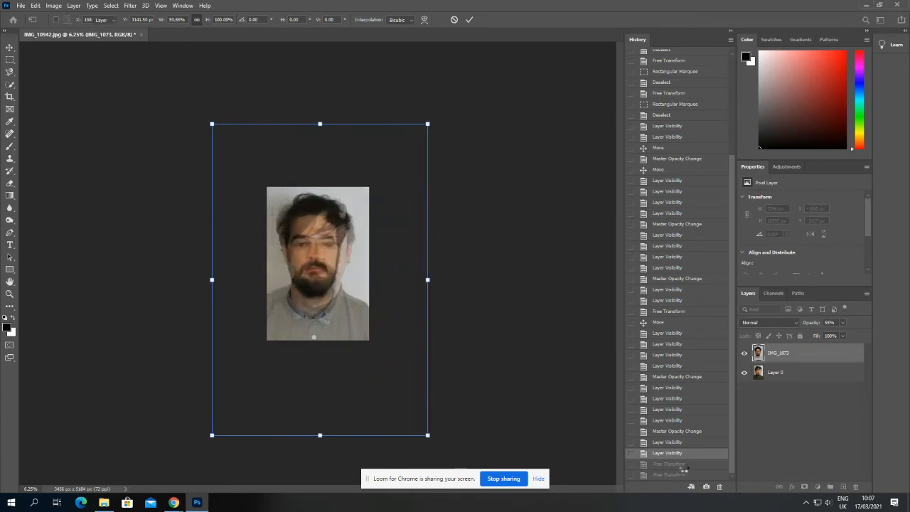
click(669, 465)
click(669, 464)
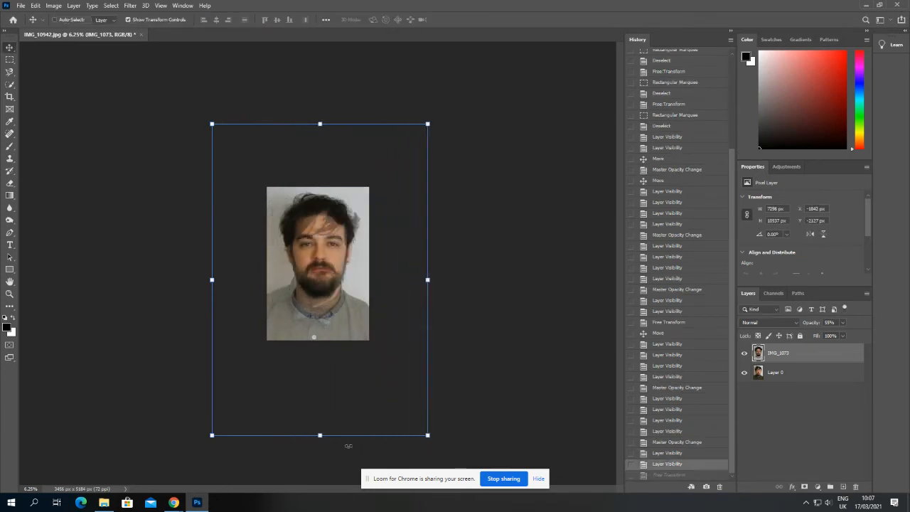
- Stretch the IMG_1073 layer downward to about 10825 px high, keeping its width at 7296 px
drag(320, 436, 320, 444)
key(Escape)
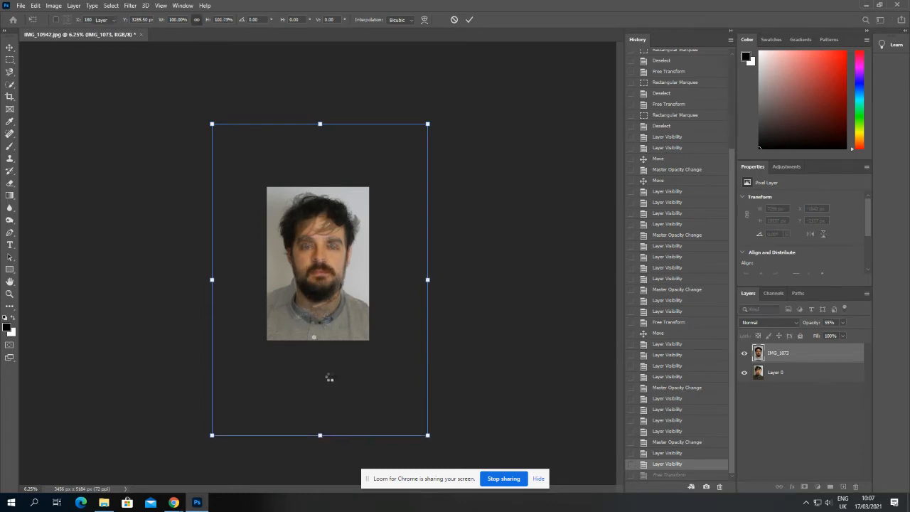
key(ctrl+plus)
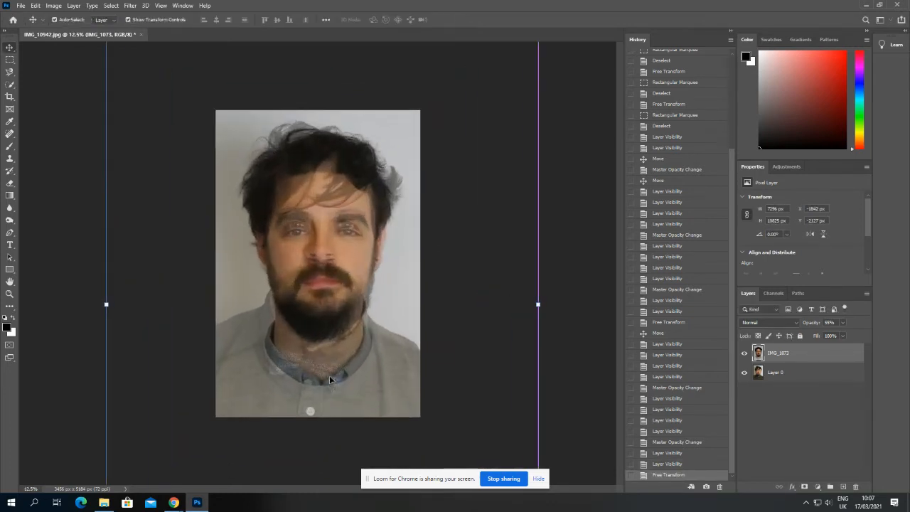
- Nudge the stretched IMG_1073 layer up to about Y -2243 px to bring the eyes of both faces together
key(Up)
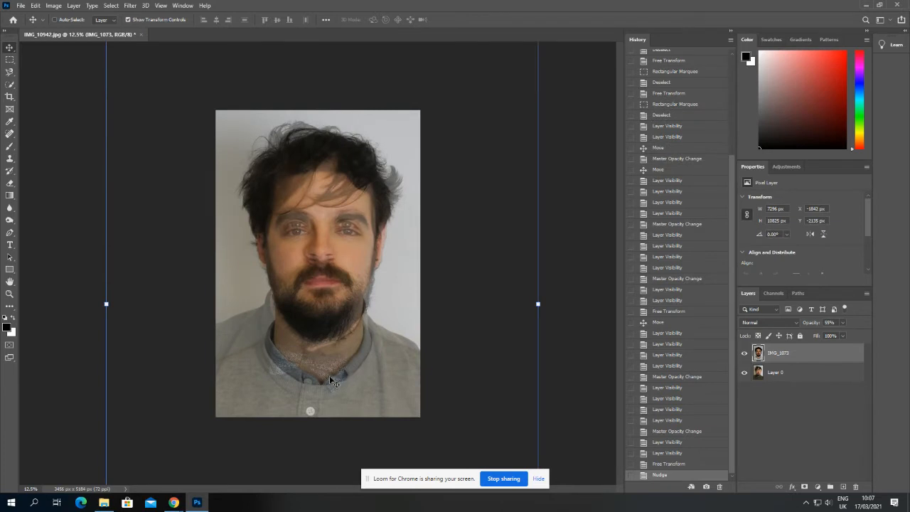
drag(327, 342, 328, 339)
key(ctrl+plus)
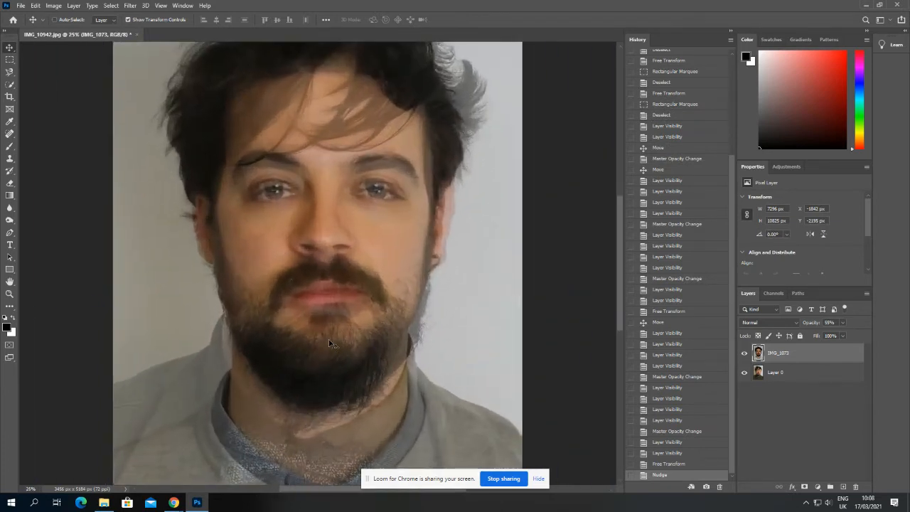
key(shift+Up)
key(shift+Up)
key(shift+Up)
key(shift+Up)
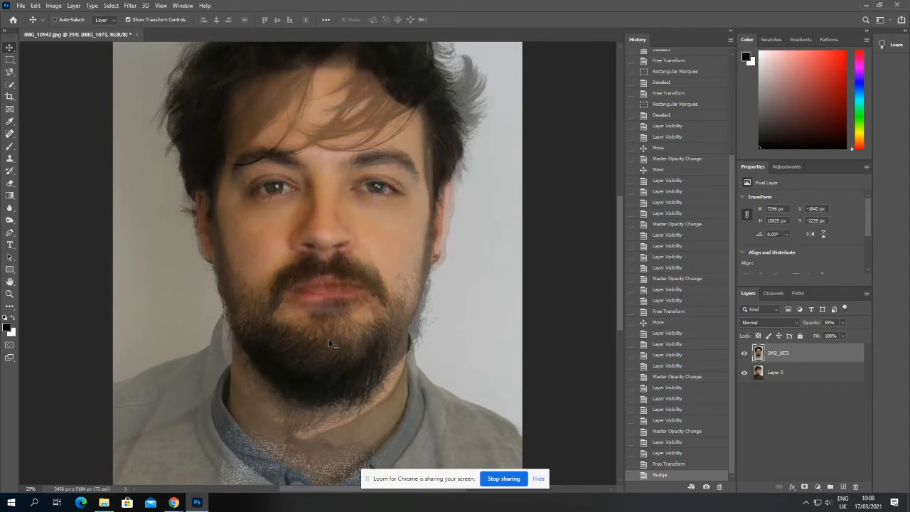
key(Up)
key(Up)
key(Up)
key(Up)
key(Up)
key(Up)
key(Up)
key(Up)
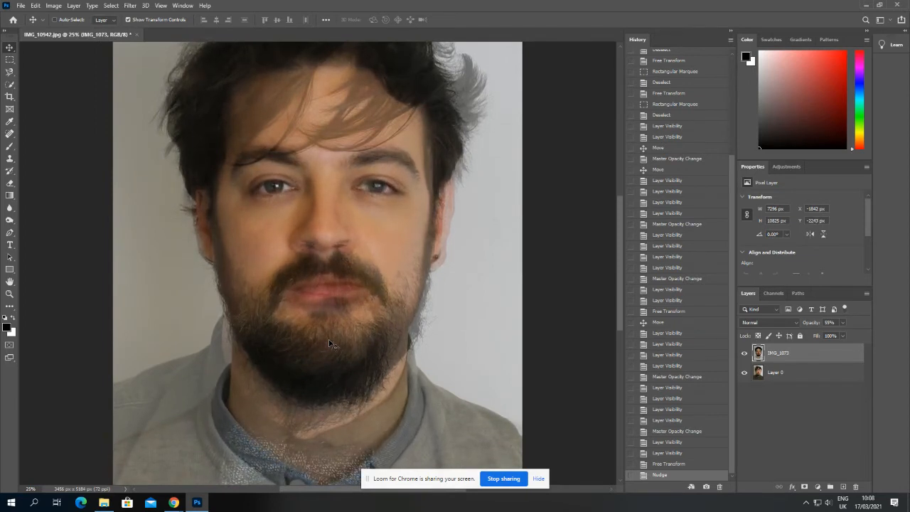
- Nudge the IMG_1073 layer down to about Y -2219 px, toggling its visibility before and after to compare the features
click(744, 353)
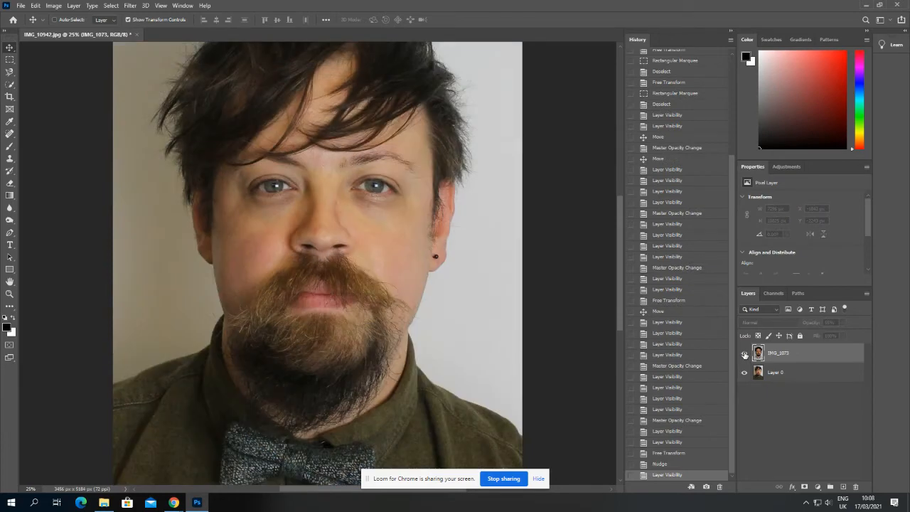
click(745, 354)
key(Down)
key(Down)
key(Down)
key(Down)
key(Down)
key(Down)
key(Down)
key(Down)
key(Down)
key(Down)
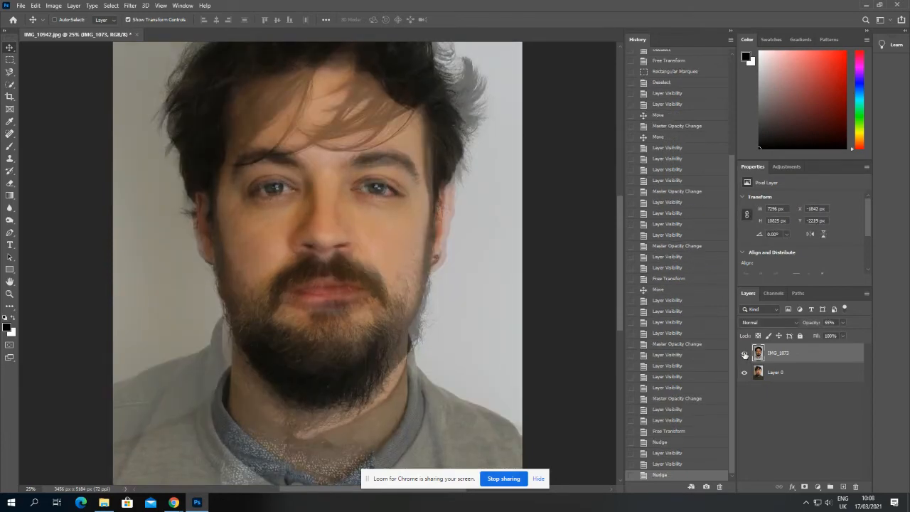
click(745, 354)
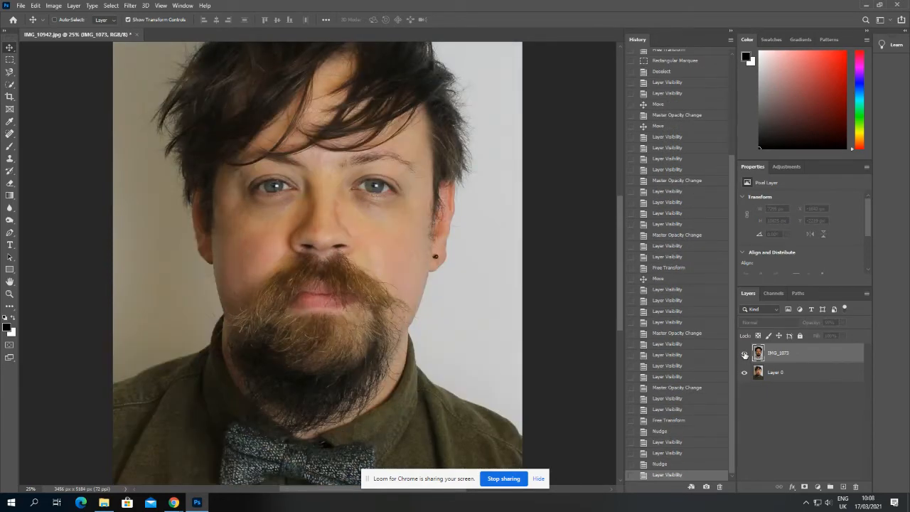
click(744, 354)
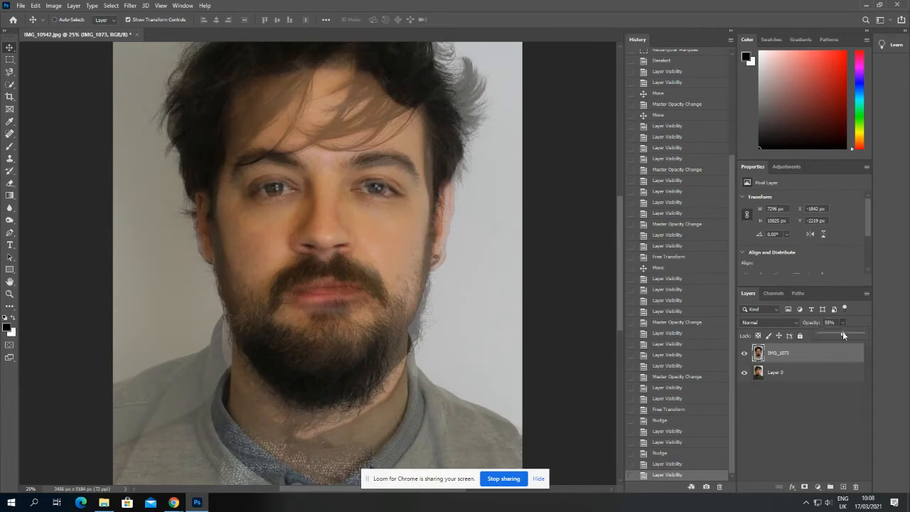
- Raise the IMG_1073 layer to full opacity and hide and show it to compare the realigned faces
drag(874, 340, 873, 340)
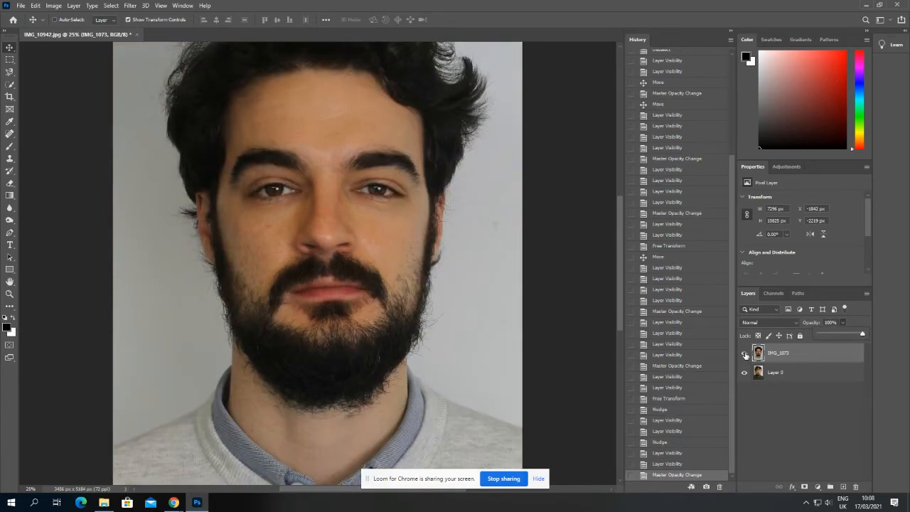
click(745, 353)
click(745, 354)
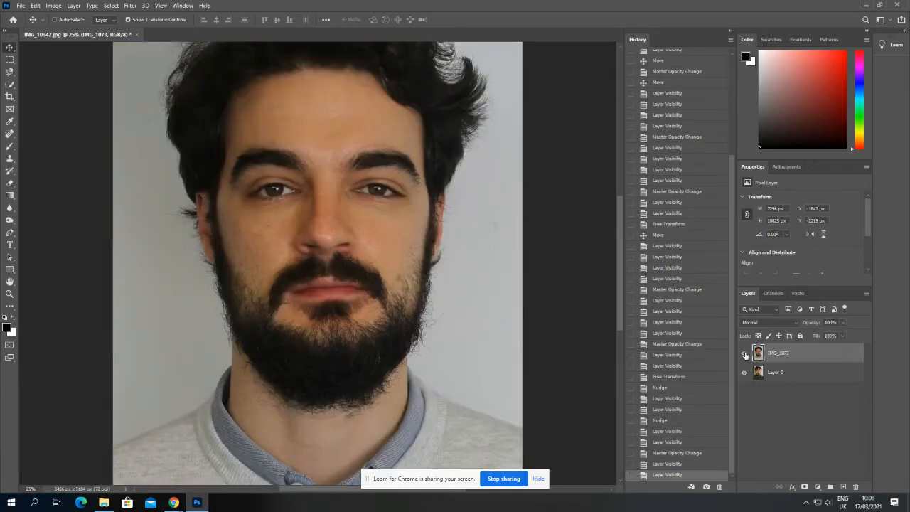
click(745, 353)
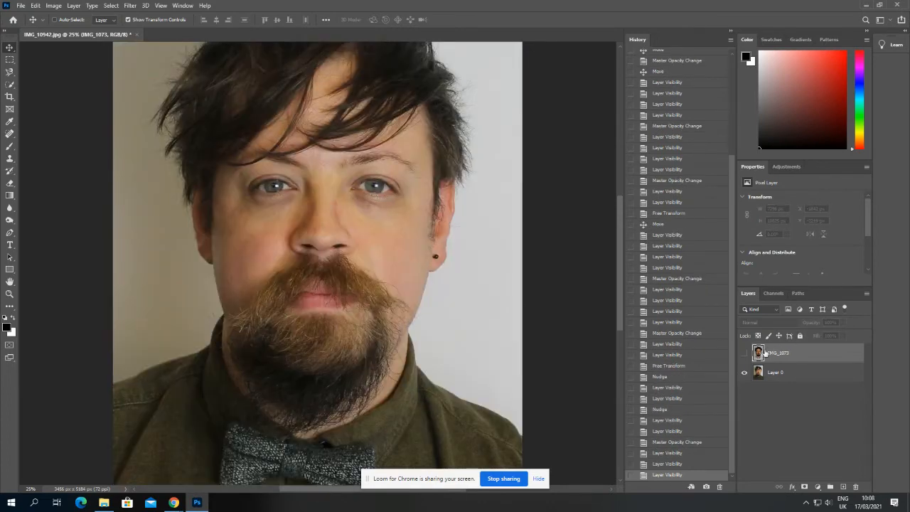
click(745, 354)
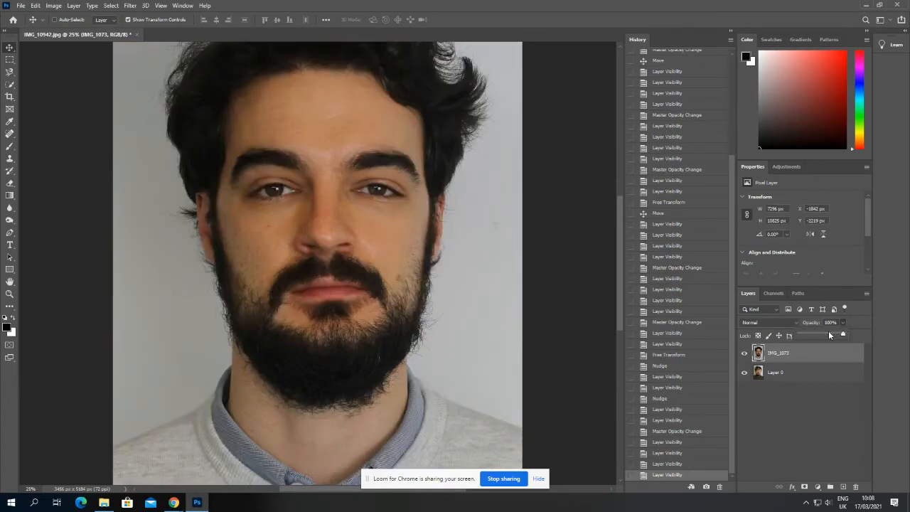
- Lower the IMG_1073 layer's opacity to 65% and hide and show it to compare the two faces
drag(830, 335, 832, 332)
click(745, 354)
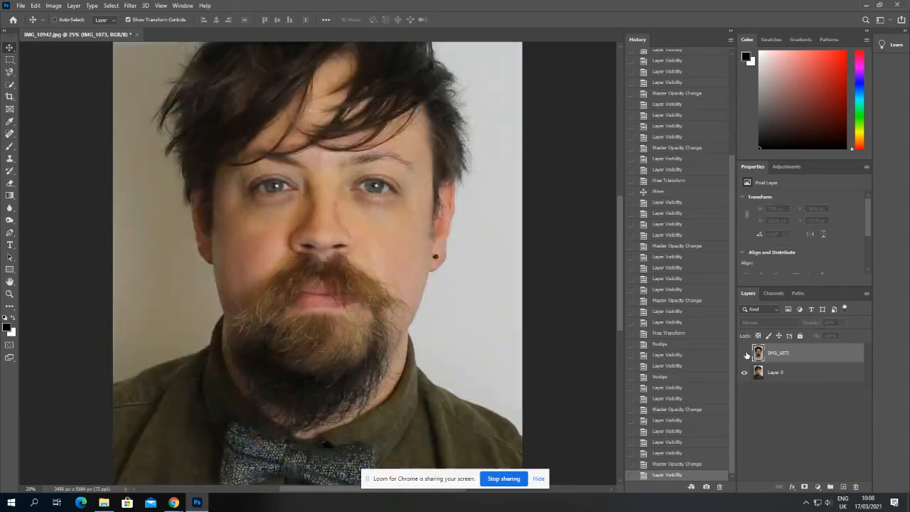
click(745, 354)
- Stretch the IMG_1073 layer downward to about 10905 px high, keeping its width at 7296 px
key(ctrl+minus)
key(ctrl+minus)
key(ctrl+minus)
key(ctrl+minus)
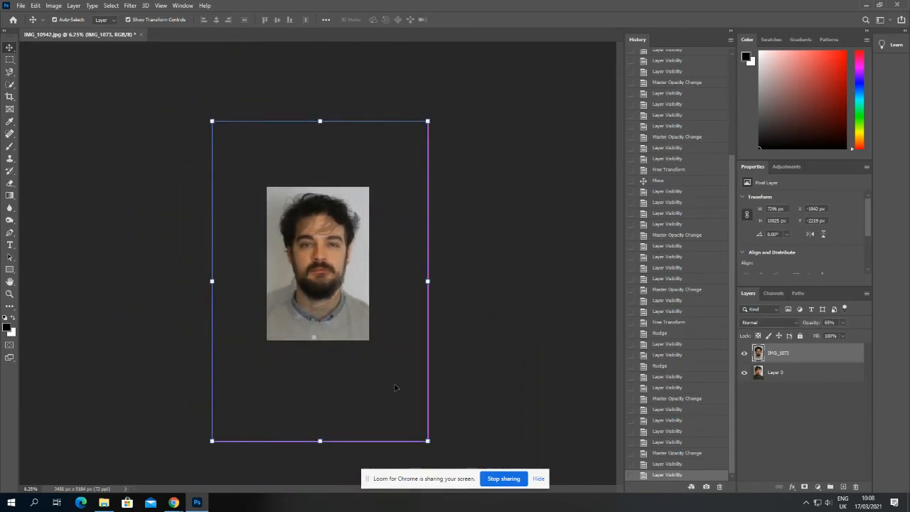
key(alt+shift)
click(320, 441)
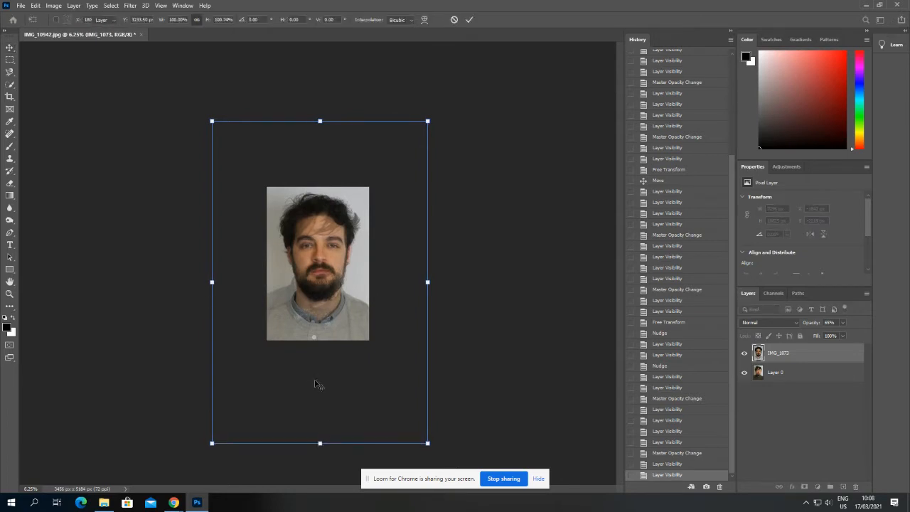
key(ctrl+plus)
key(Return)
- Nudge the stretched IMG_1073 layer up to about Y -2259 px to realign the eyes
key(ctrl+plus)
key(ctrl+plus)
key(ctrl+plus)
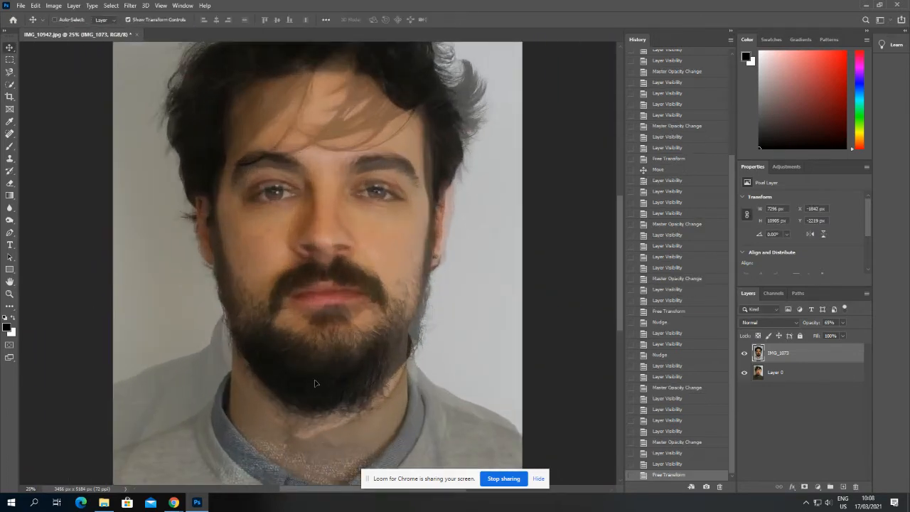
key(Up)
key(Up)
key(Up)
key(Up)
key(Up)
key(Up)
key(Up)
key(Up)
key(Up)
key(Up)
key(Up)
key(Up)
key(Up)
key(Up)
key(Up)
key(Up)
key(Up)
key(Up)
key(Up)
key(Up)
key(Up)
key(Up)
key(Up)
key(Up)
key(Up)
key(Up)
key(Up)
key(Up)
key(Up)
key(Up)
key(Up)
key(Up)
key(Up)
key(Up)
key(Up)
key(Up)
key(Up)
key(Up)
key(Up)
key(Up)
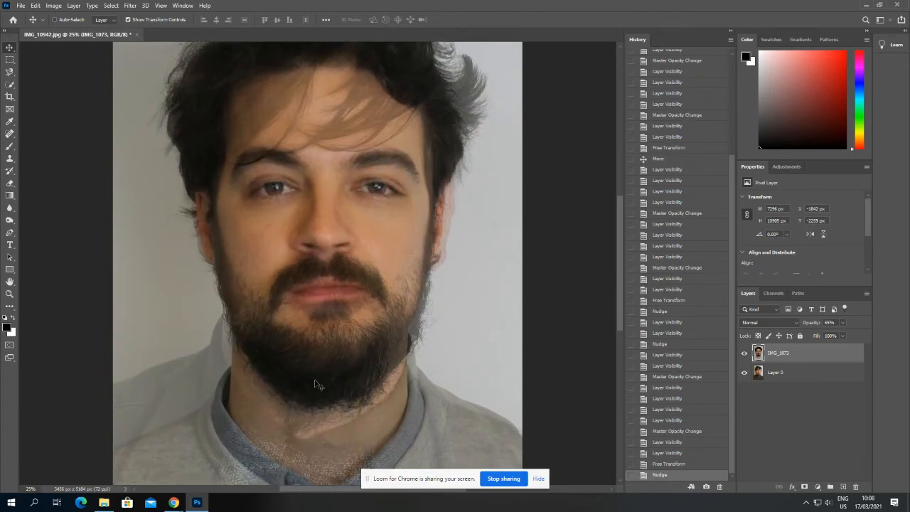
- Fine-tune the IMG_1073 layer's position to about X -1854 px, Y -2259 px and restore its opacity to 100%
key(Left)
key(Left)
key(Left)
key(Left)
key(Down)
key(Down)
key(Down)
key(Down)
key(Down)
key(Down)
key(Down)
key(Down)
key(Down)
key(Down)
key(Down)
key(Down)
key(Down)
key(Down)
key(Down)
key(Down)
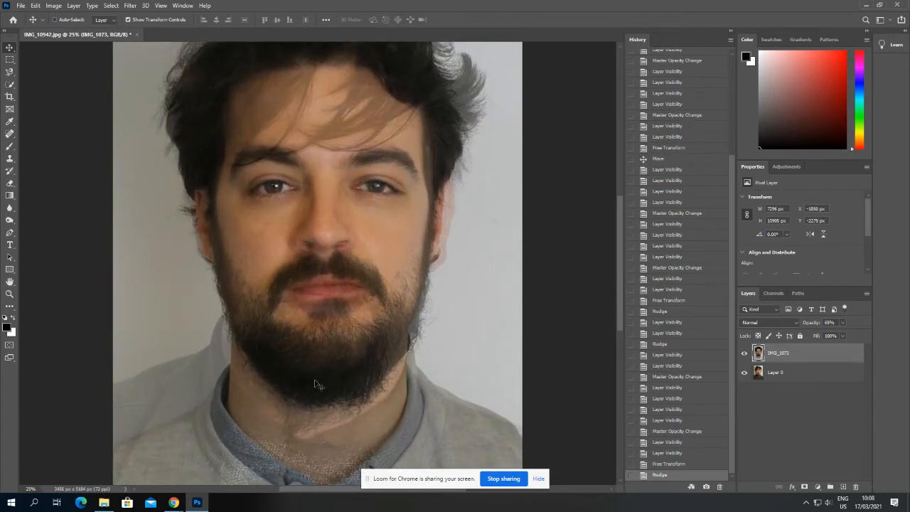
key(Left)
key(Left)
key(Left)
key(Left)
key(Left)
key(Left)
key(Left)
key(Left)
key(Left)
key(Left)
key(Left)
key(Left)
key(Left)
key(Left)
key(Left)
key(Left)
key(Left)
key(Left)
key(Left)
key(Left)
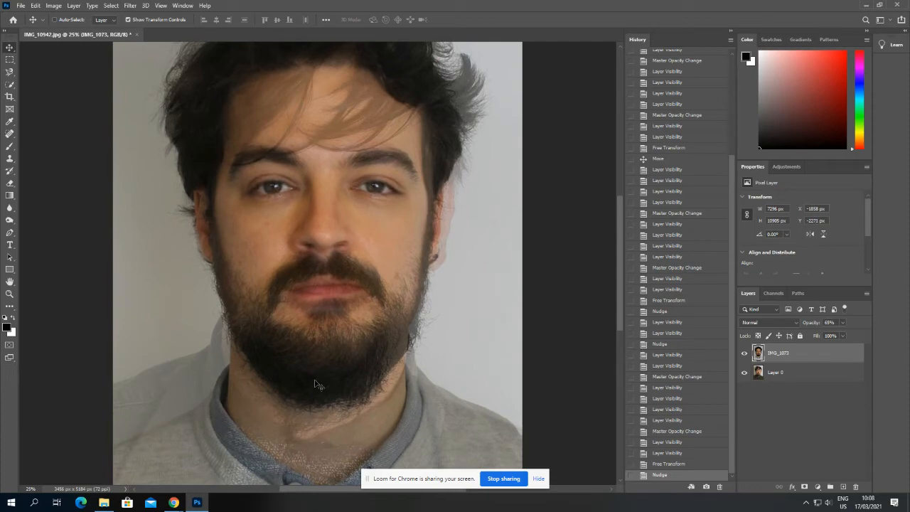
key(Up)
key(Up)
key(Up)
key(Up)
key(Up)
key(Up)
key(Up)
key(Up)
key(Up)
key(Up)
key(Up)
key(Up)
key(Right)
key(Right)
key(Right)
key(Right)
key(Right)
key(Right)
key(Right)
key(Right)
key(Right)
key(Right)
key(Right)
key(Right)
key(Down)
key(Down)
key(Down)
key(Down)
key(Down)
key(Down)
key(Down)
key(Down)
key(Down)
key(Down)
key(Down)
key(Down)
key(Down)
key(Down)
key(Down)
key(Down)
key(Down)
key(Down)
key(Down)
key(Down)
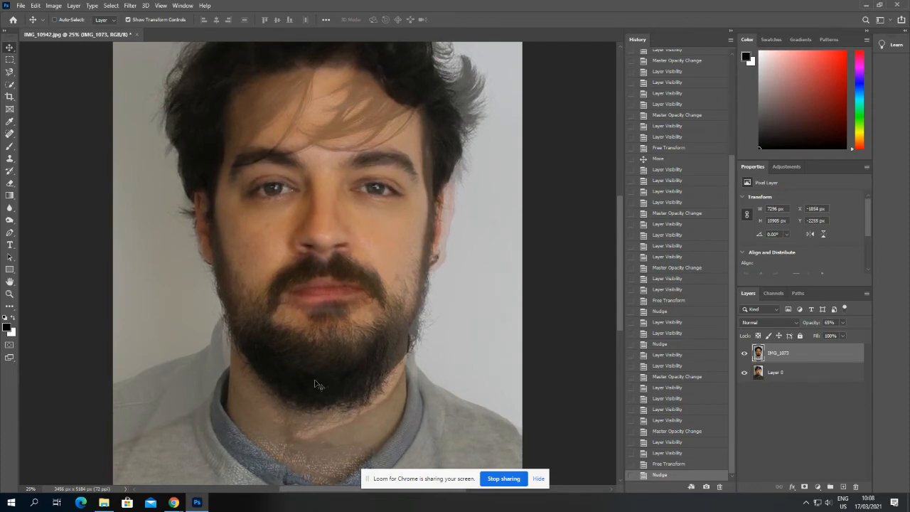
key(Up)
key(Up)
key(Up)
key(Up)
drag(872, 336, 869, 335)
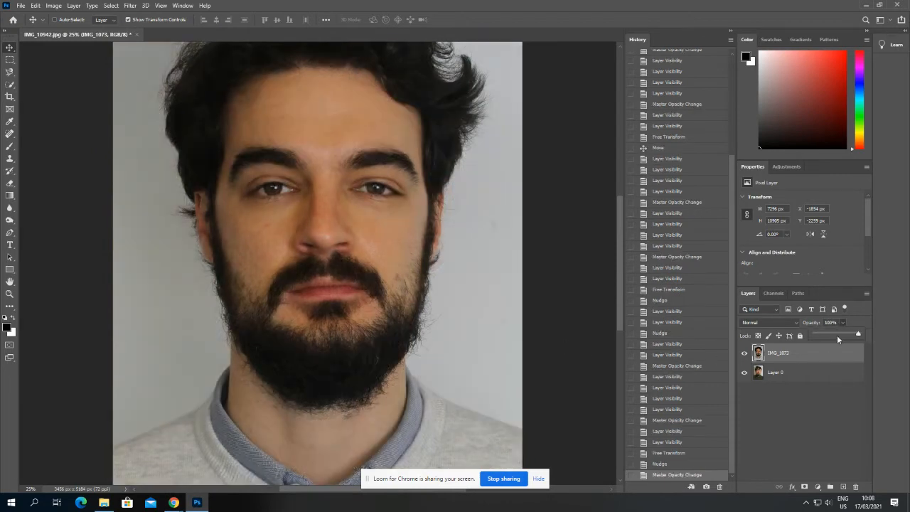
- Preview blend modes such as Linear Burn, Darken and Lighten on the IMG_1073 layer, keeping it at Normal
click(766, 323)
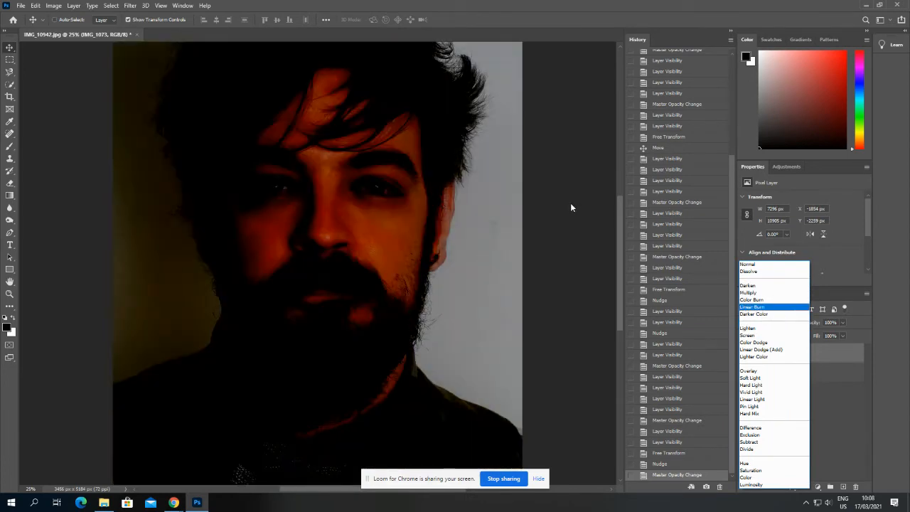
click(571, 203)
key(ctrl+minus)
key(ctrl+minus)
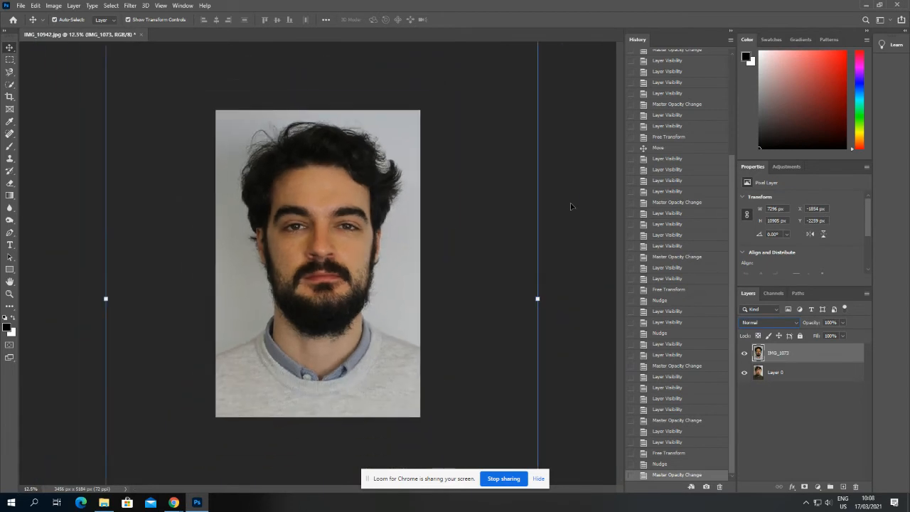
click(798, 326)
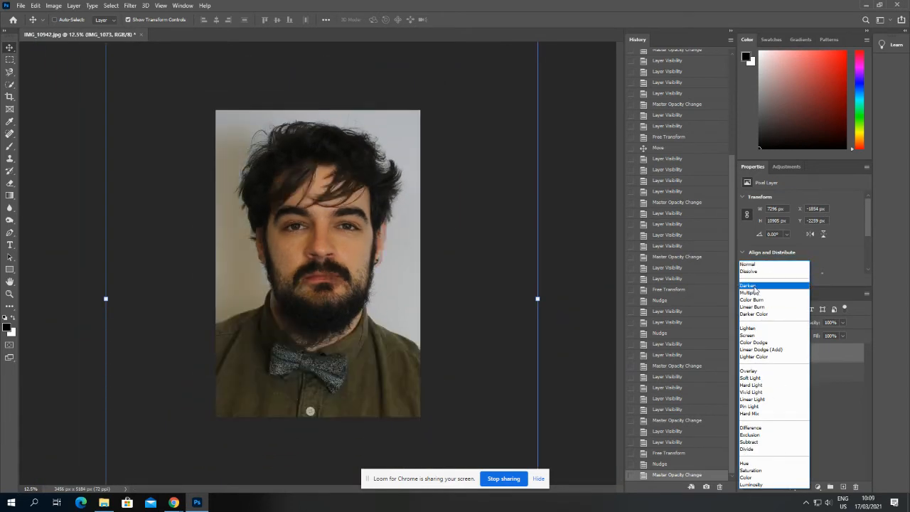
key(Escape)
click(785, 325)
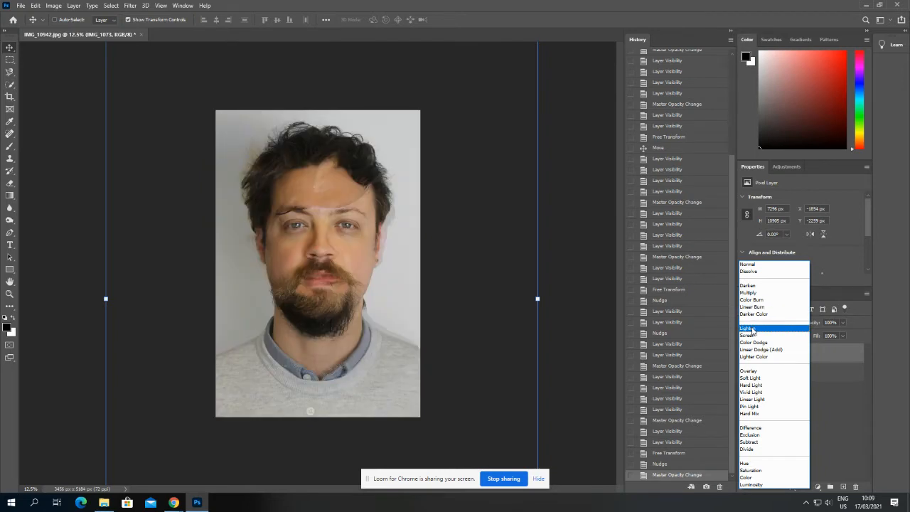
click(748, 264)
- Hide and show the IMG_1073 layer repeatedly to compare the hair, ears, beard and clothing of both portraits
click(745, 354)
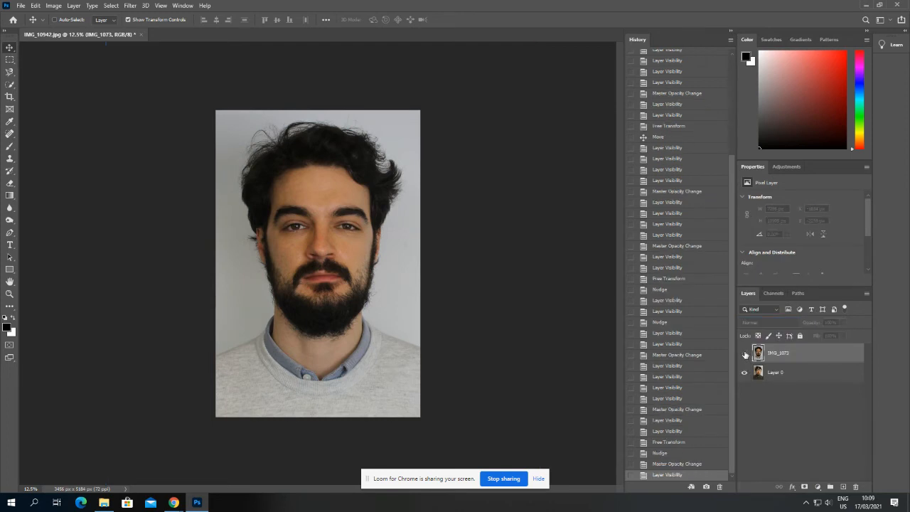
click(745, 354)
key(ctrl+plus)
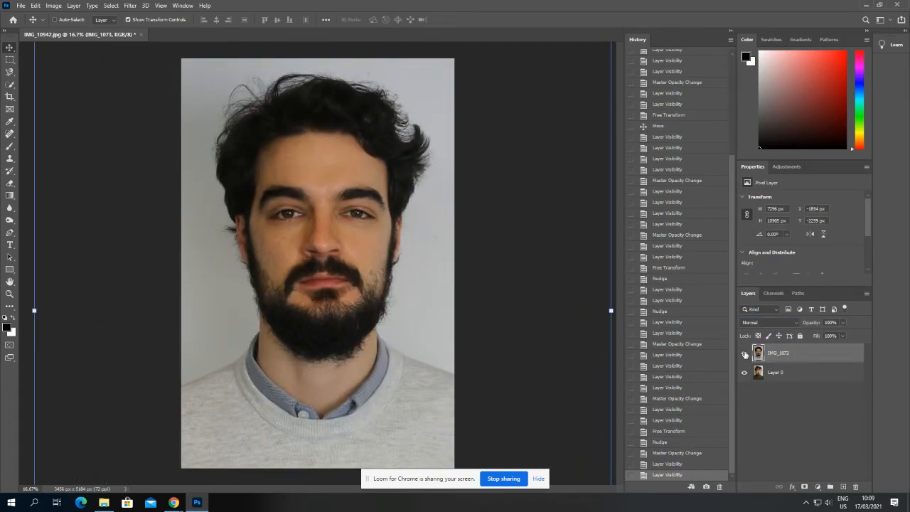
click(745, 354)
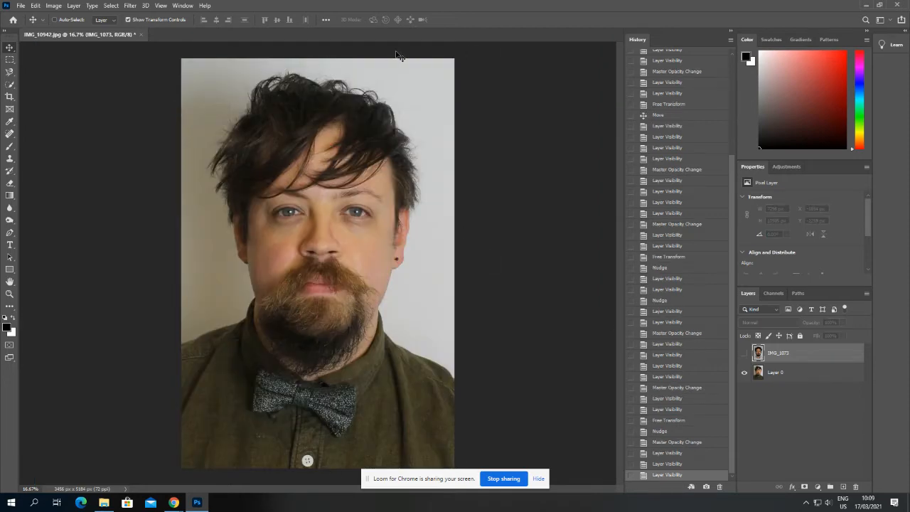
click(745, 353)
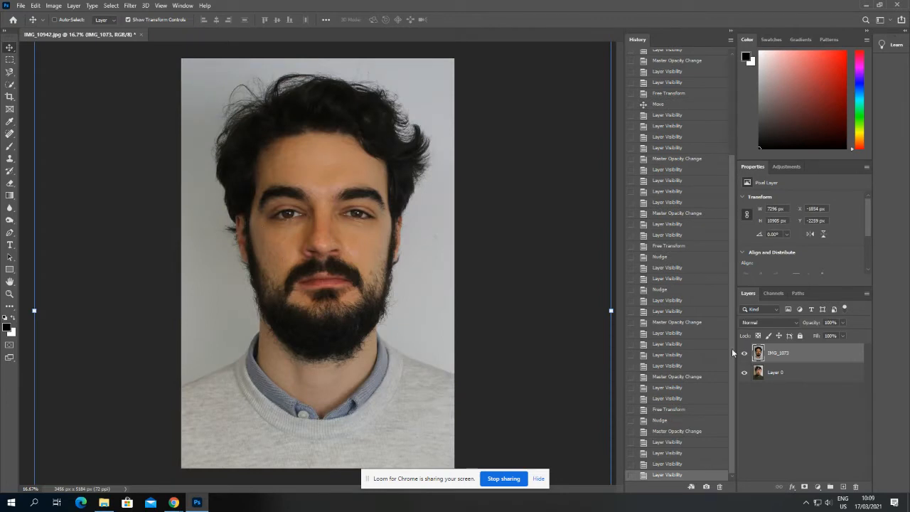
click(745, 354)
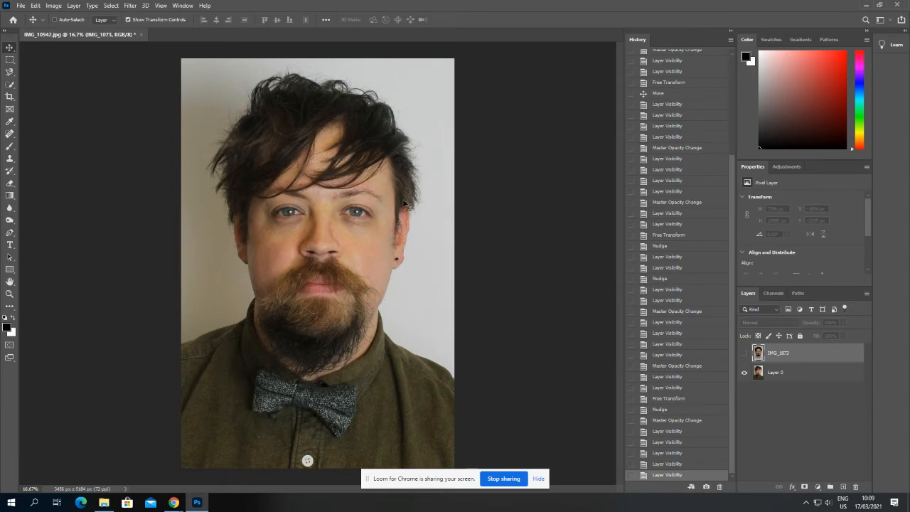
click(745, 354)
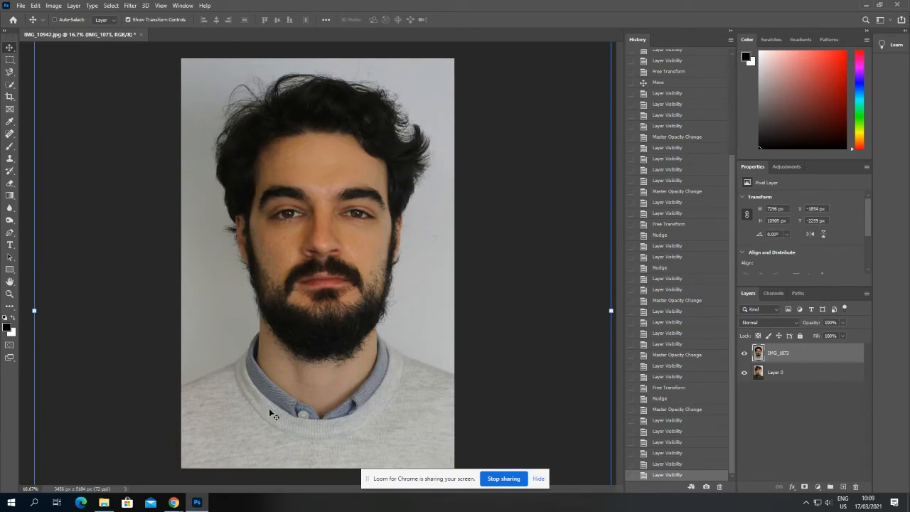
- Select the right side of the portrait from the middle of the face with a full-height rectangular marquee about 1528 px wide
click(12, 61)
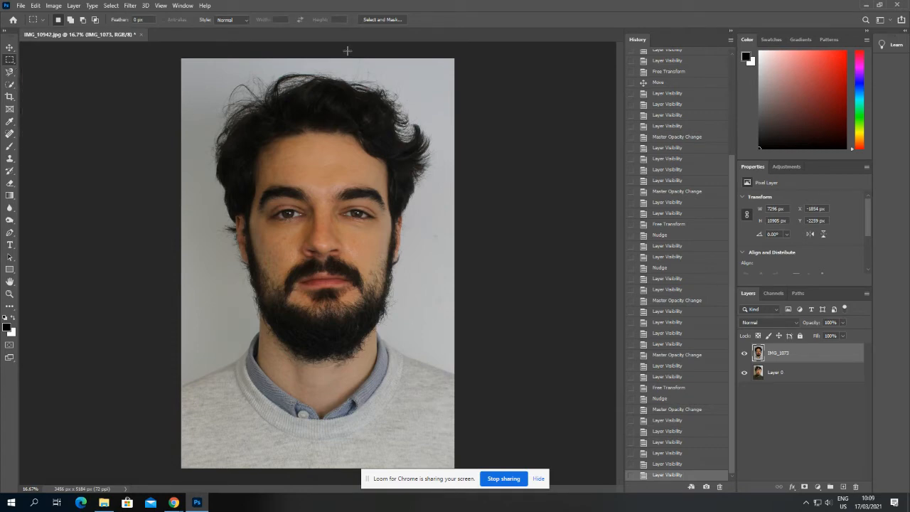
drag(334, 49, 551, 485)
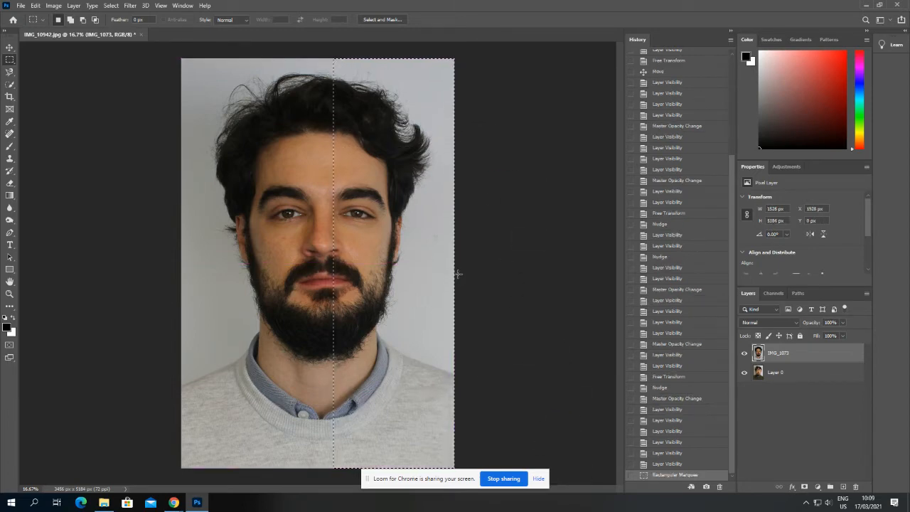
- Replace the selection with a full-height rectangular marquee about 1690 px wide, running from the middle of the face to the right edge
drag(316, 51, 611, 500)
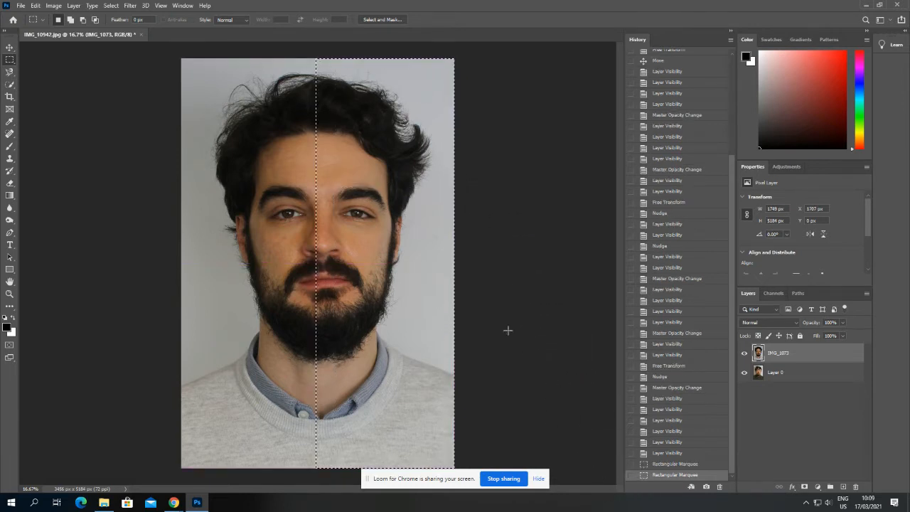
key(ctrl+d)
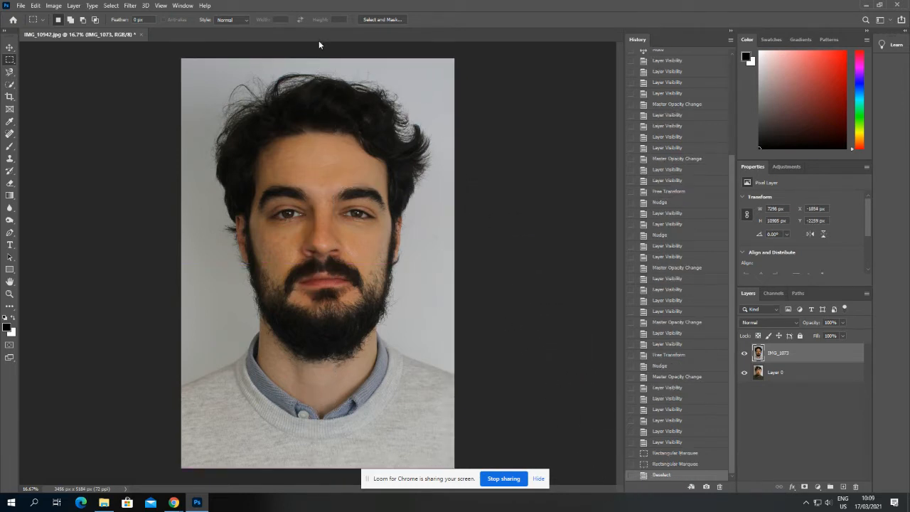
drag(323, 47, 564, 499)
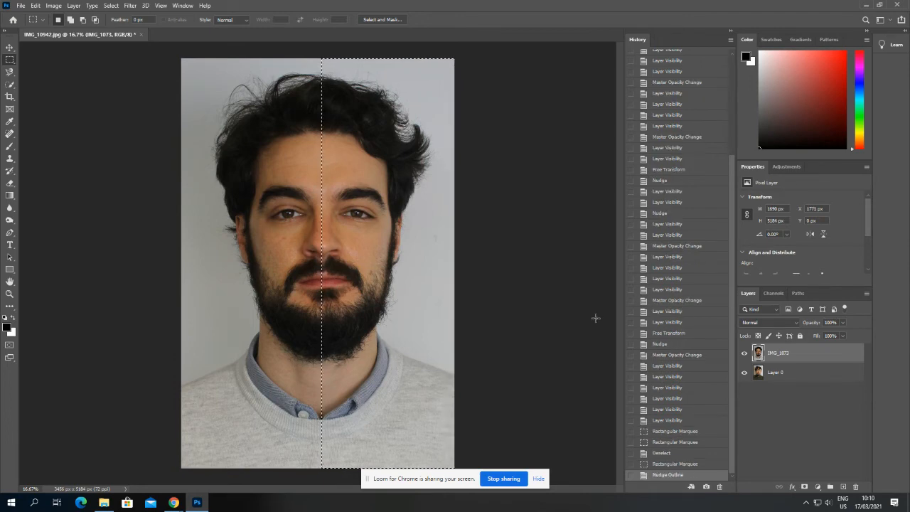
- Nudge the selection outline to the right, without moving pixels, until its edge sits at about X 1890 px on the face's centre line
key(shift+Right)
key(shift+Right)
key(shift+Right)
key(shift+Right)
key(shift+Right)
key(shift+Right)
key(shift+Right)
key(shift+Right)
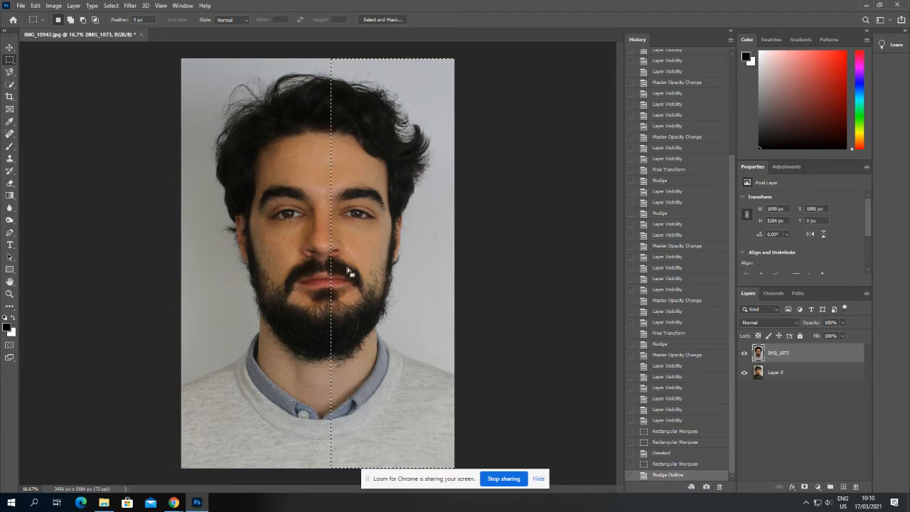
key(Right)
key(Right)
key(Right)
key(Right)
key(Right)
key(Right)
key(Right)
key(Right)
key(Right)
key(Right)
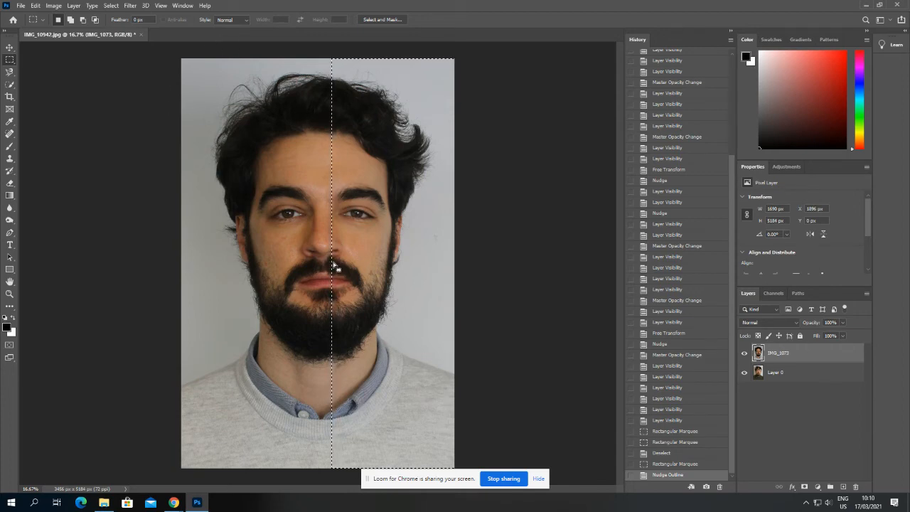
key(Left)
key(Left)
key(Left)
key(Left)
key(Left)
key(Left)
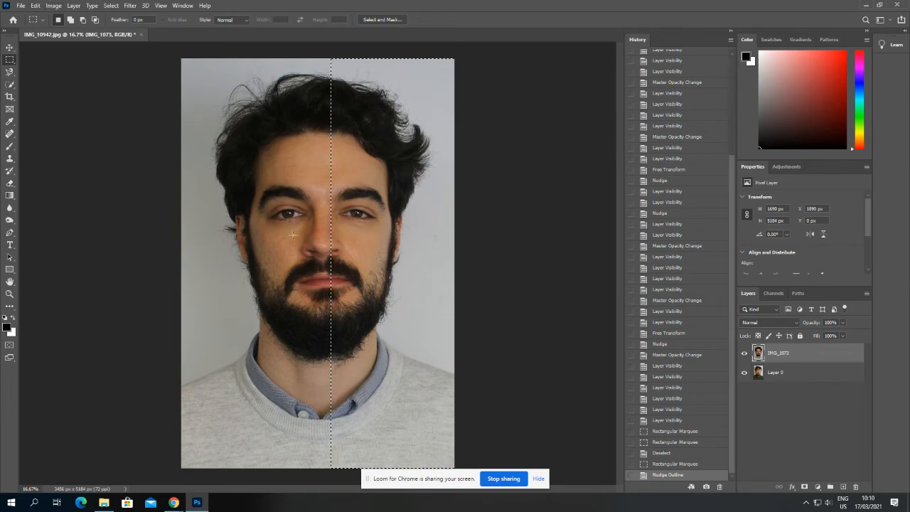
- Cut the selected right half of the portrait out of the IMG_1073 layer
click(35, 6)
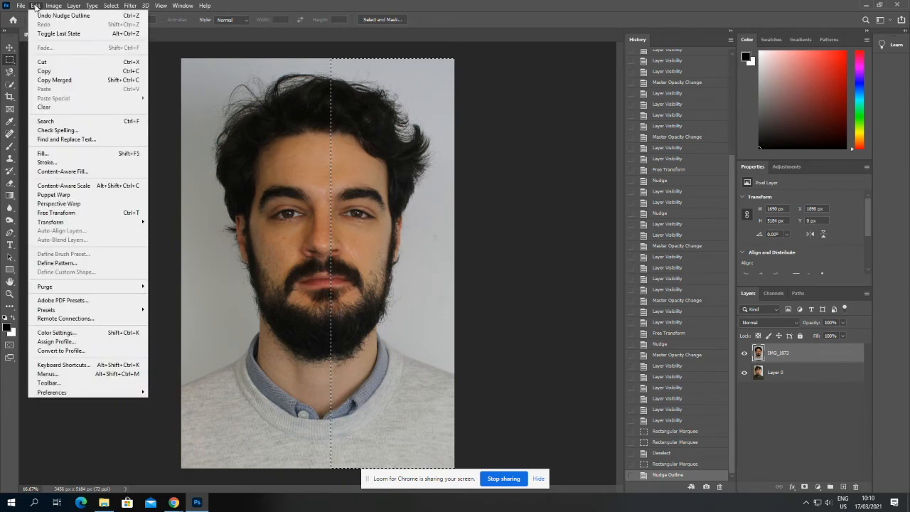
click(35, 6)
click(35, 5)
click(43, 61)
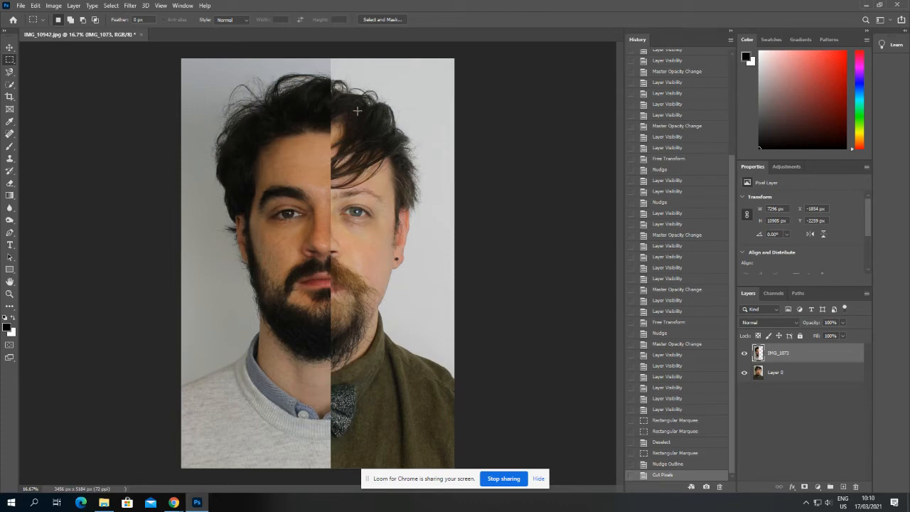
key(ctrl+plus)
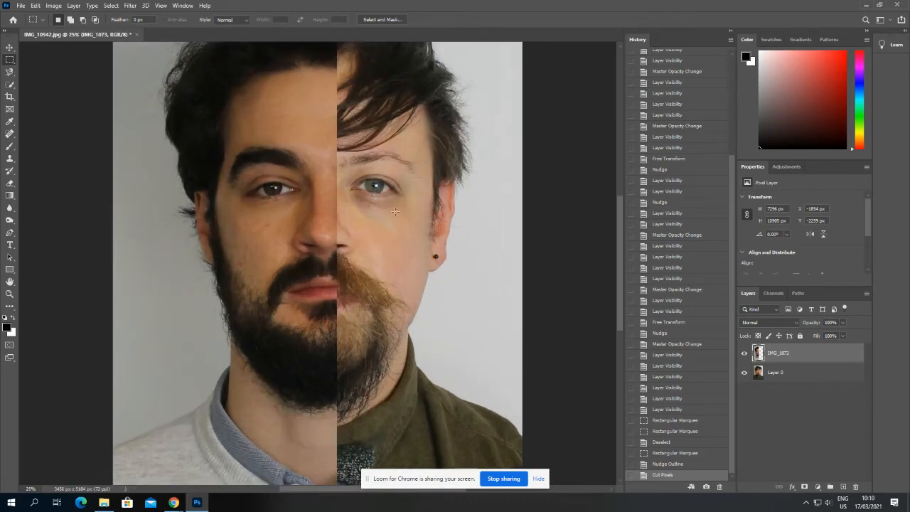
scroll(394, 211, up, 5)
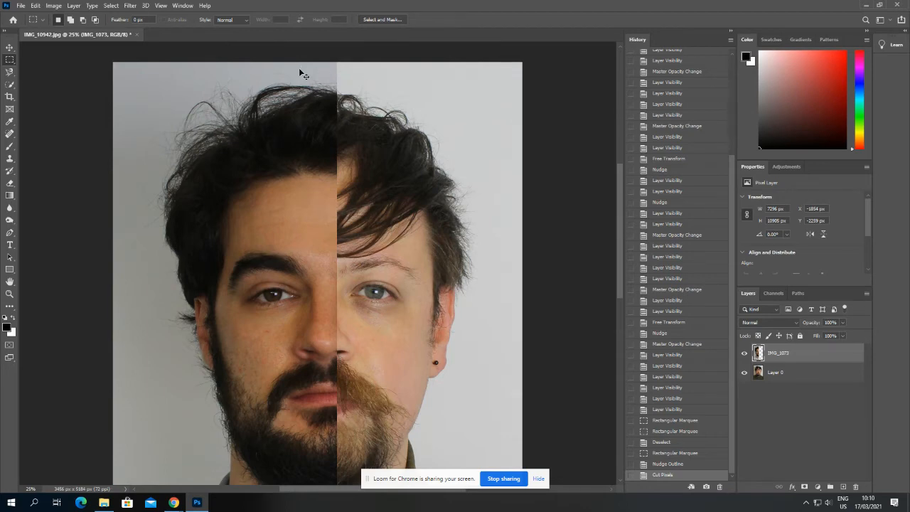
scroll(299, 71, down, 1)
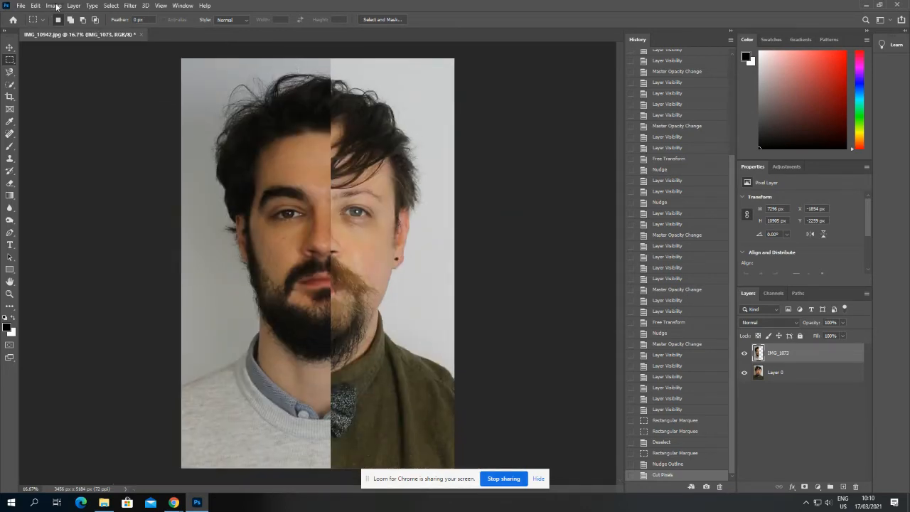
click(56, 6)
mouse_move(67, 30)
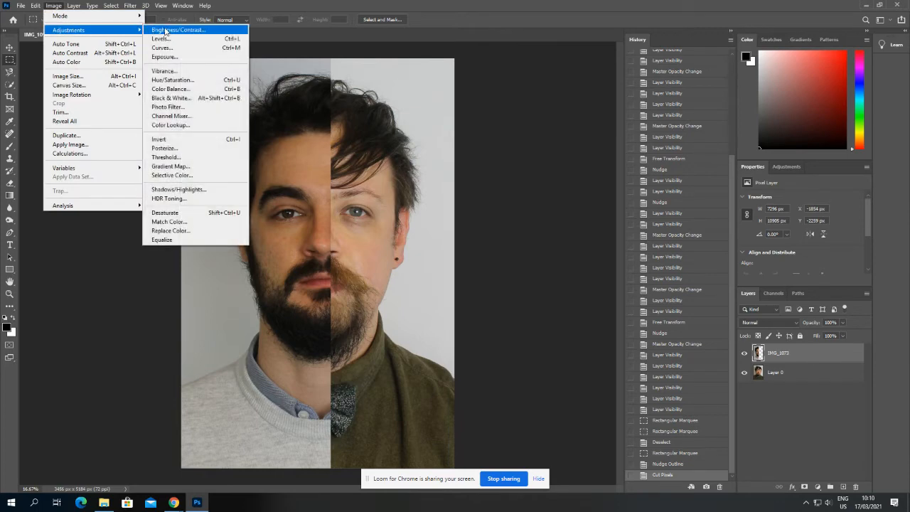
click(167, 31)
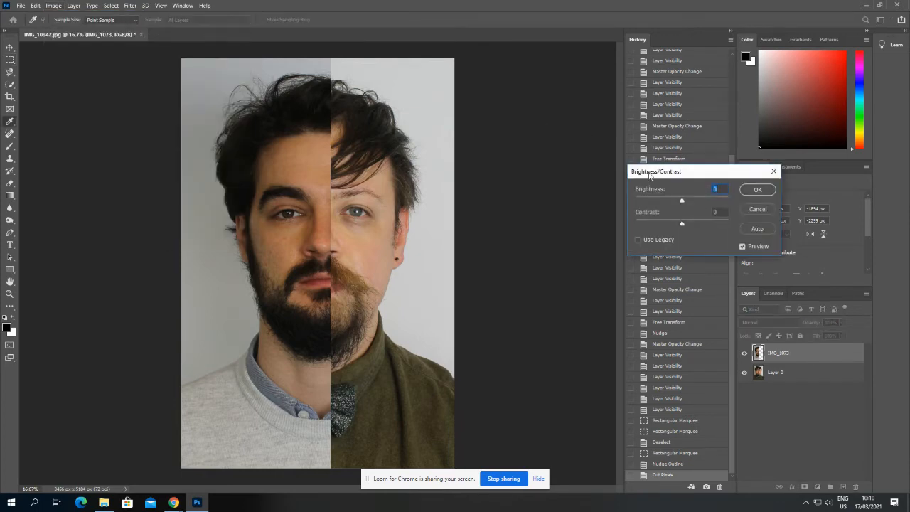
drag(650, 173, 497, 121)
drag(530, 147, 561, 154)
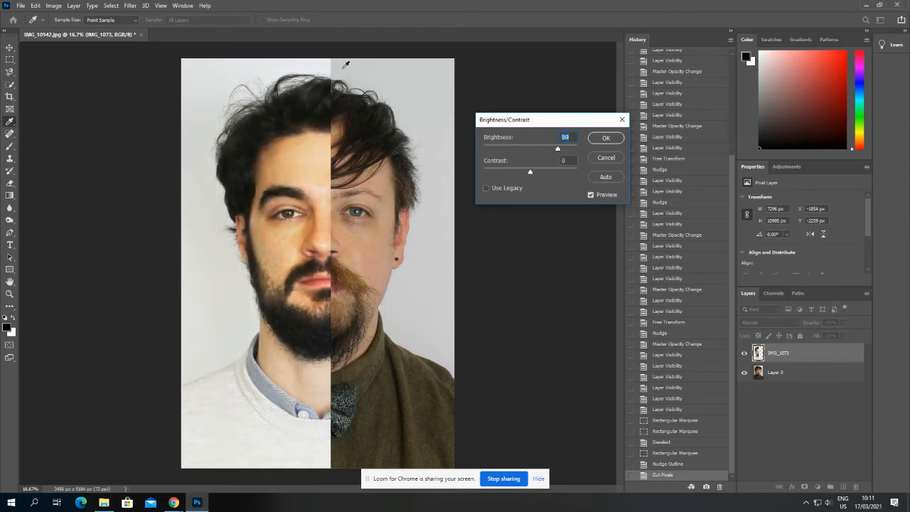
click(606, 158)
- Apply a Brightness/Contrast adjustment to the IMG_1073 layer with brightness 20 and contrast 0 to match the backgrounds
key(m)
key(ctrl+plus)
key(ctrl+plus)
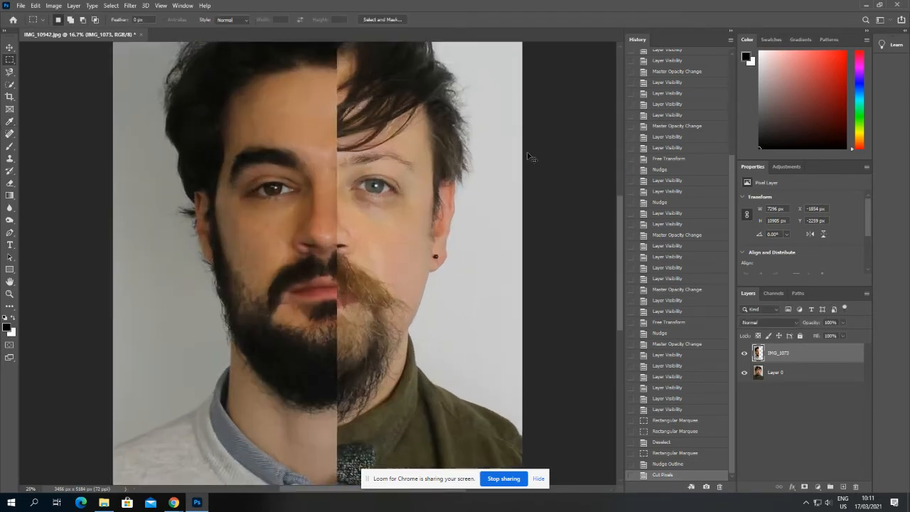
scroll(528, 153, up, 8)
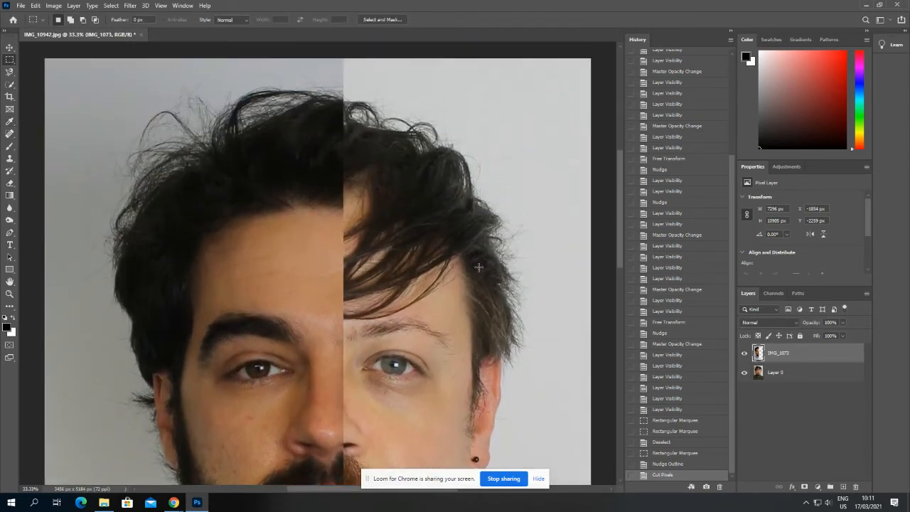
click(54, 6)
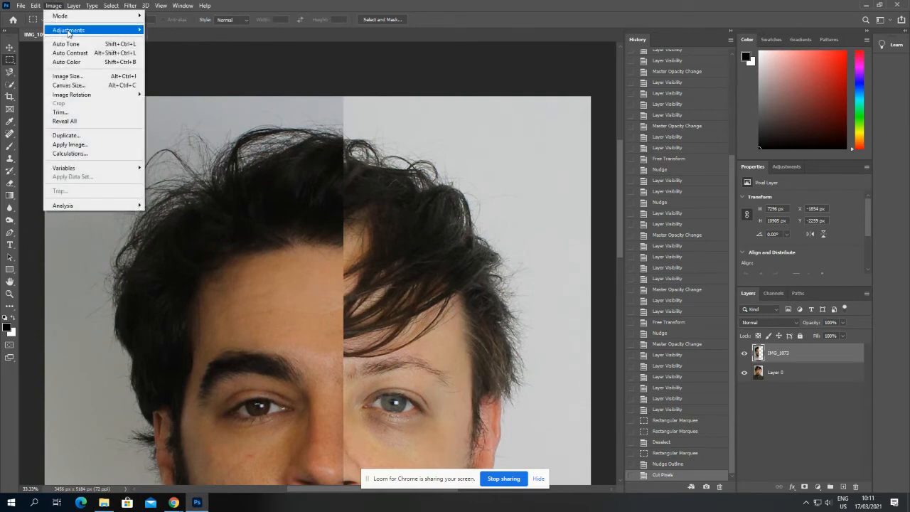
mouse_move(93, 33)
click(167, 30)
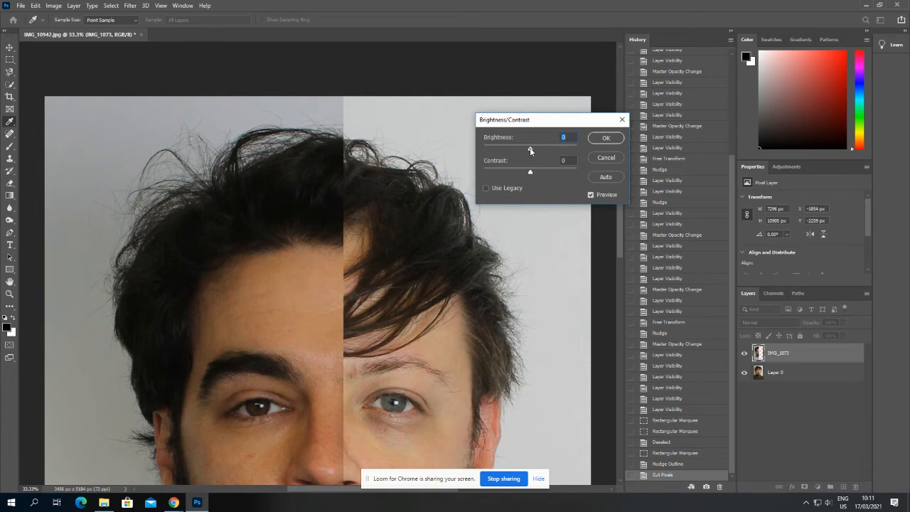
mouse_move(531, 150)
mouse_down()
mouse_move(549, 150)
mouse_move(520, 148)
mouse_move(536, 150)
mouse_up()
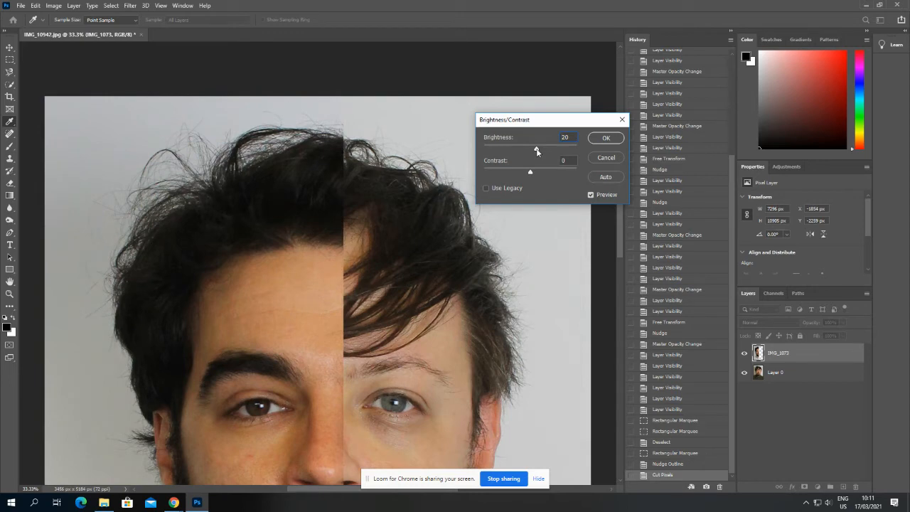
click(604, 138)
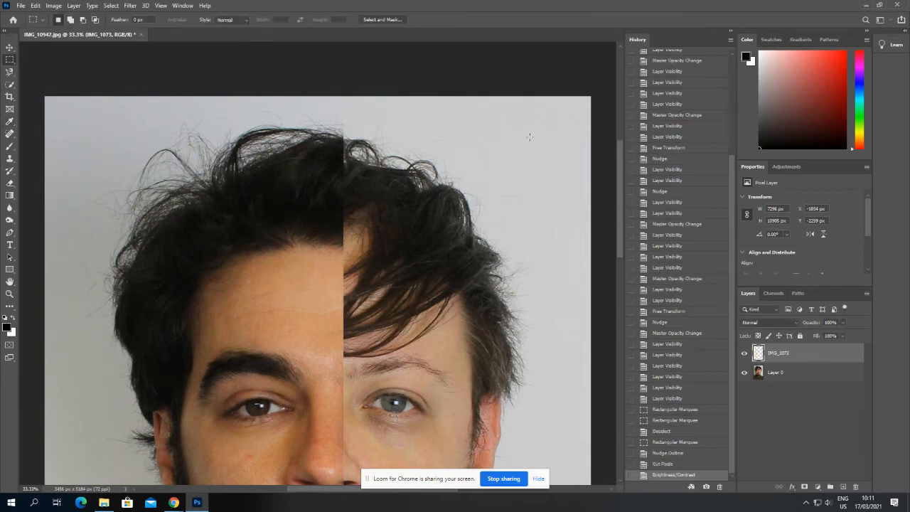
- Hide and show the IMG_1073 layer to compare the split portrait with the full portrait underneath
key(ctrl+minus)
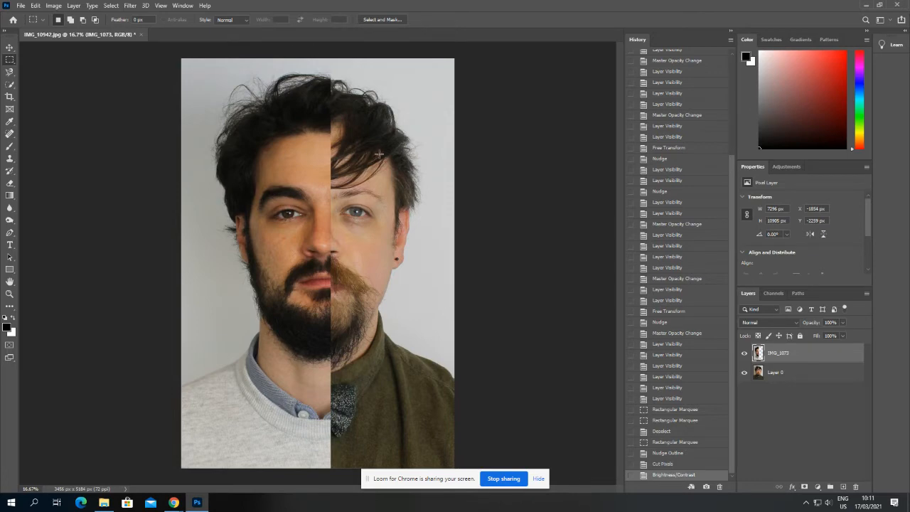
click(746, 354)
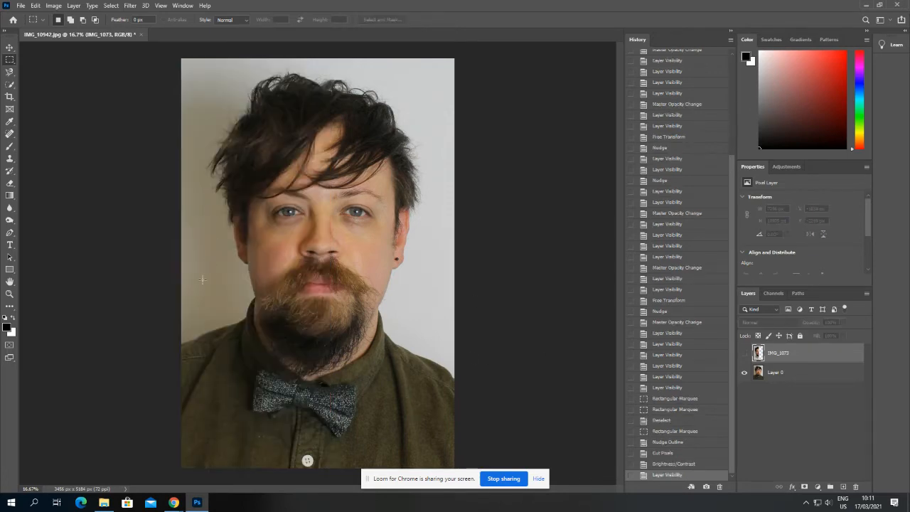
click(745, 353)
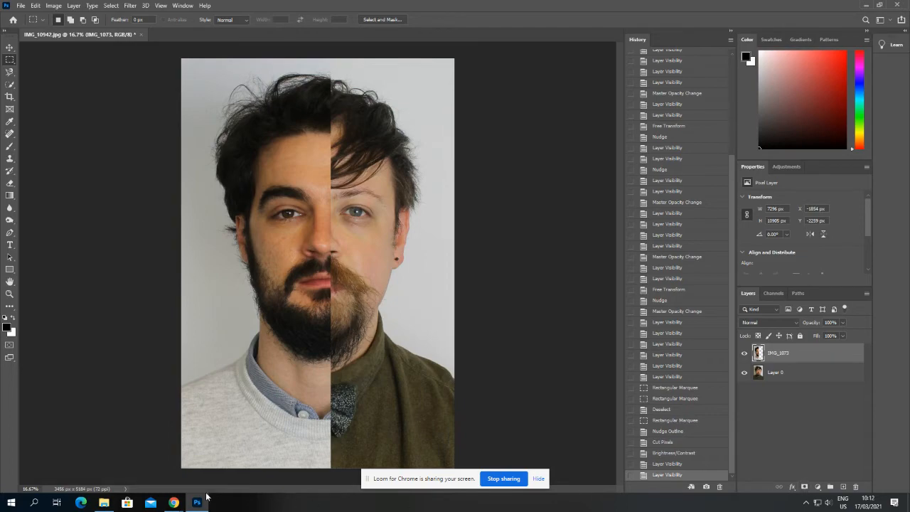
- Switch to the Photopea window in Chrome, examine its Add Raster Mask option, and return to Photoshop
mouse_move(174, 502)
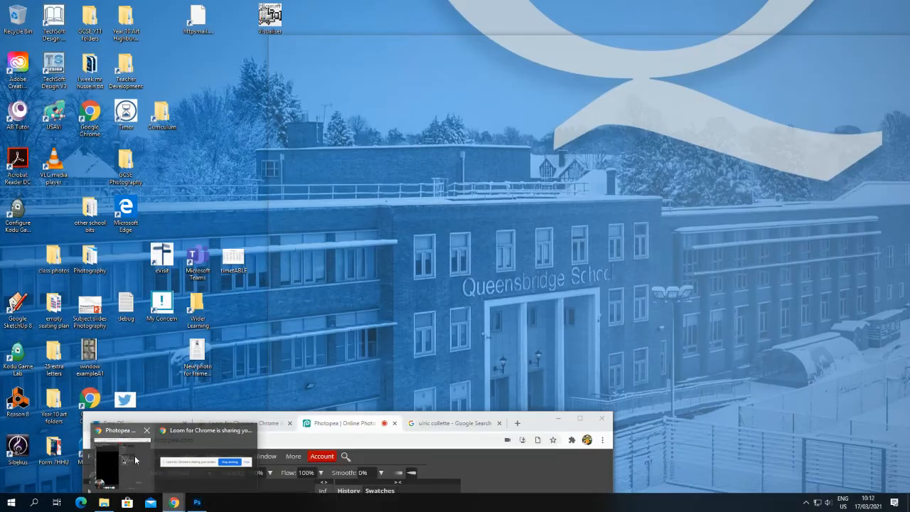
click(135, 460)
drag(538, 421, 823, 11)
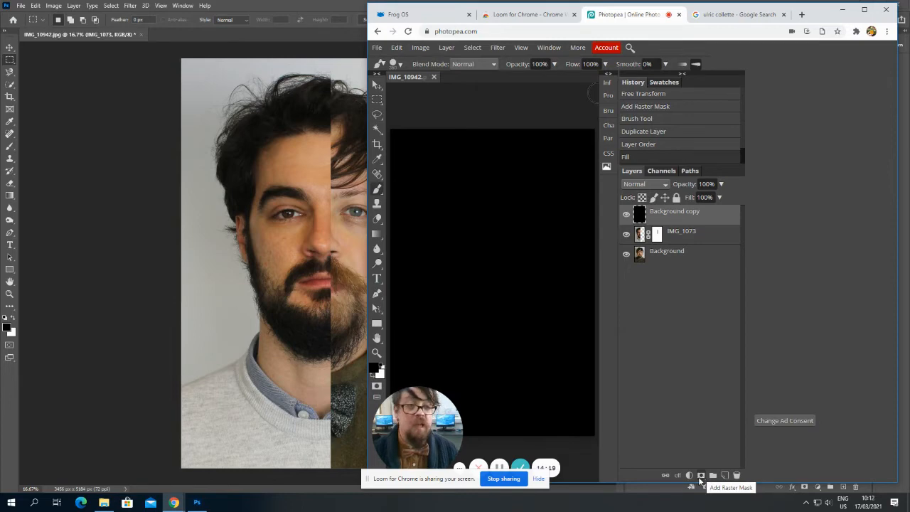
drag(823, 13, 603, 454)
click(571, 342)
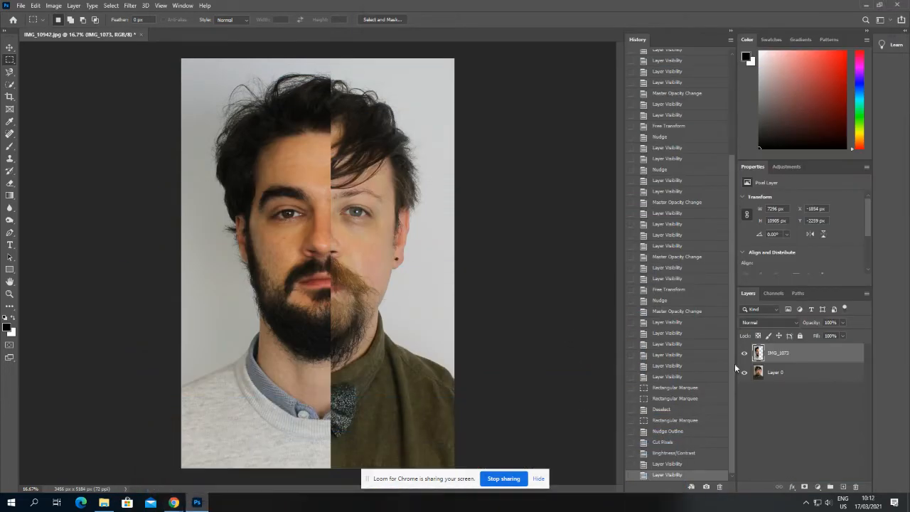
- Add a layer mask to the IMG_1073 layer and make the mask, rather than the image, active for editing
click(805, 487)
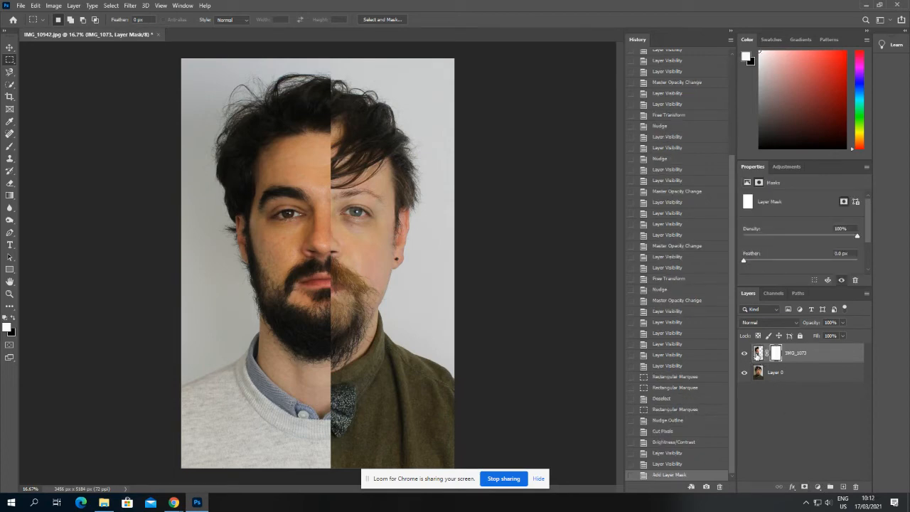
click(760, 353)
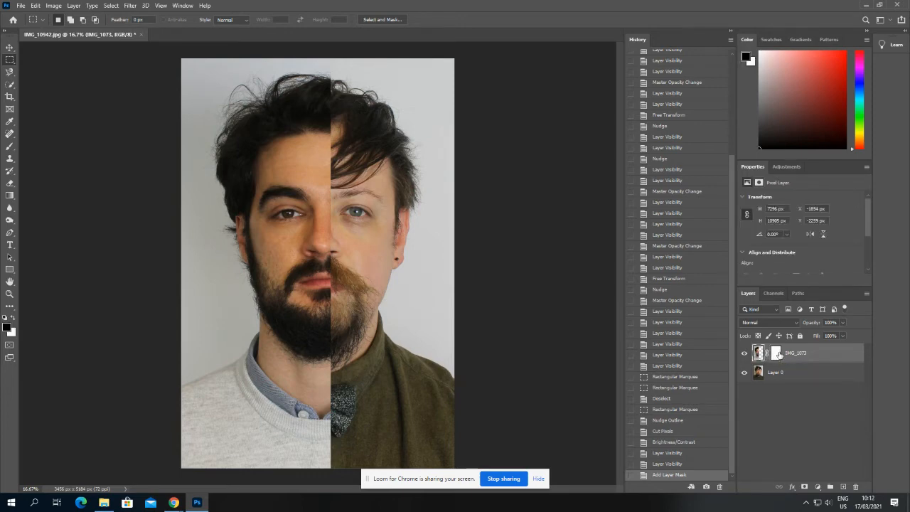
click(777, 353)
click(759, 353)
click(778, 354)
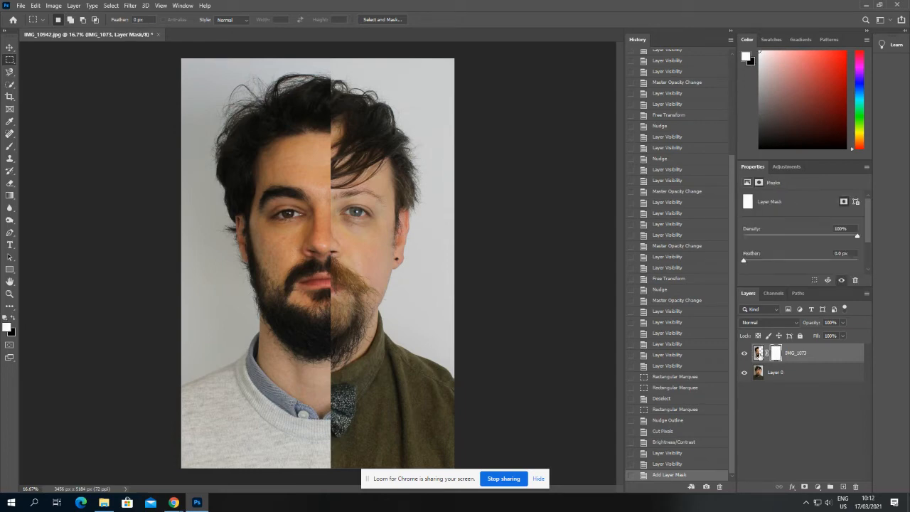
click(759, 353)
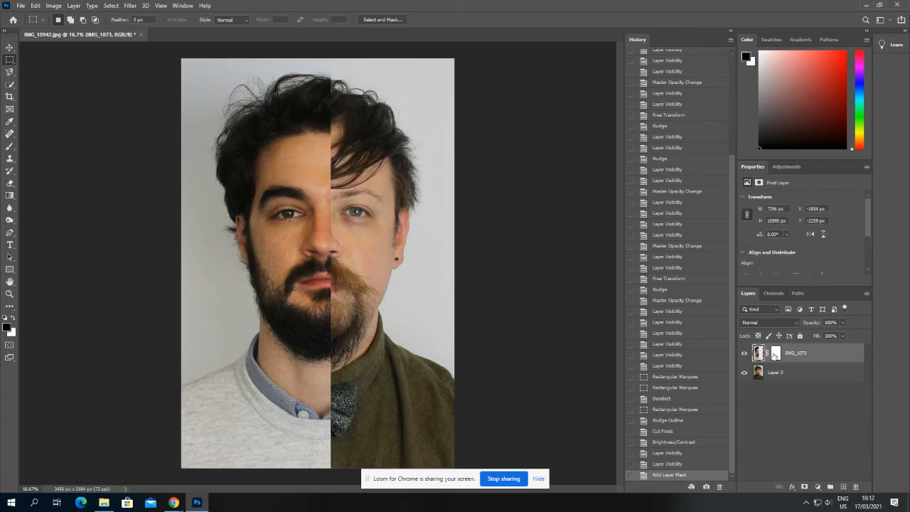
click(777, 353)
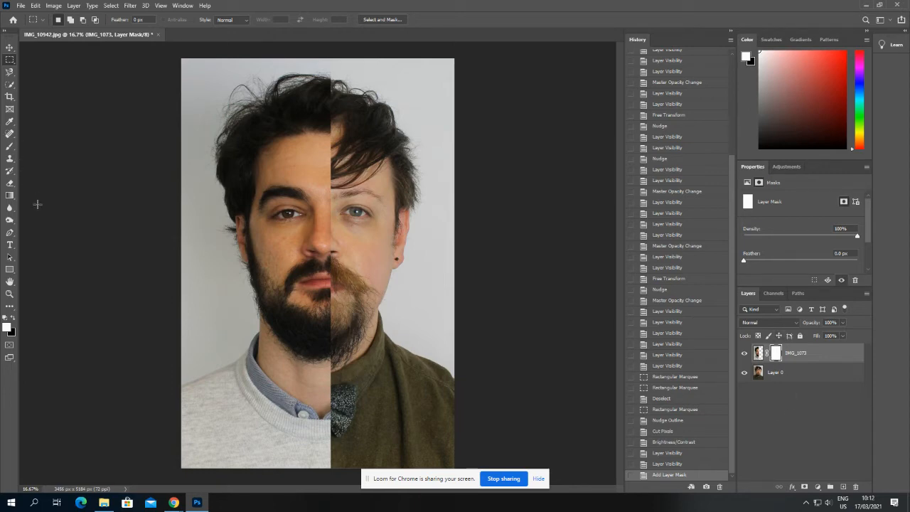
- Choose the Brush tool for painting on the layer mask and enlarge the brush, trying bigger and smaller sizes
click(10, 148)
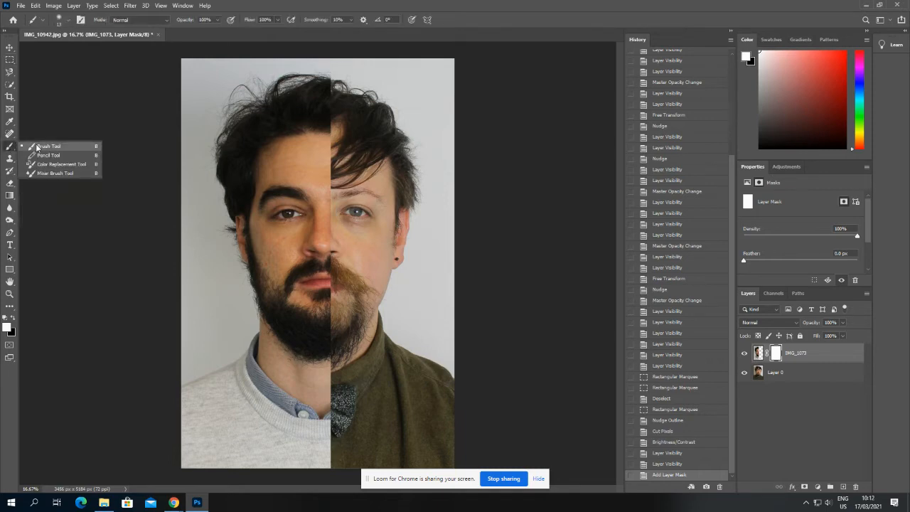
click(39, 147)
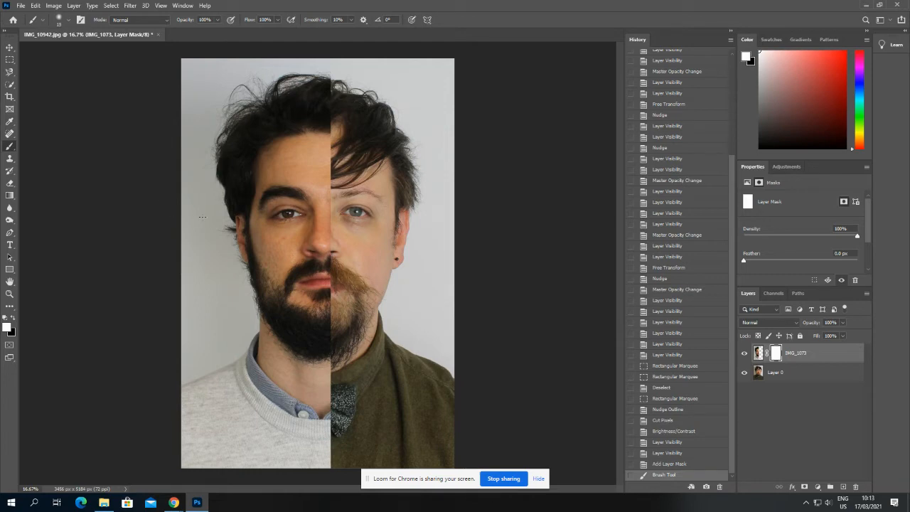
key(])
key(])
key(])
key(])
key(])
key(])
key(])
key(])
key(])
key(])
key(])
key(])
key(])
key(])
key(])
key(])
key(])
key(])
key(])
key(])
key(])
key([)
key([)
key([)
key([)
key([)
key([)
key([)
key([)
key([)
key([)
key([)
key([)
key([)
key([)
key([)
key([)
key([)
- Set the foreground colour to red #f60909 while the IMG_1073 layer mask is active
click(9, 328)
click(358, 190)
click(544, 111)
click(8, 327)
click(446, 118)
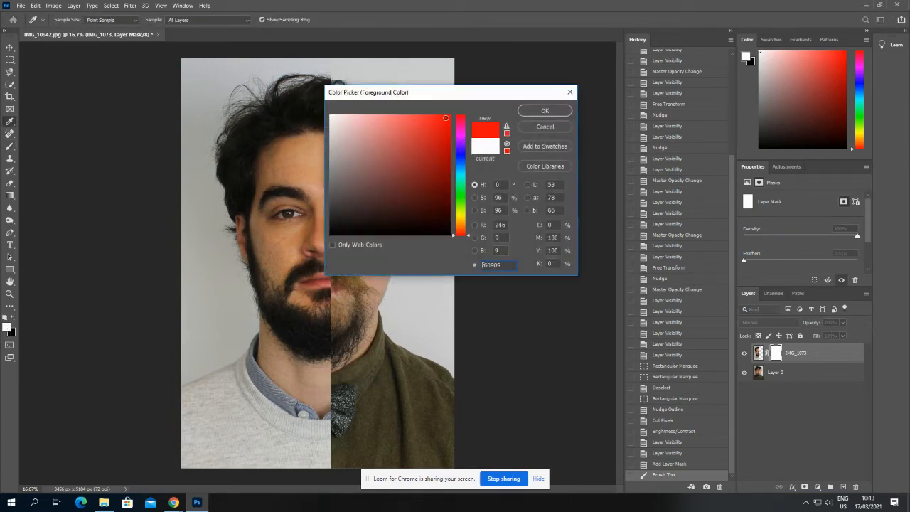
click(545, 111)
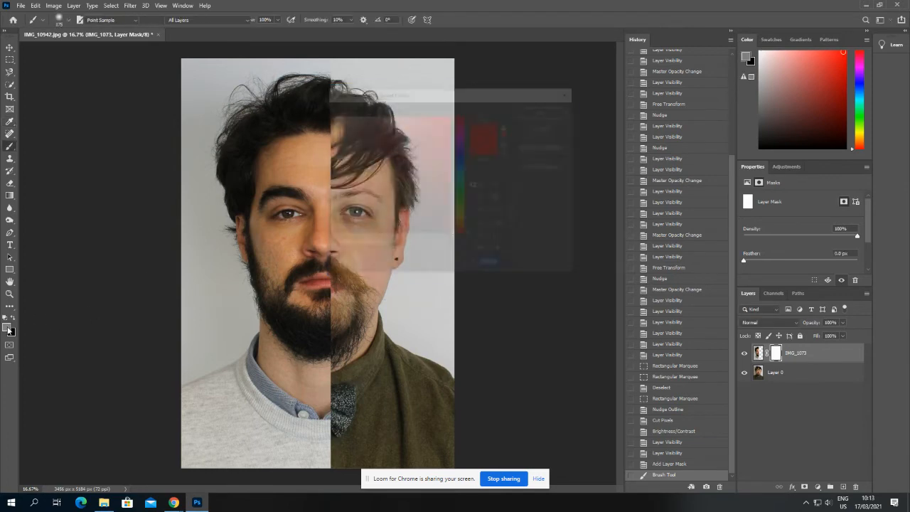
- Set the painting colours to a black foreground and a white background and keep the IMG_1073 layer mask active for editing
click(9, 328)
drag(358, 189, 329, 113)
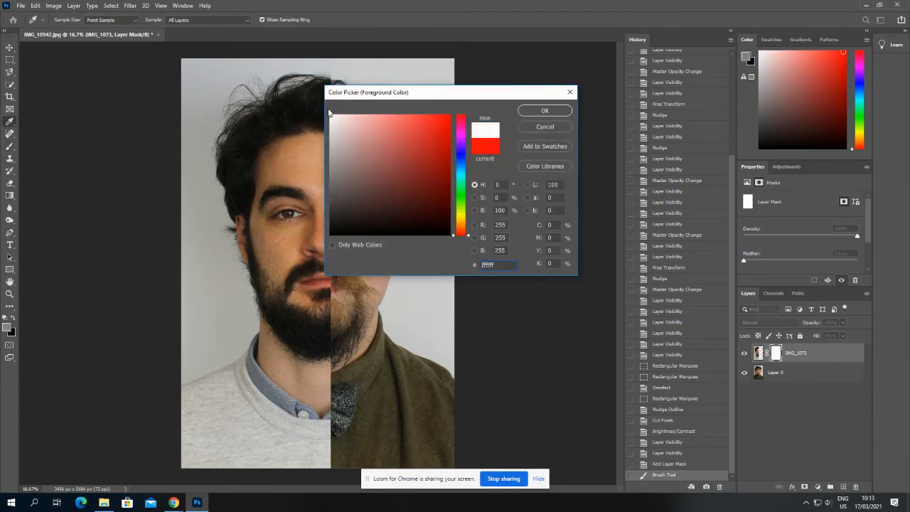
click(546, 111)
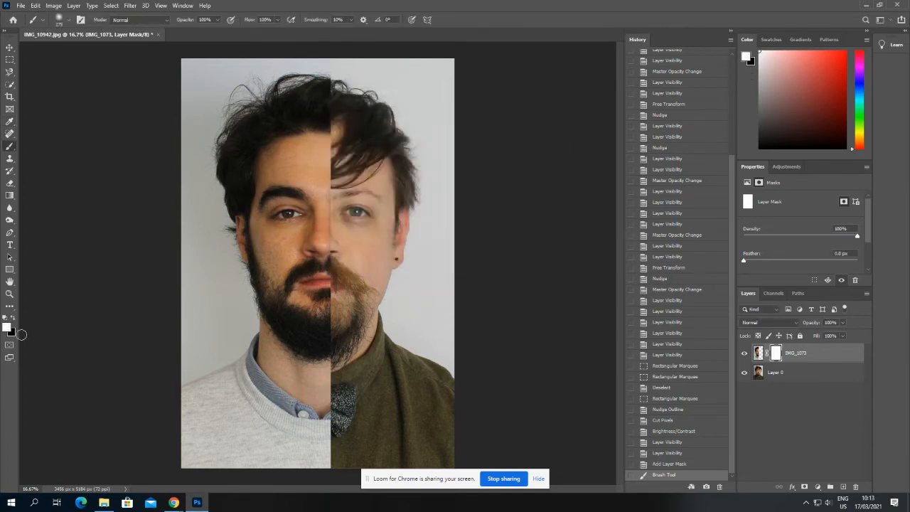
click(10, 331)
drag(392, 215, 450, 235)
click(544, 111)
click(13, 319)
click(758, 353)
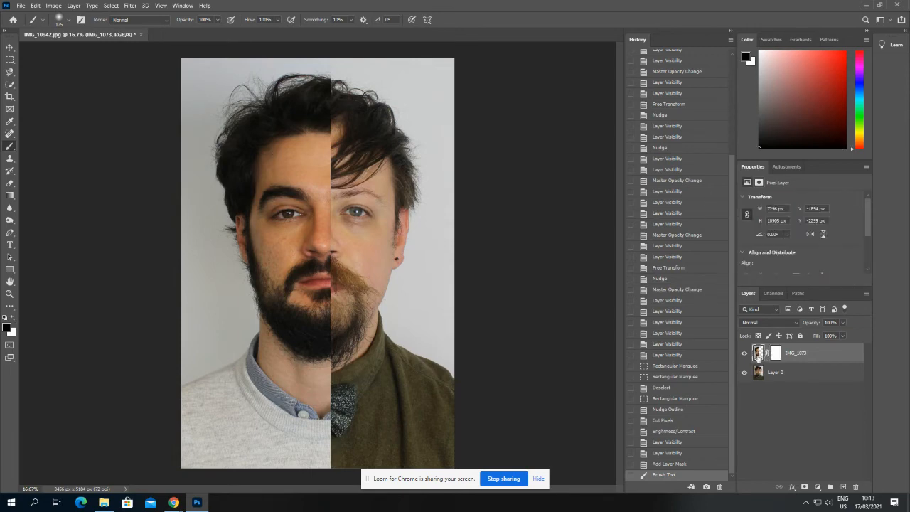
click(777, 354)
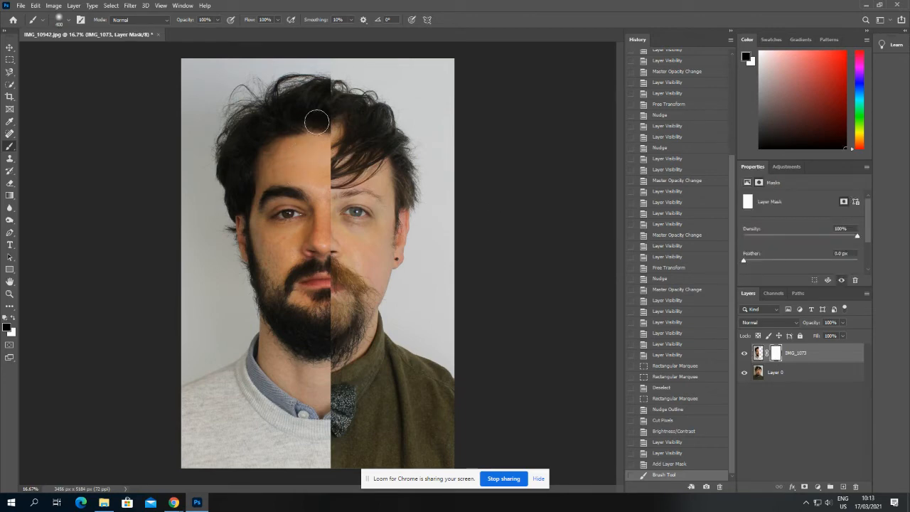
- Paint black on the mask over the forehead, hair and eye, and undo the strokes back to the Add Layer Mask state
mouse_move(324, 141)
mouse_down()
mouse_move(302, 144)
mouse_move(318, 111)
mouse_move(335, 136)
mouse_move(326, 192)
mouse_move(341, 221)
mouse_move(306, 207)
mouse_move(272, 223)
mouse_move(295, 215)
mouse_move(281, 200)
mouse_move(314, 181)
mouse_move(322, 159)
mouse_move(272, 176)
mouse_move(304, 183)
mouse_up()
key(bracketleft)
key(bracketleft)
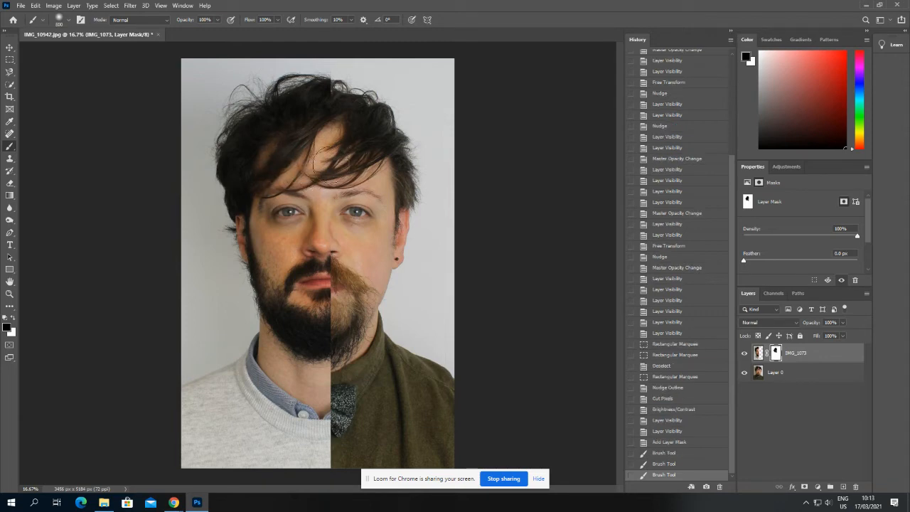
mouse_move(313, 89)
mouse_down()
mouse_move(330, 176)
mouse_move(322, 205)
mouse_move(335, 204)
mouse_move(327, 220)
mouse_move(278, 212)
mouse_move(313, 212)
mouse_up()
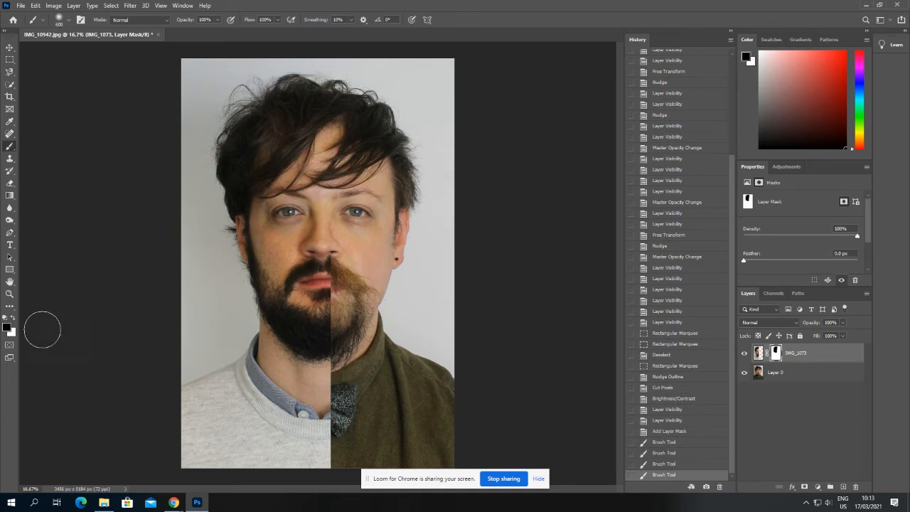
click(671, 434)
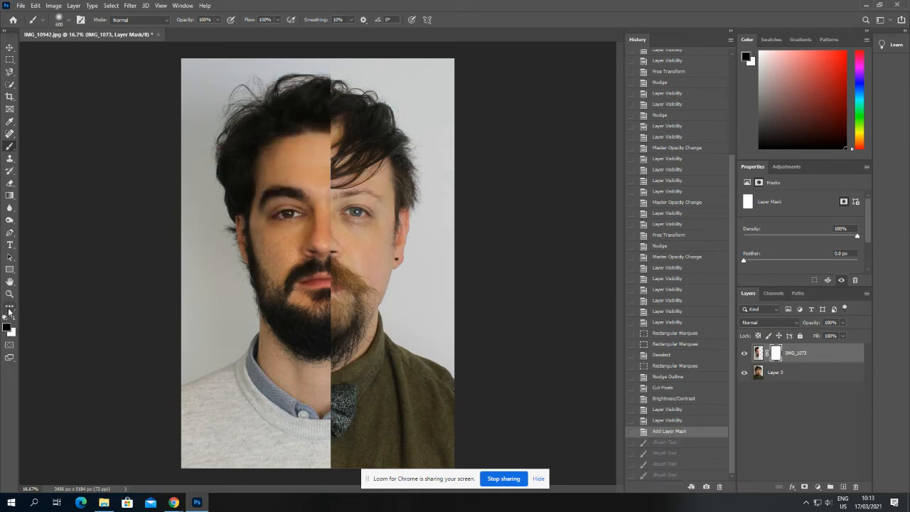
- Paint black on the mask from the forehead down to the mouth, and paint the area back with white
mouse_move(328, 114)
mouse_down()
mouse_move(281, 160)
mouse_move(285, 221)
mouse_move(339, 279)
mouse_move(295, 283)
mouse_up()
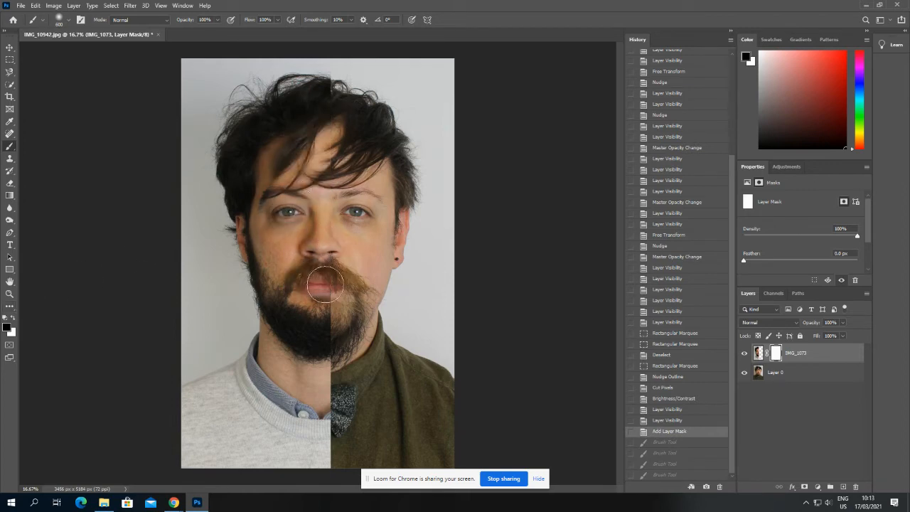
click(13, 319)
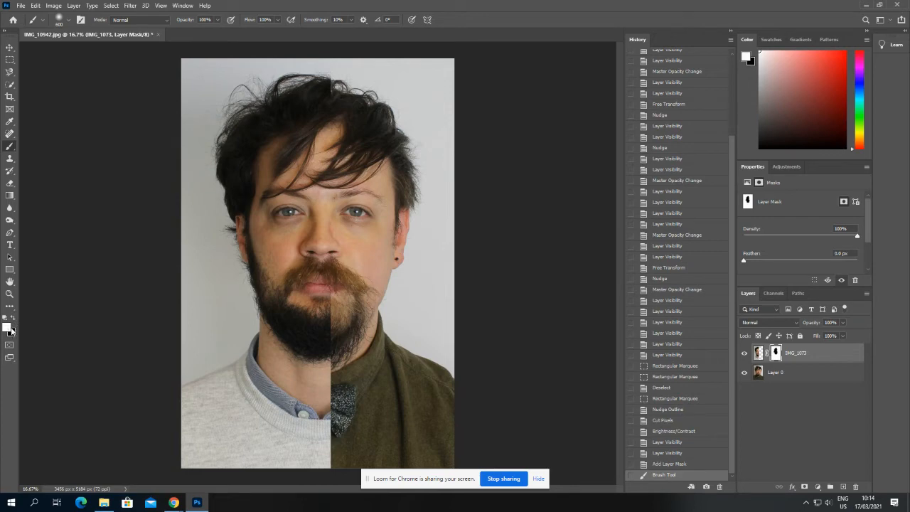
mouse_move(307, 140)
mouse_down()
mouse_move(255, 180)
mouse_move(250, 198)
mouse_move(261, 229)
mouse_move(289, 222)
mouse_move(301, 267)
mouse_move(324, 284)
mouse_move(334, 188)
mouse_move(306, 236)
mouse_move(341, 166)
mouse_move(318, 128)
mouse_move(331, 87)
mouse_move(345, 137)
mouse_move(303, 212)
mouse_move(291, 279)
mouse_move(288, 199)
mouse_move(297, 270)
mouse_up()
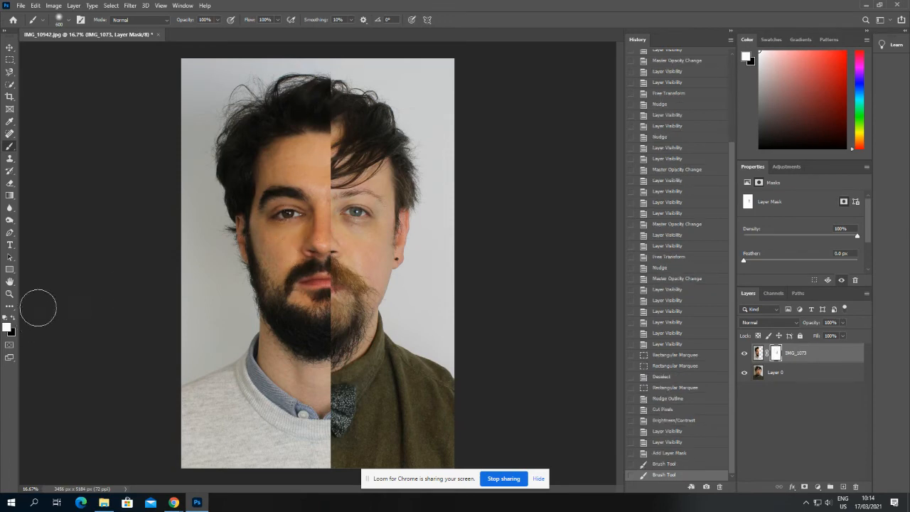
- Paint black on the mask across the eye, nose and forehead, and switch to white to restore the upper face
click(15, 318)
mouse_move(308, 204)
mouse_down()
mouse_move(320, 192)
mouse_move(288, 177)
mouse_move(306, 224)
mouse_move(299, 220)
mouse_up()
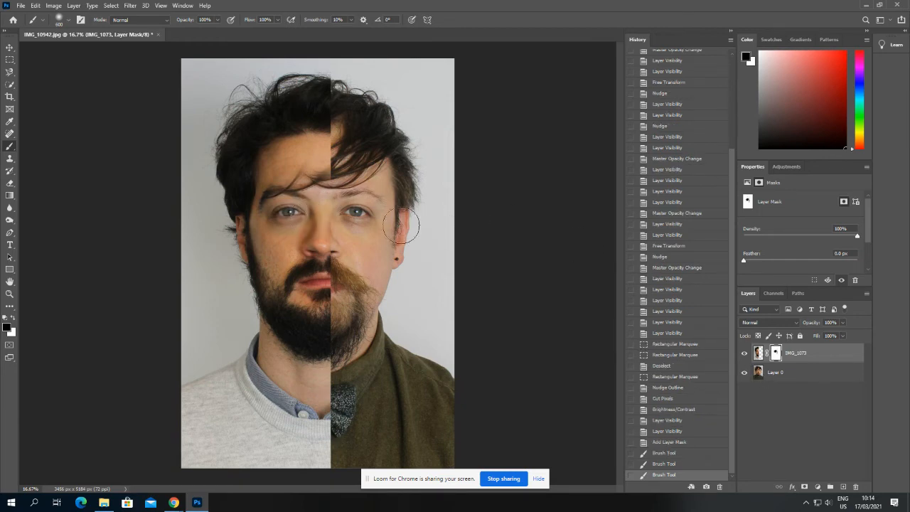
mouse_move(329, 250)
mouse_down()
mouse_move(345, 292)
mouse_move(333, 204)
mouse_move(277, 179)
mouse_up()
key(x)
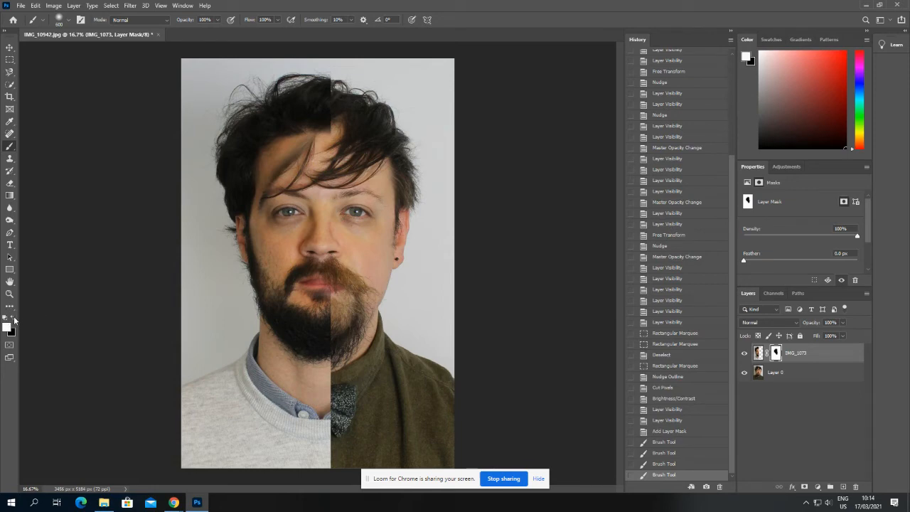
mouse_move(327, 157)
mouse_down()
mouse_move(366, 149)
mouse_move(315, 151)
mouse_move(264, 181)
mouse_move(273, 233)
mouse_move(296, 221)
mouse_move(310, 286)
mouse_move(340, 270)
mouse_move(325, 313)
mouse_up()
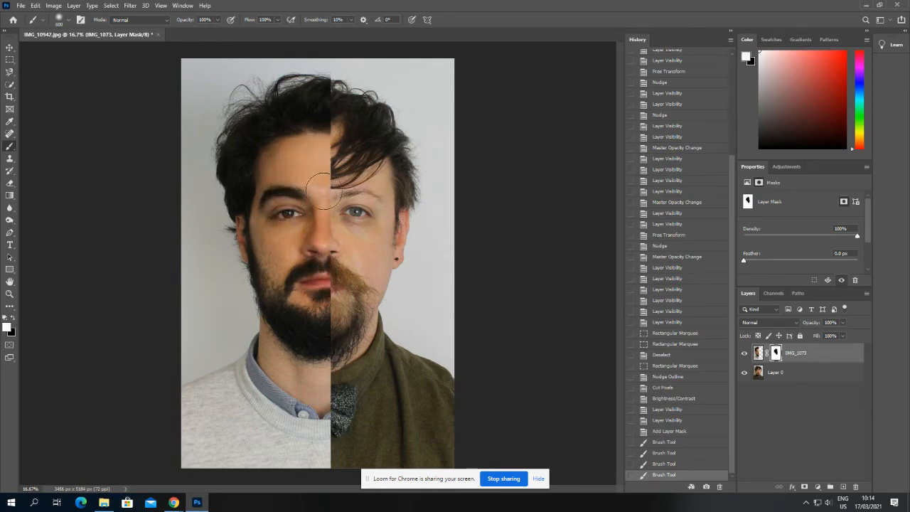
drag(319, 149, 315, 199)
- Reduce the brush size to 175 px and keep the Brush tool active for painting on the mask
key(ctrl+plus)
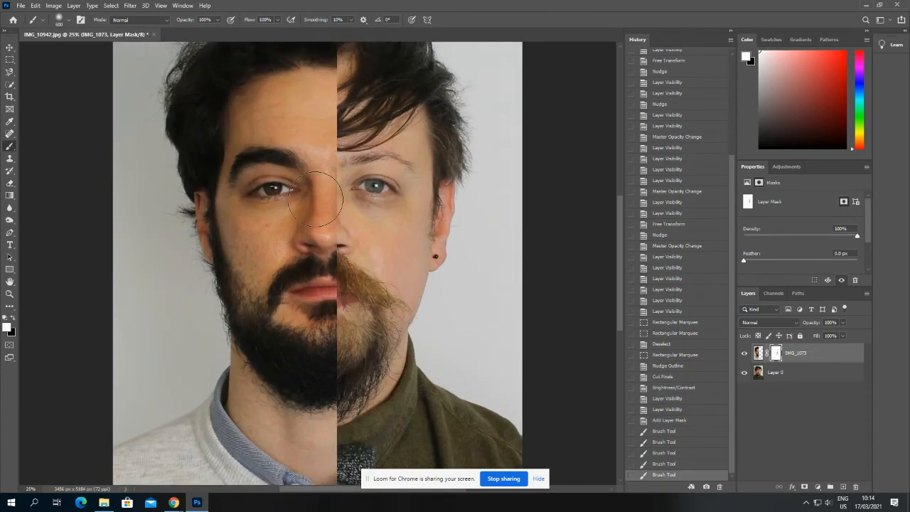
scroll(307, 225, up, 3)
scroll(307, 226, up, 1)
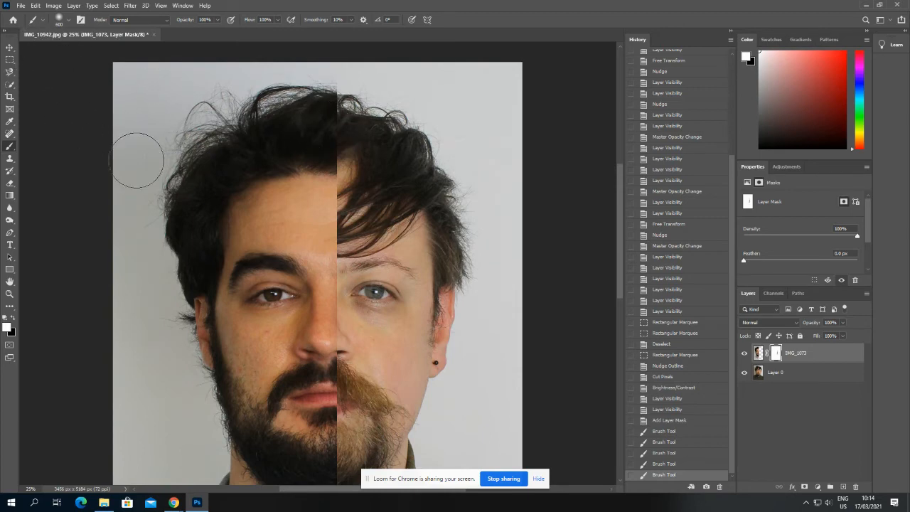
key(bracketleft)
key(bracketleft)
key(bracketleft)
key(bracketleft)
key(bracketleft)
key(bracketleft)
click(9, 59)
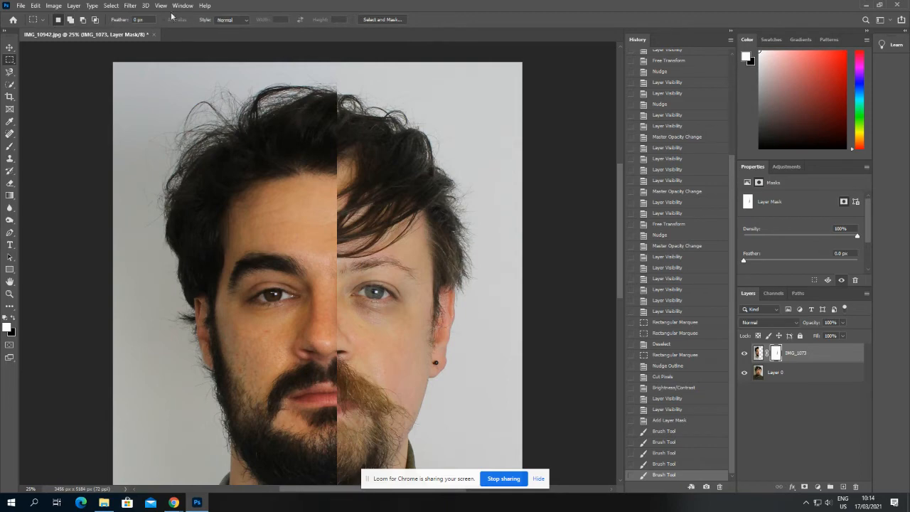
click(9, 96)
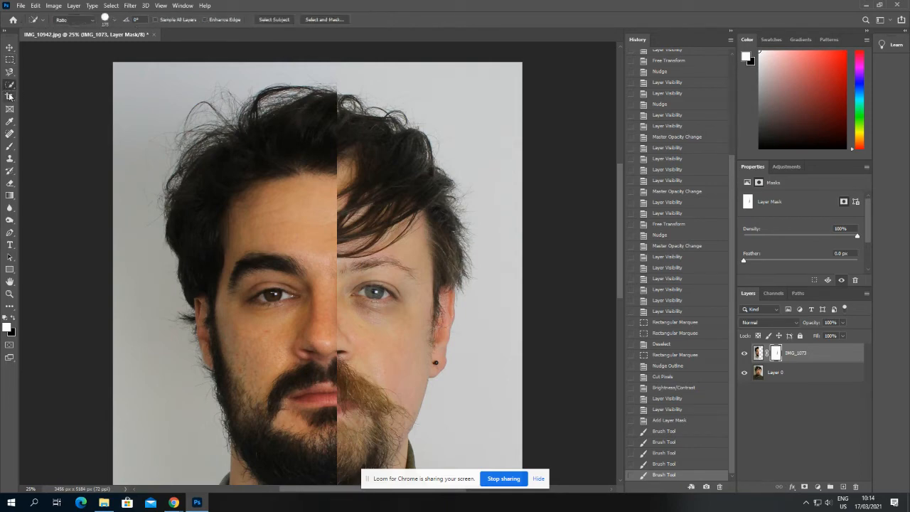
click(9, 121)
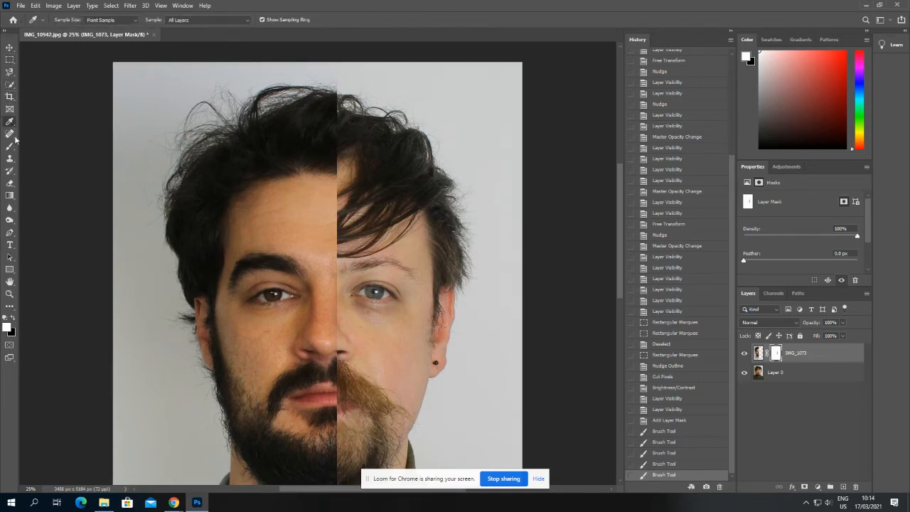
click(9, 146)
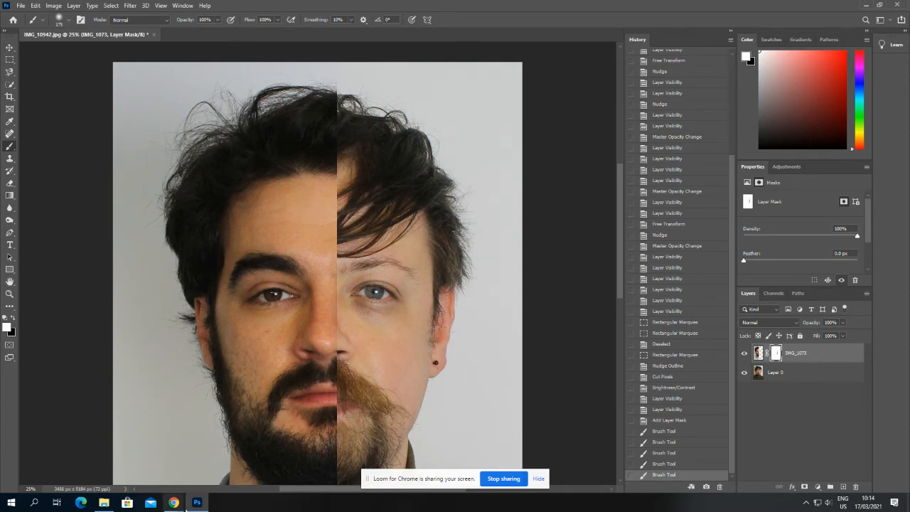
- Switch to the Photopea window in Chrome, examine its brush options, and return to Photoshop
mouse_move(173, 503)
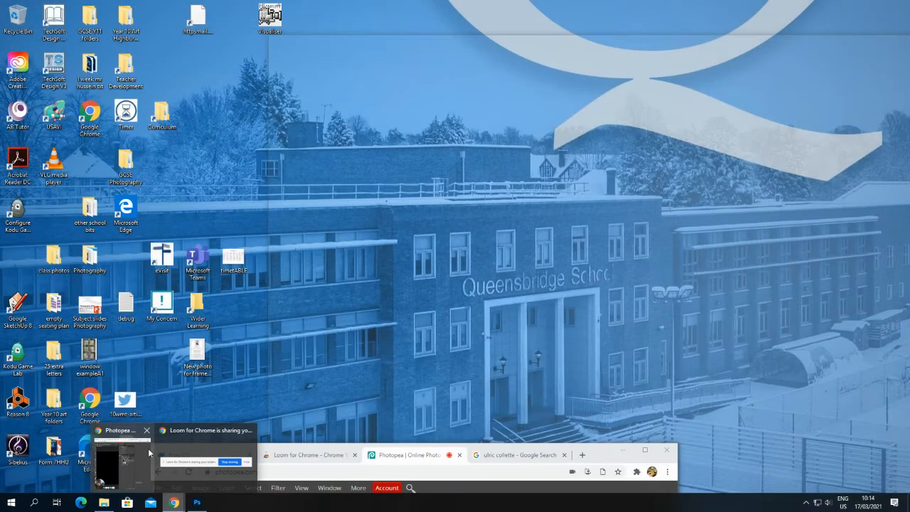
click(153, 455)
drag(575, 441, 609, 47)
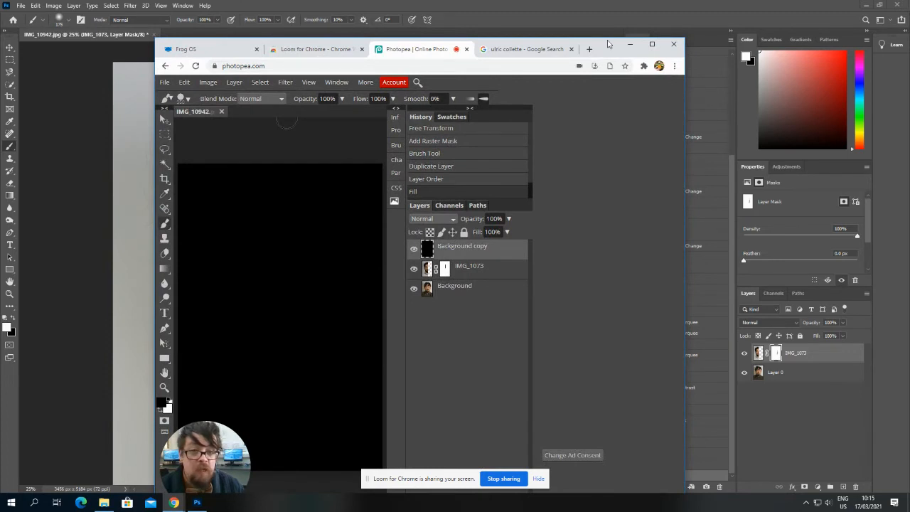
drag(609, 50, 542, 480)
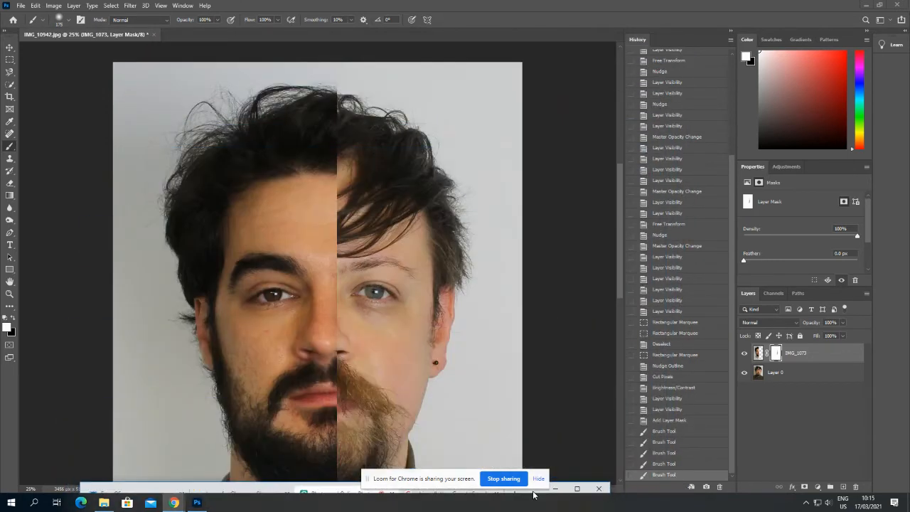
click(579, 280)
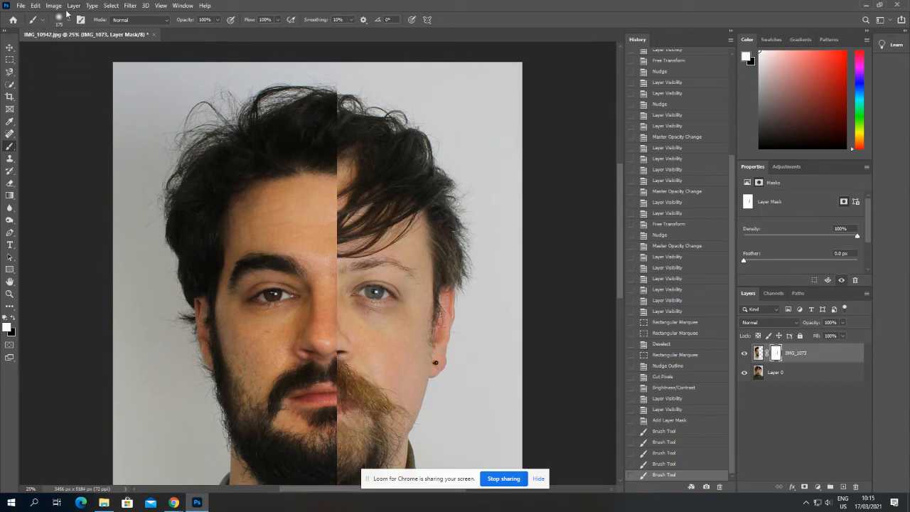
- Examine the Brush tool's presets and its size and hardness settings
click(42, 20)
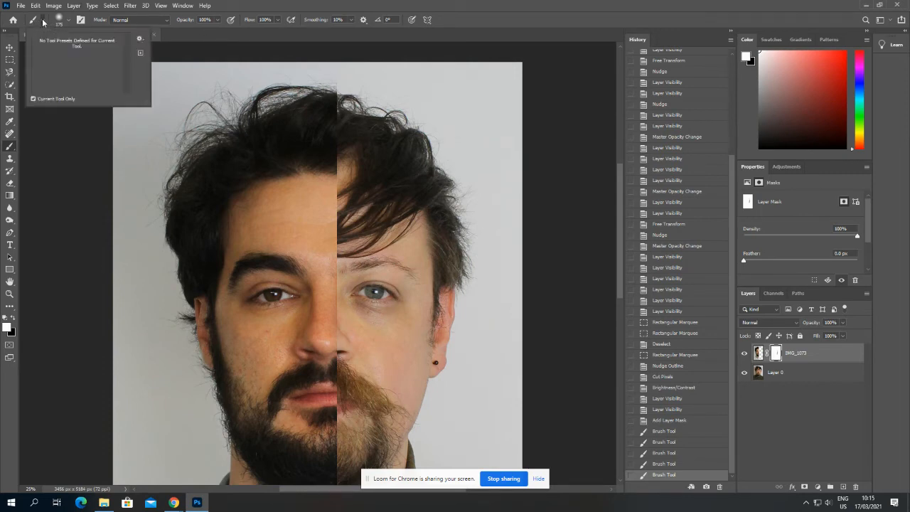
click(43, 21)
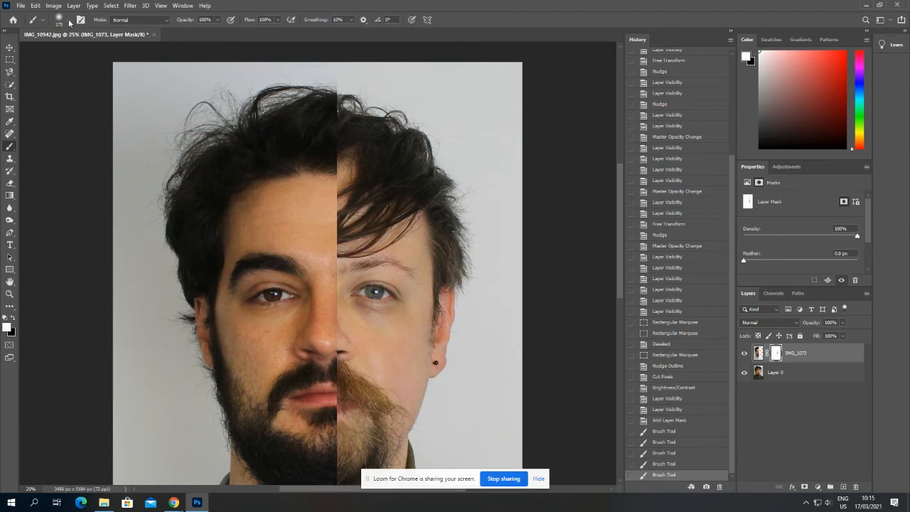
click(70, 23)
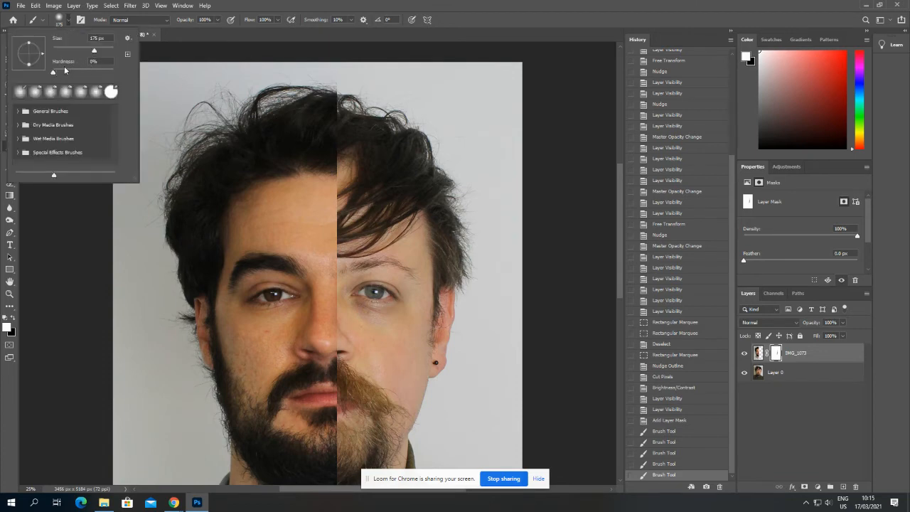
click(76, 219)
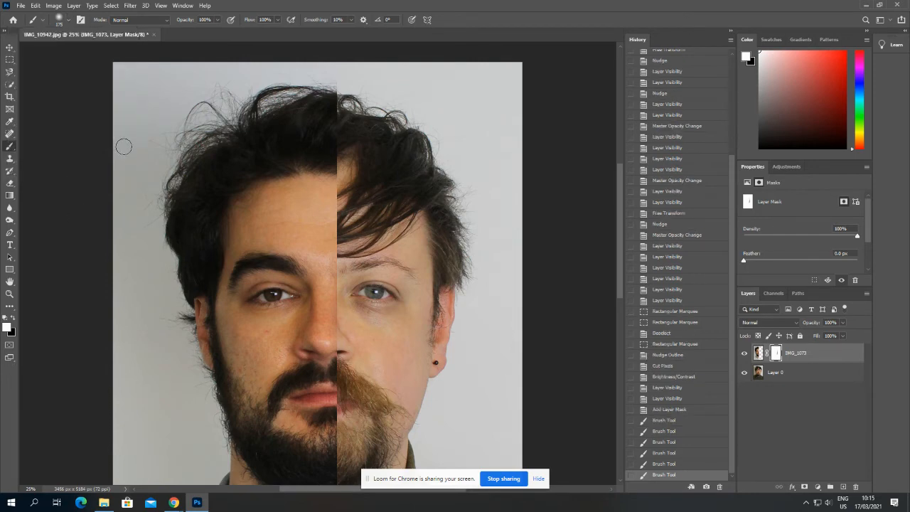
- Try bigger and smaller brush sizes and settle on 250 px
key(bracketright)
key(bracketright)
key(bracketright)
key(bracketright)
key(bracketright)
key(bracketright)
key(bracketright)
key(bracketright)
key(bracketright)
key(bracketright)
key(bracketleft)
key(bracketleft)
key(bracketleft)
key(bracketleft)
key(bracketleft)
key(bracketleft)
key(bracketleft)
key(bracketleft)
- Set the brush hardness to 100% and paint hard-edged black strokes on the mask over the forehead and nose bridge
click(67, 22)
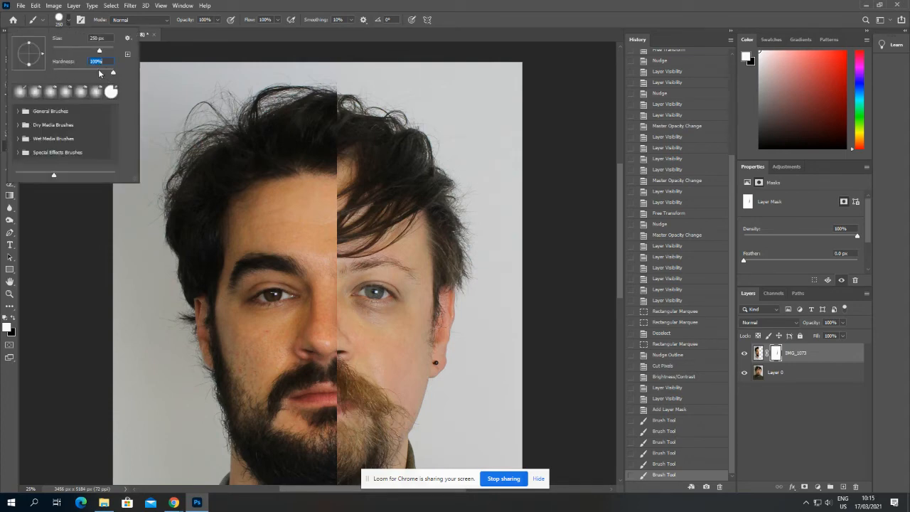
click(163, 57)
mouse_move(326, 163)
mouse_down()
mouse_move(324, 191)
mouse_move(340, 214)
mouse_up()
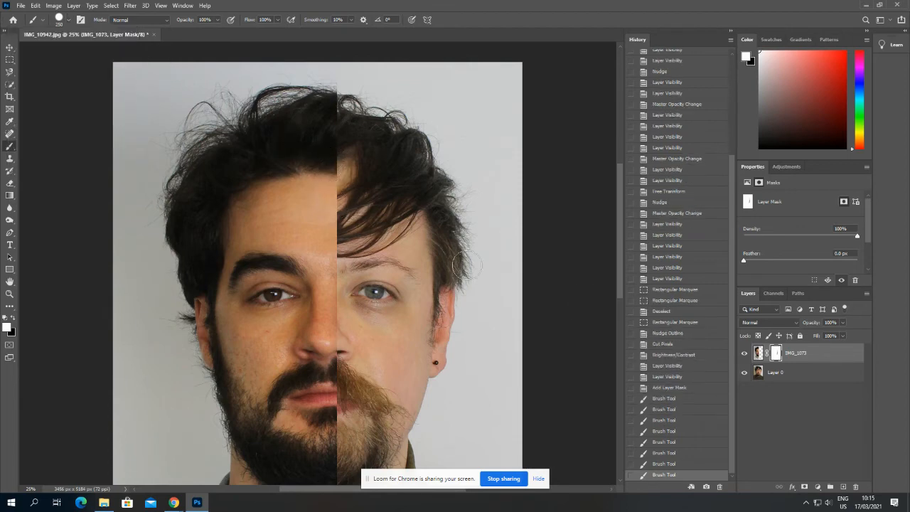
click(12, 318)
mouse_move(326, 185)
mouse_down()
mouse_move(318, 233)
mouse_move(334, 174)
mouse_move(304, 210)
mouse_move(321, 263)
mouse_move(301, 229)
mouse_move(341, 262)
mouse_move(325, 308)
mouse_move(336, 287)
mouse_move(299, 214)
mouse_move(278, 226)
mouse_move(303, 227)
mouse_move(308, 243)
mouse_move(307, 202)
mouse_up()
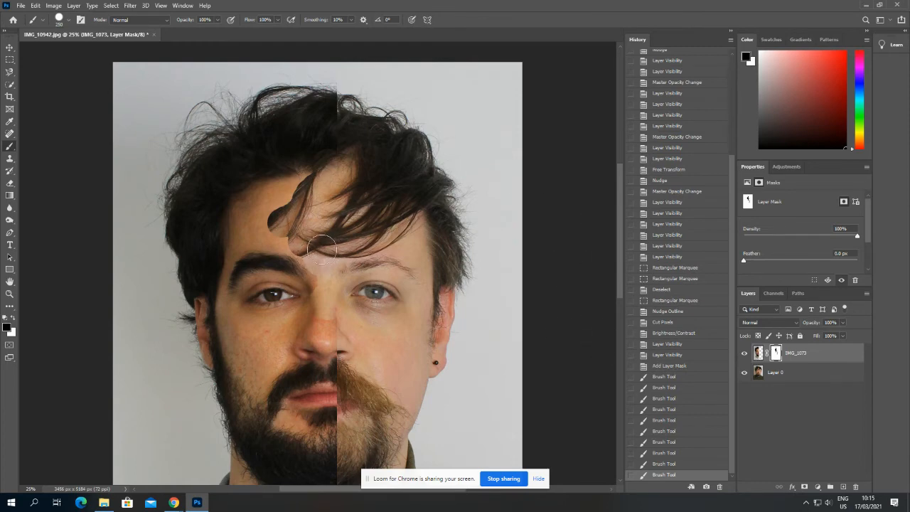
- Paint soft black strokes over the forehead at 0% brush hardness, and undo all mask painting back to the Add Layer Mask state
click(69, 21)
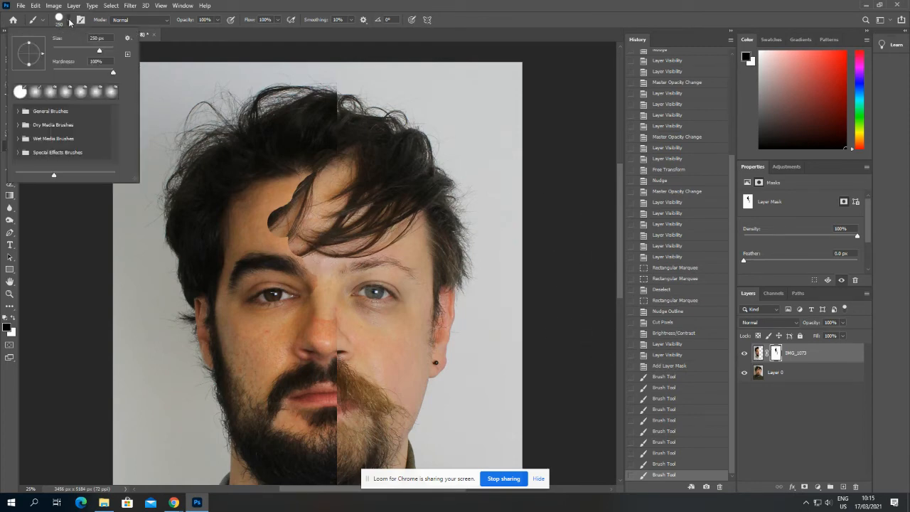
drag(107, 71, 41, 69)
click(182, 61)
mouse_move(308, 178)
mouse_down()
mouse_move(288, 189)
mouse_move(293, 200)
mouse_move(280, 203)
mouse_move(274, 226)
mouse_move(317, 283)
mouse_move(326, 333)
mouse_move(336, 313)
mouse_move(338, 358)
mouse_move(263, 185)
mouse_up()
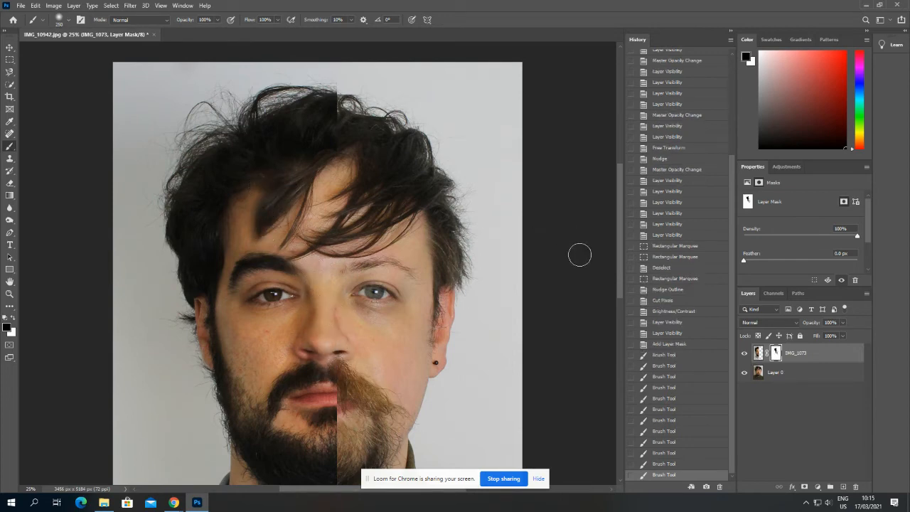
click(667, 344)
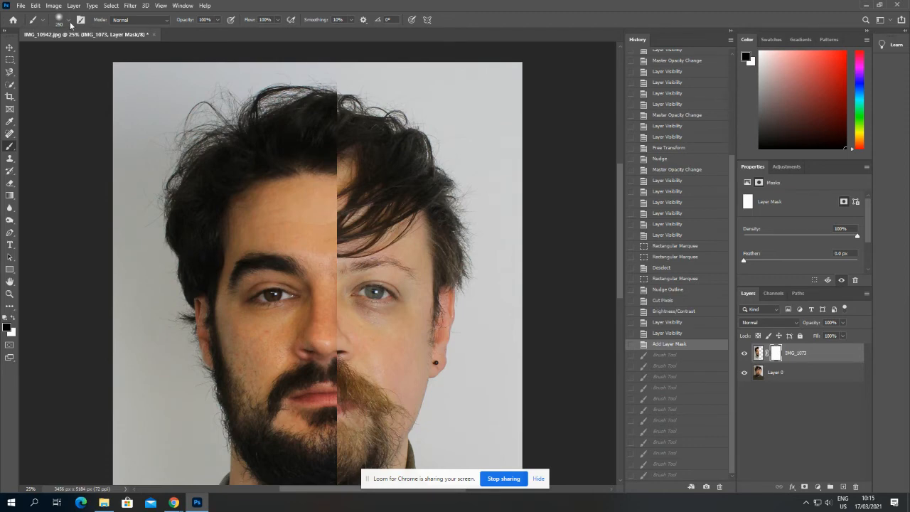
- Check the brush's size and hardness settings, and bring the Photopea browser window fully into view
click(69, 21)
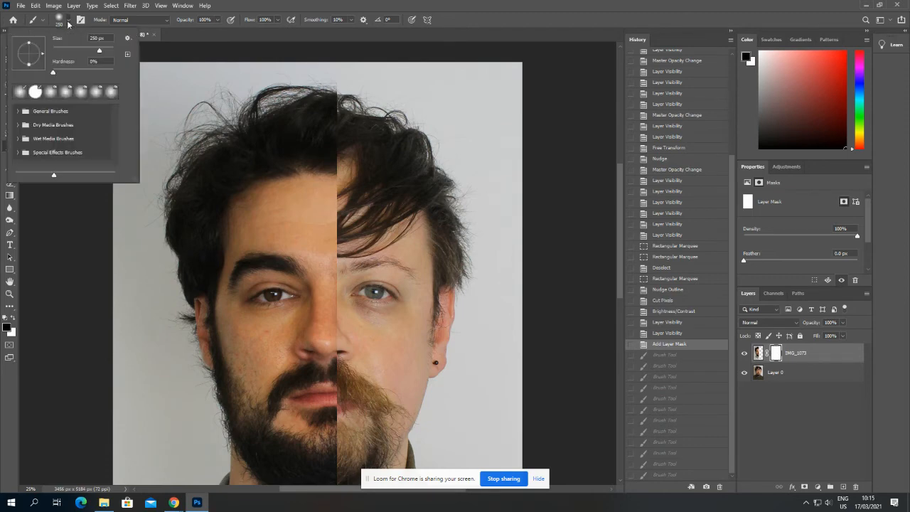
click(59, 239)
click(174, 503)
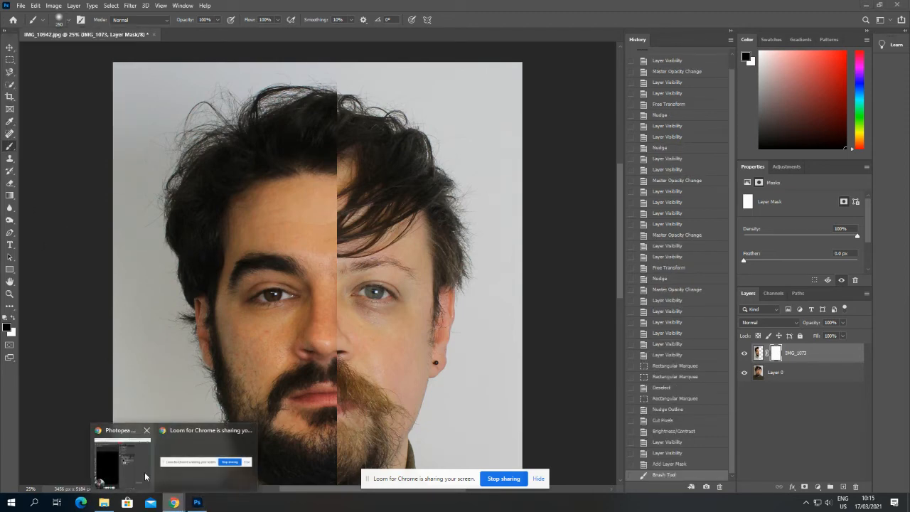
click(144, 472)
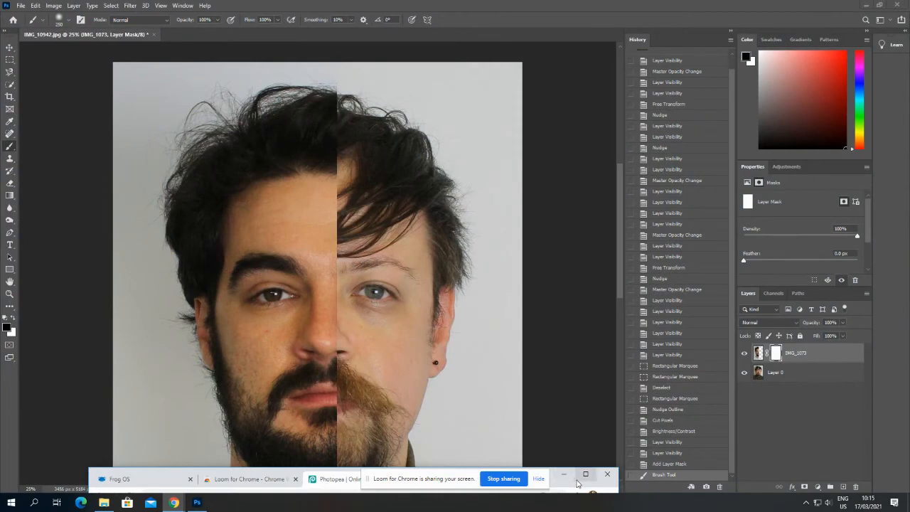
drag(578, 483, 596, 47)
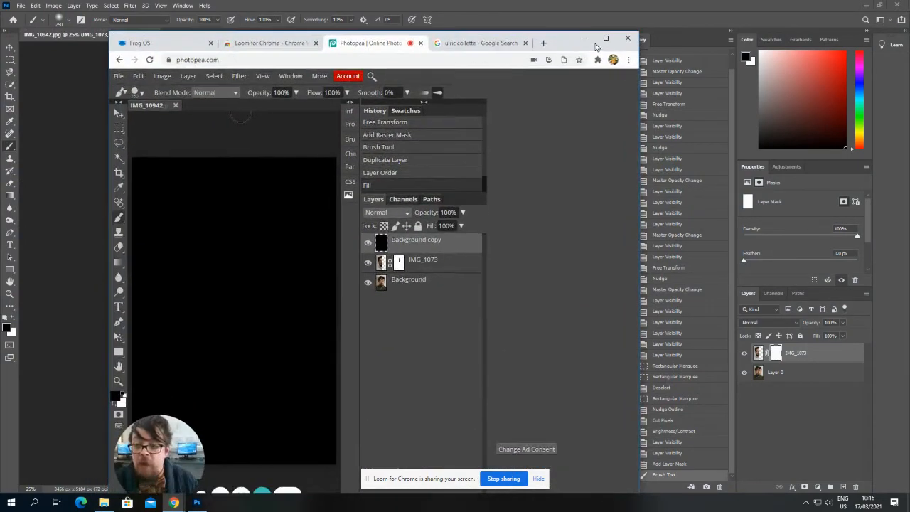
- Set the Photopea brush hardness to 0%, check its brush settings, and return to Photoshop
click(141, 94)
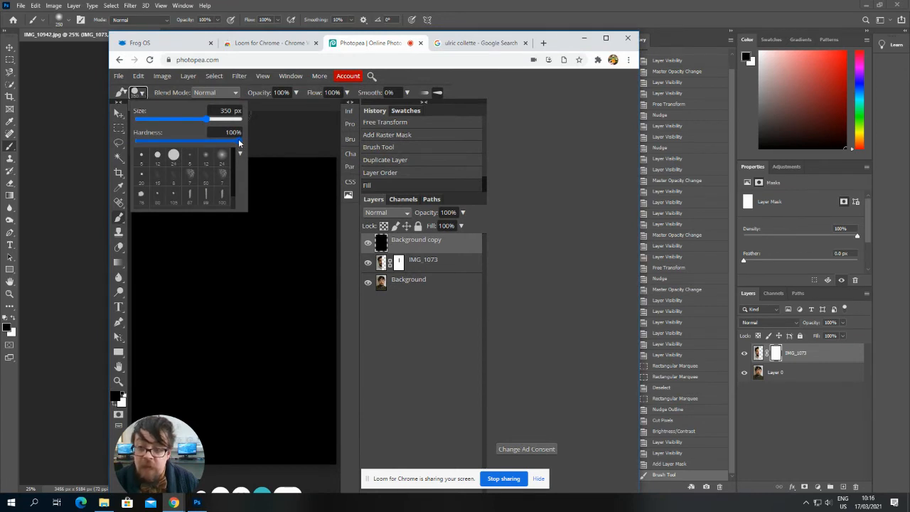
drag(239, 142, 135, 142)
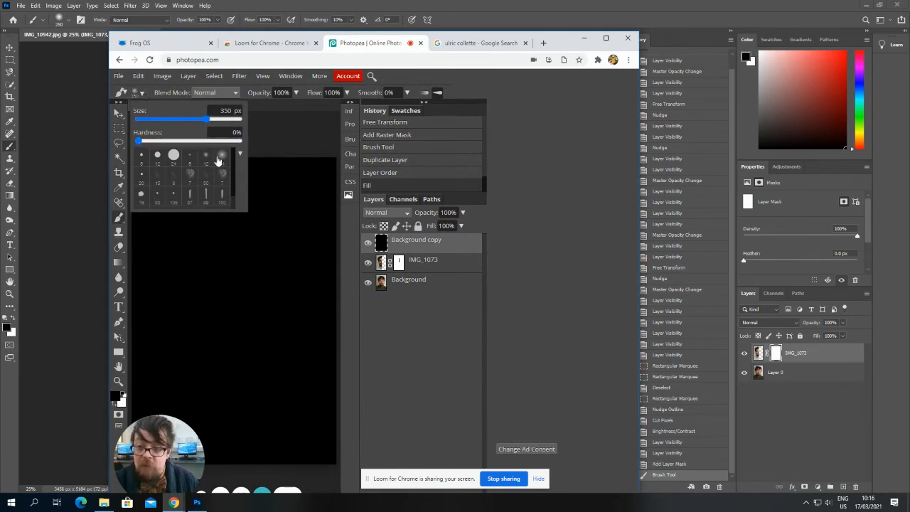
click(278, 136)
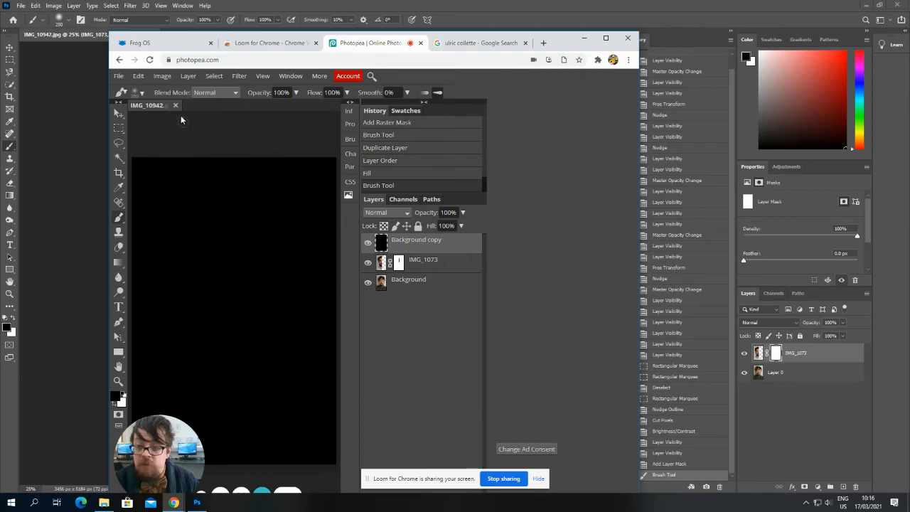
click(137, 92)
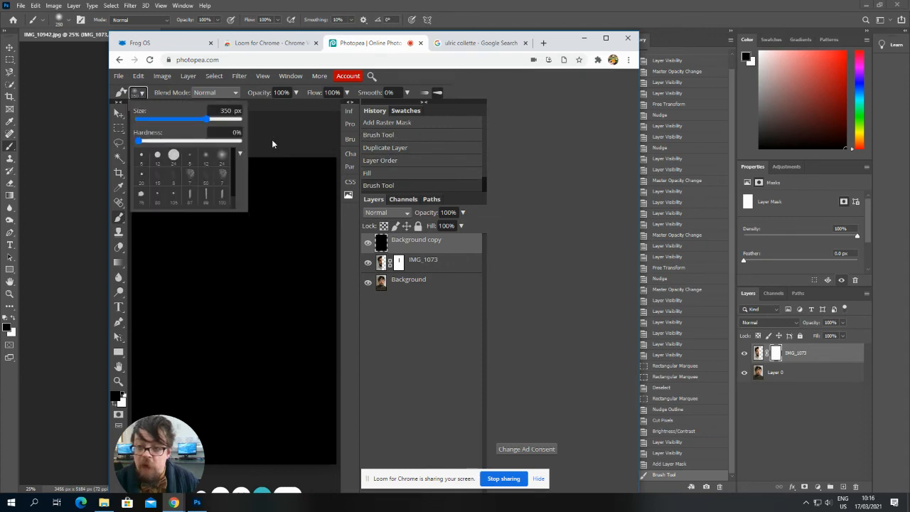
click(274, 144)
mouse_move(568, 39)
mouse_down()
mouse_move(537, 237)
mouse_move(550, 487)
mouse_up()
click(536, 15)
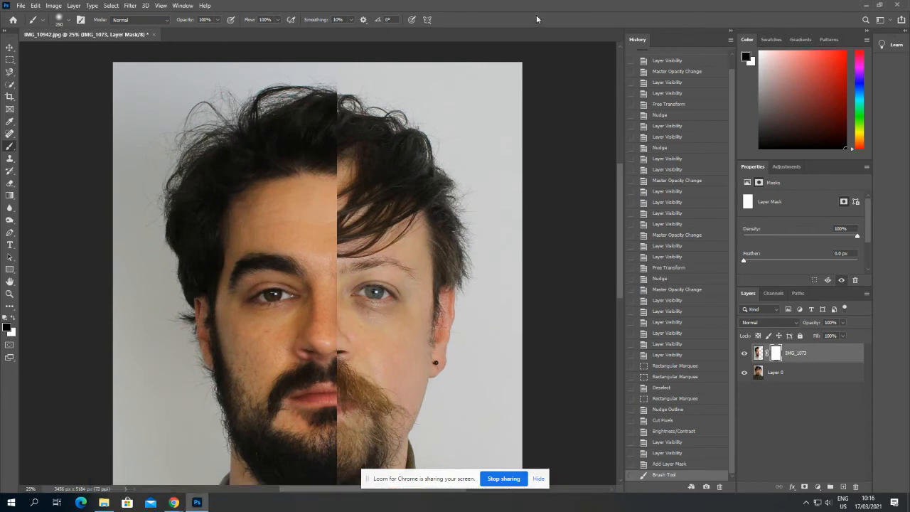
- Reduce the brush to 125 px and paint black on the mask along the hair and forehead seam to reveal the fringe
key(bracketleft)
key(bracketleft)
mouse_move(312, 102)
mouse_down()
mouse_move(263, 92)
mouse_move(266, 107)
mouse_move(302, 96)
mouse_move(291, 100)
mouse_move(334, 121)
mouse_move(328, 144)
mouse_up()
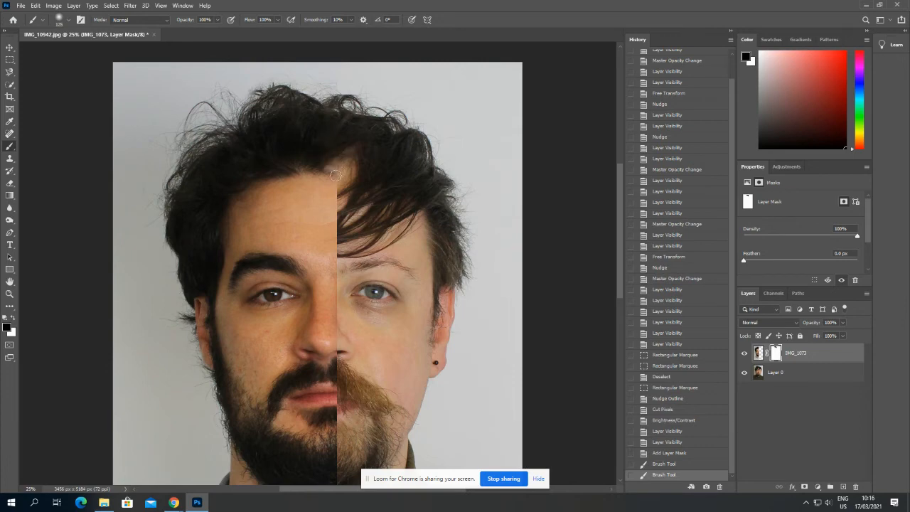
mouse_move(330, 207)
mouse_down()
mouse_move(327, 236)
mouse_move(340, 240)
mouse_move(317, 238)
mouse_move(340, 231)
mouse_up()
scroll(340, 230, down, 3)
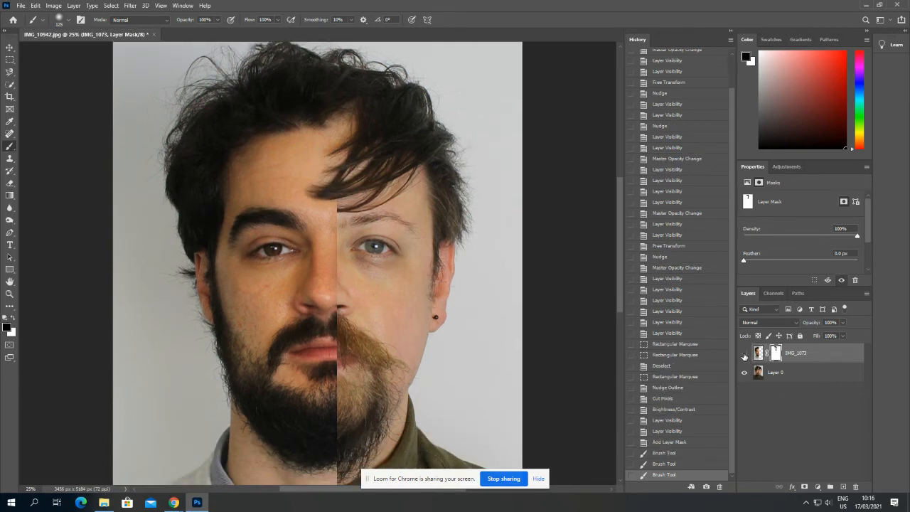
- Compare the portrait with the IMG_1073 layer hidden, try revealing more fringe across the forehead, and undo that stroke
click(745, 356)
click(745, 356)
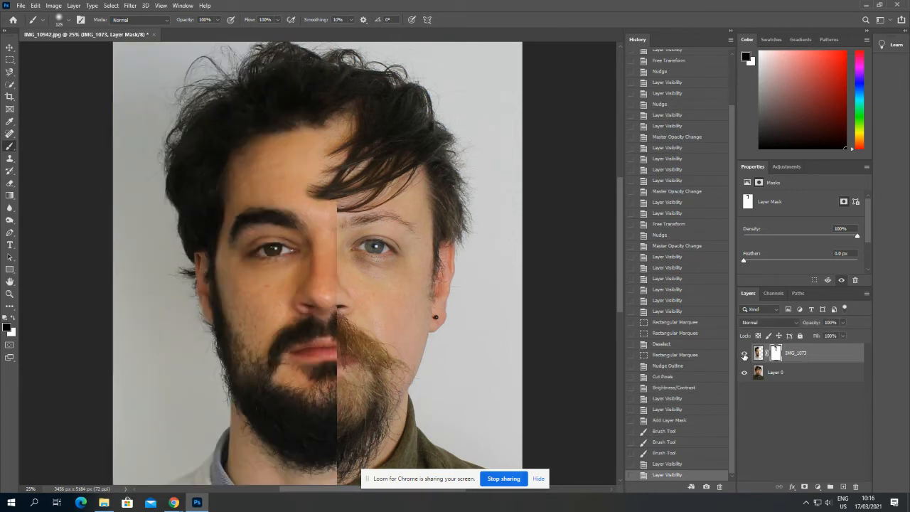
click(745, 355)
click(745, 356)
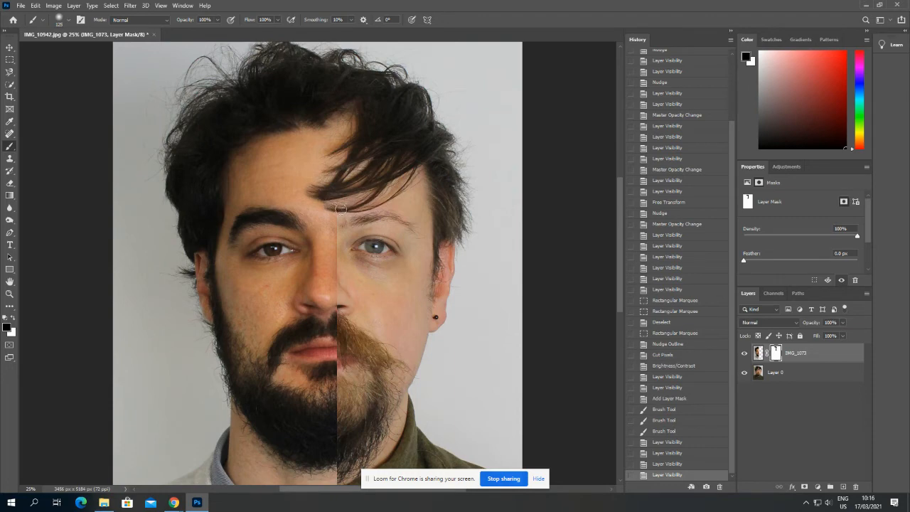
mouse_move(334, 207)
mouse_down()
mouse_move(308, 200)
mouse_move(298, 167)
mouse_move(313, 146)
mouse_move(275, 207)
mouse_move(321, 114)
mouse_move(290, 175)
mouse_up()
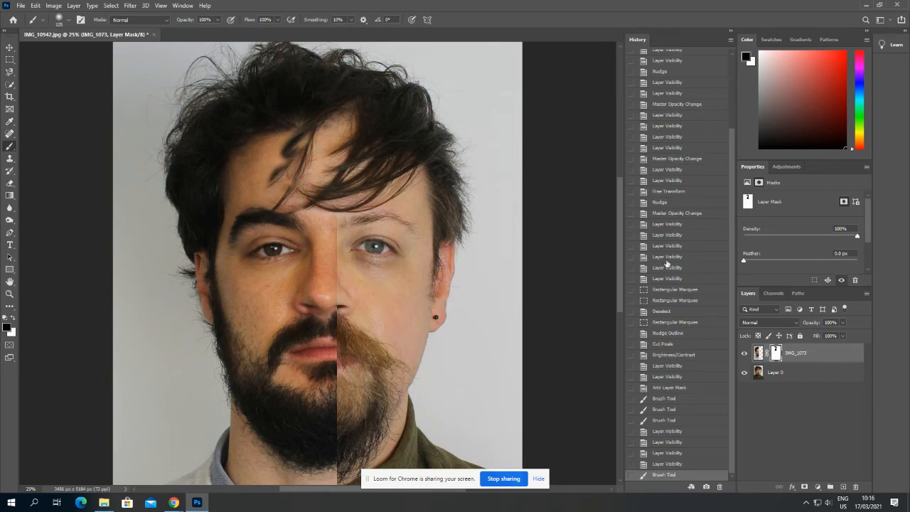
click(668, 464)
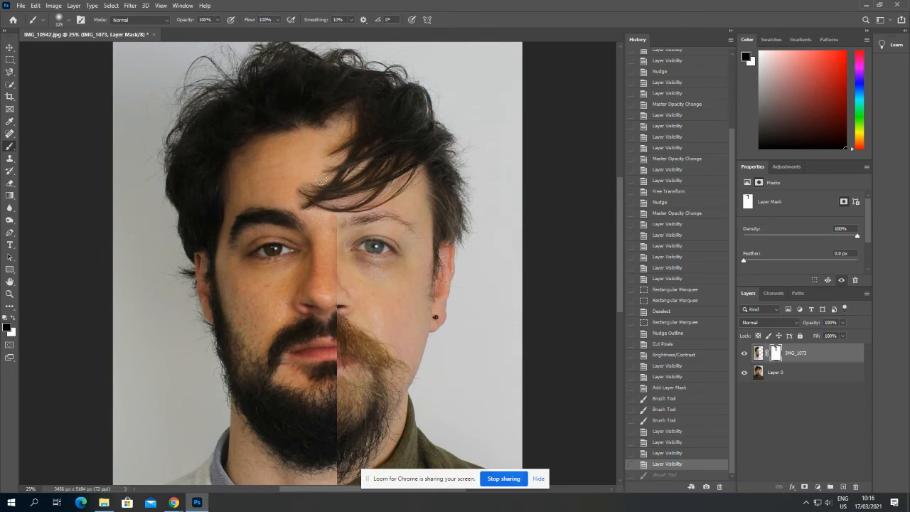
- Paint black on the mask over the fringe tips above the brow and check them against the underlying face
drag(321, 179, 345, 188)
click(746, 353)
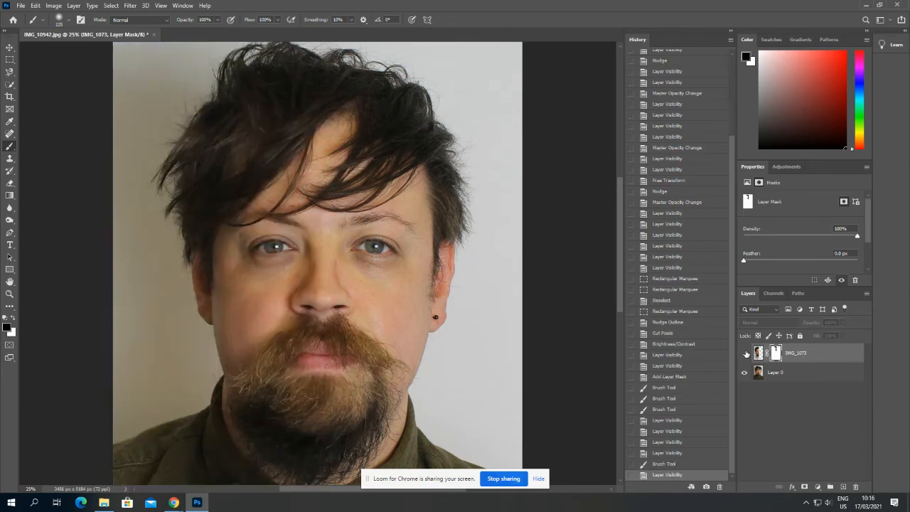
click(745, 354)
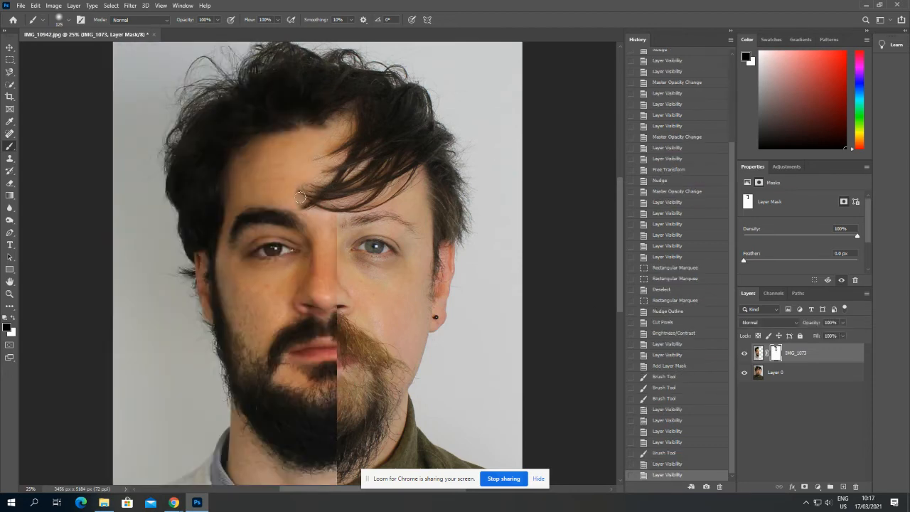
- Extend the fringe tips with a black mask stroke, and clean up the excess on the forehead with white at 90 px
drag(306, 189, 311, 186)
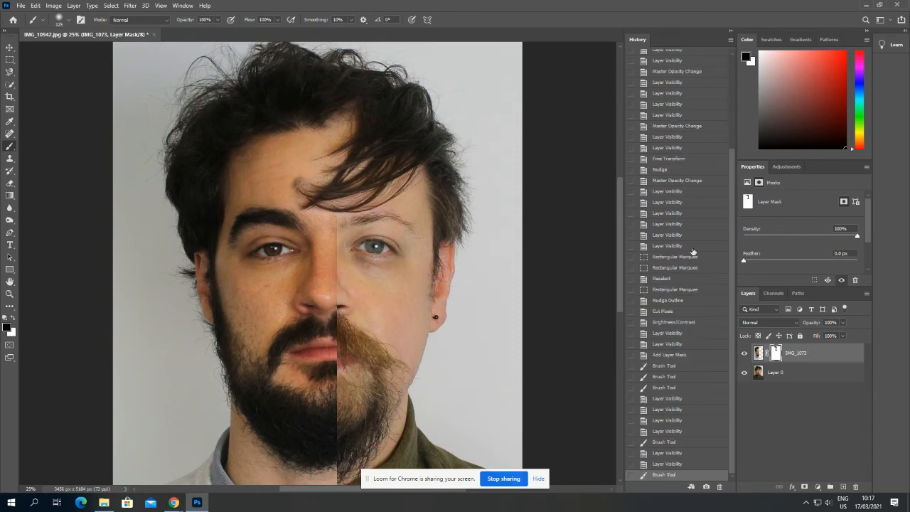
click(746, 353)
click(746, 353)
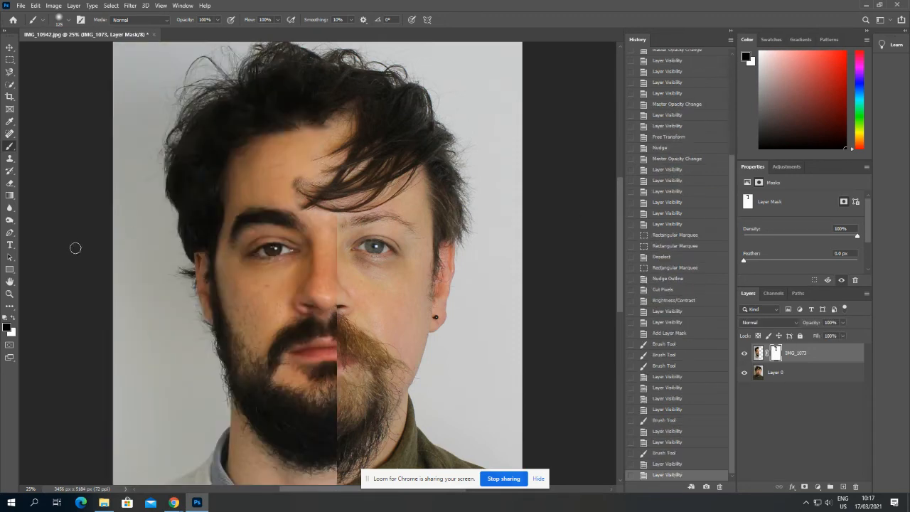
click(14, 321)
drag(306, 176, 277, 159)
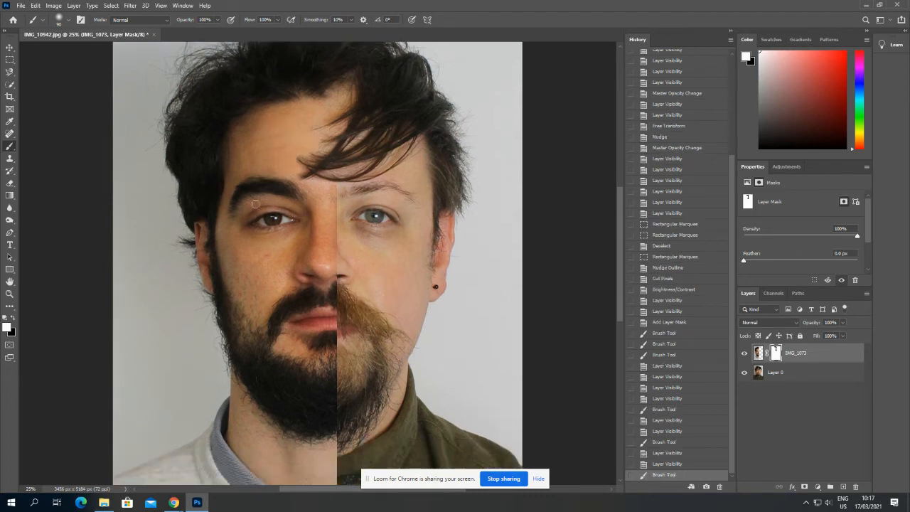
- Blend the seam from between the eyebrows down the nose by painting black on the mask with a 125 px brush
scroll(285, 192, down, 2)
key(bracketright)
key(bracketright)
key(bracketright)
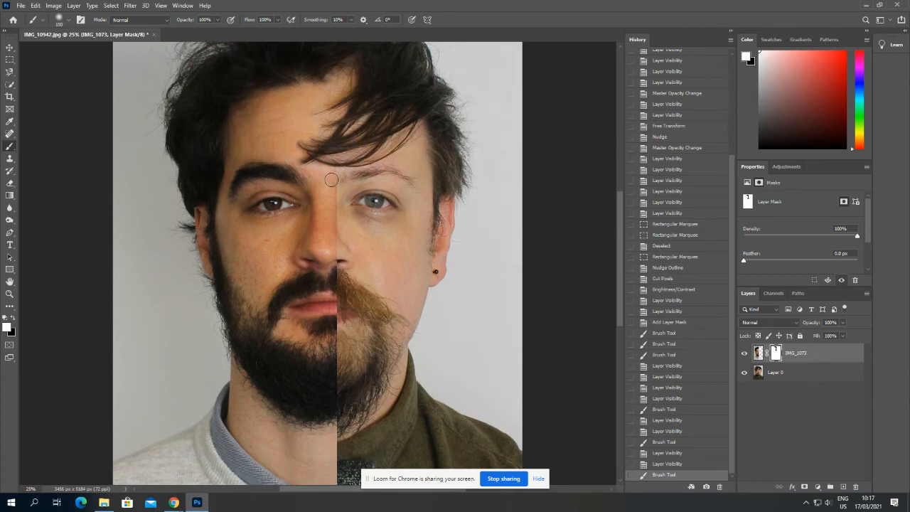
key(ctrl+plus)
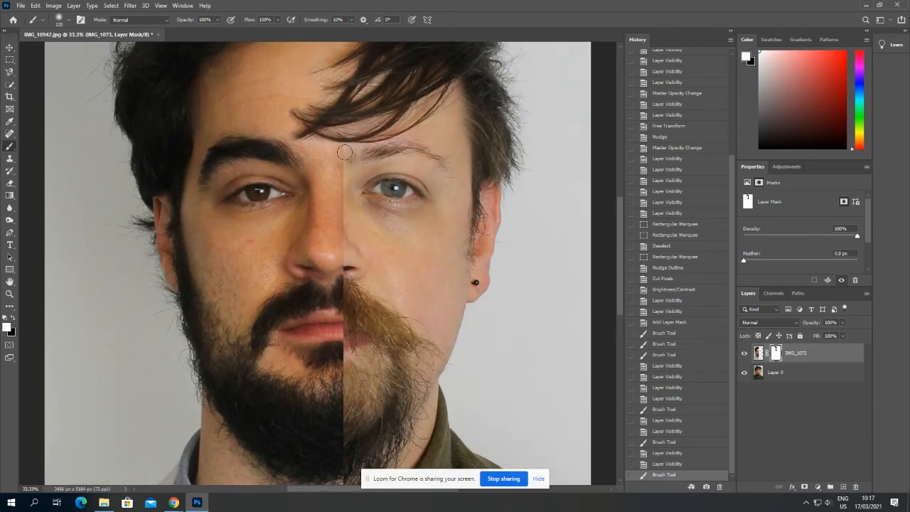
mouse_move(344, 152)
mouse_down()
mouse_move(340, 172)
mouse_move(340, 162)
mouse_up()
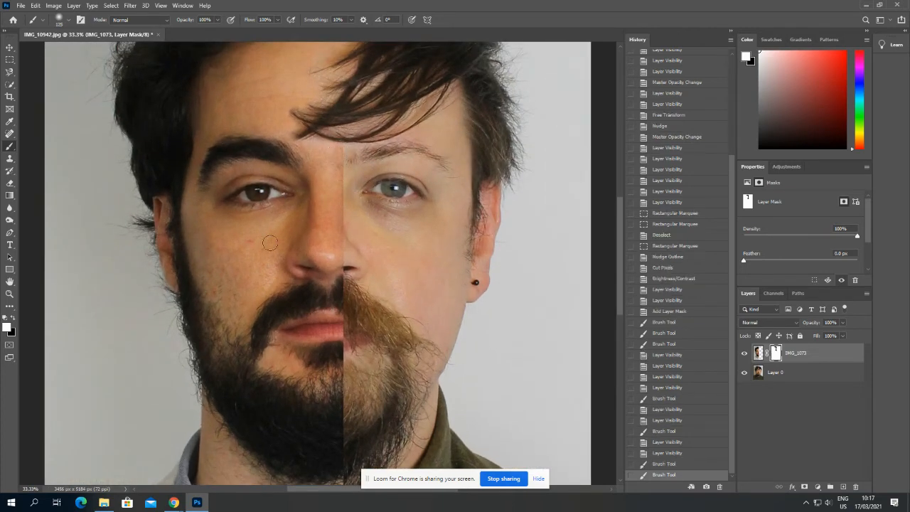
click(12, 318)
mouse_move(342, 185)
mouse_down()
mouse_move(345, 274)
mouse_move(329, 280)
mouse_move(344, 166)
mouse_move(329, 246)
mouse_move(332, 254)
mouse_move(339, 239)
mouse_move(346, 269)
mouse_up()
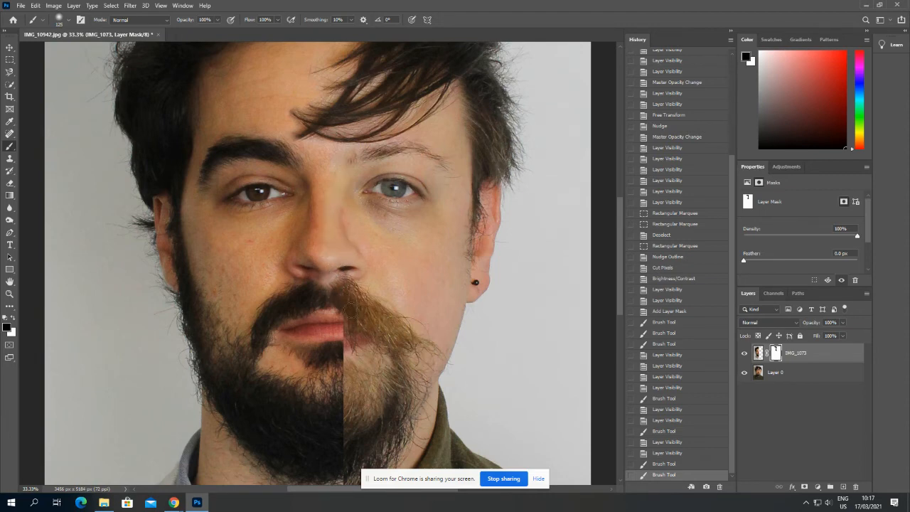
- Try revealing the moustache over the lips with black mask strokes, reduce the brush to 80 px, and undo the strokes
mouse_move(352, 311)
mouse_down()
mouse_move(332, 336)
mouse_move(345, 327)
mouse_move(319, 323)
mouse_move(329, 318)
mouse_move(320, 311)
mouse_move(284, 330)
mouse_move(345, 331)
mouse_move(279, 329)
mouse_move(337, 333)
mouse_move(362, 347)
mouse_move(314, 336)
mouse_move(341, 335)
mouse_move(349, 365)
mouse_move(344, 342)
mouse_move(294, 337)
mouse_move(353, 347)
mouse_move(294, 337)
mouse_move(346, 349)
mouse_move(302, 346)
mouse_up()
key(bracketleft)
key(bracketleft)
key(bracketleft)
click(663, 465)
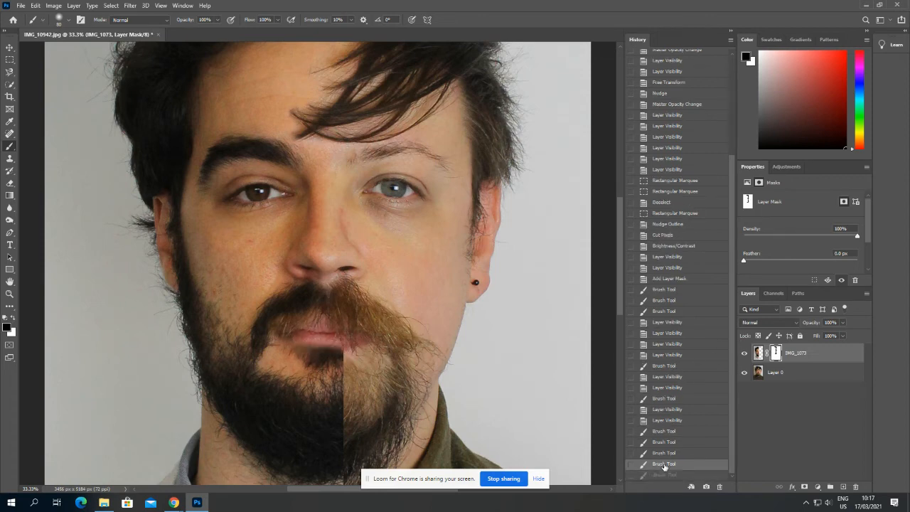
click(667, 454)
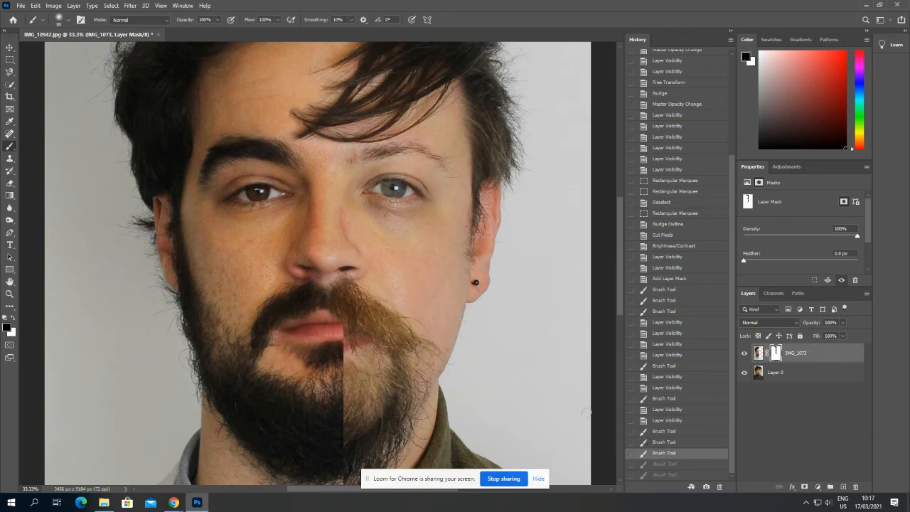
- Try painting black across the upper lip with a 100 px brush to blend the moustache, and undo the painting
key(bracketright)
key(bracketright)
drag(270, 325, 341, 313)
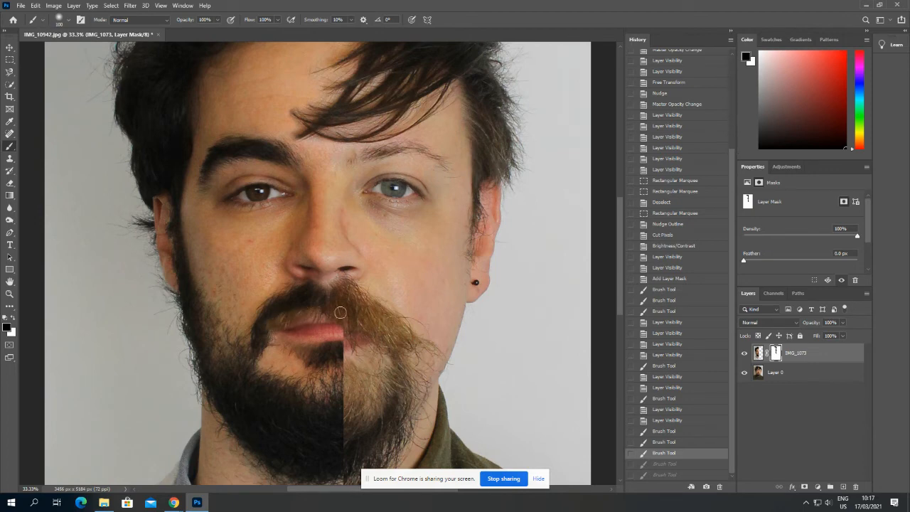
click(663, 465)
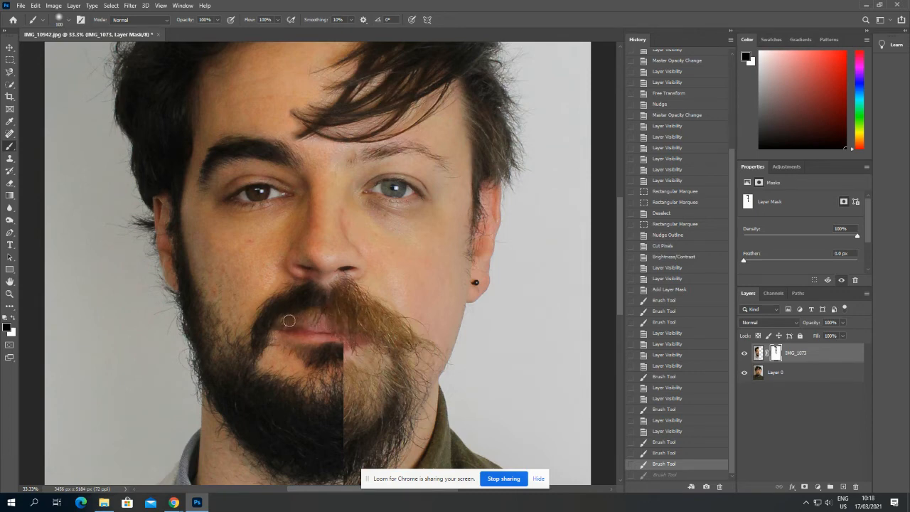
key(ctrl+shift+z)
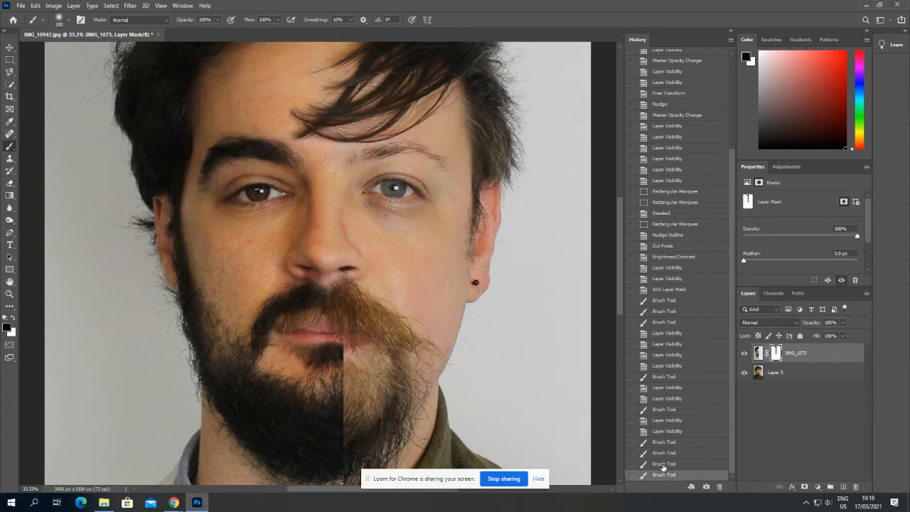
click(663, 465)
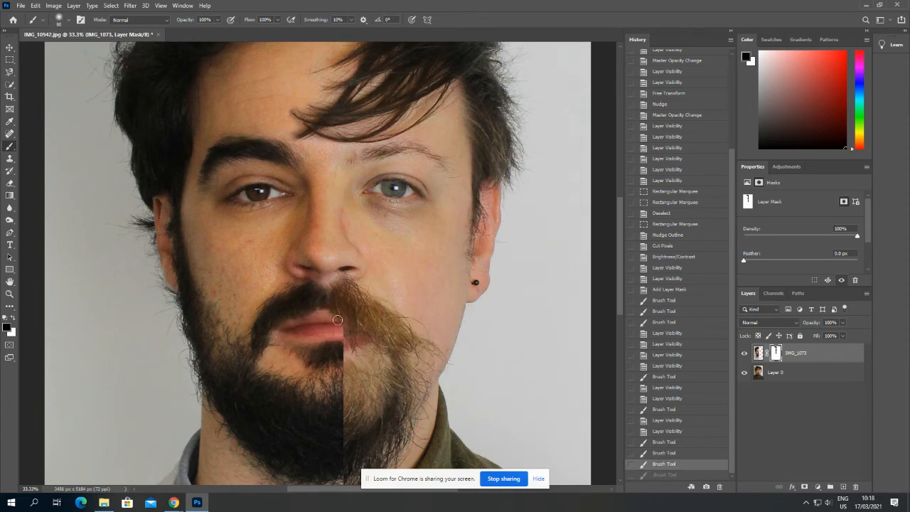
- Step back through the recent brush-stroke history states to compare the moustache blend, and restore the stroke down the nose
click(673, 454)
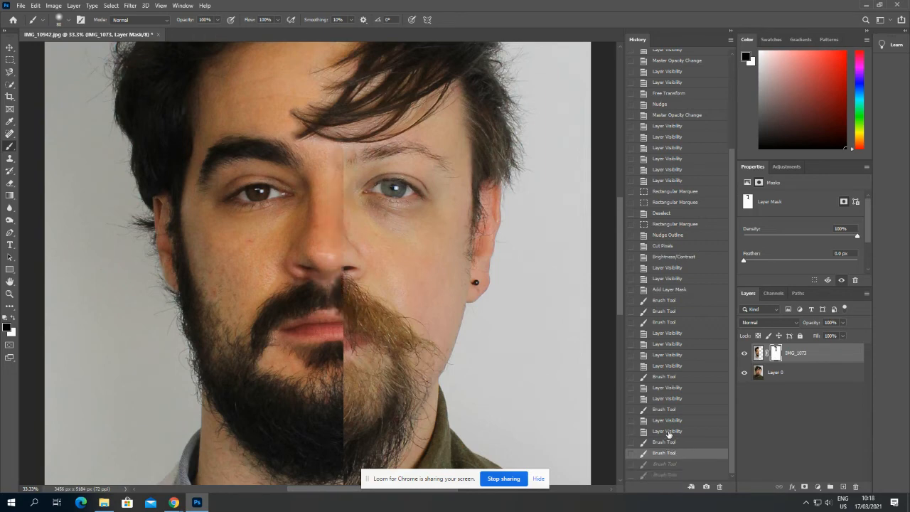
click(669, 432)
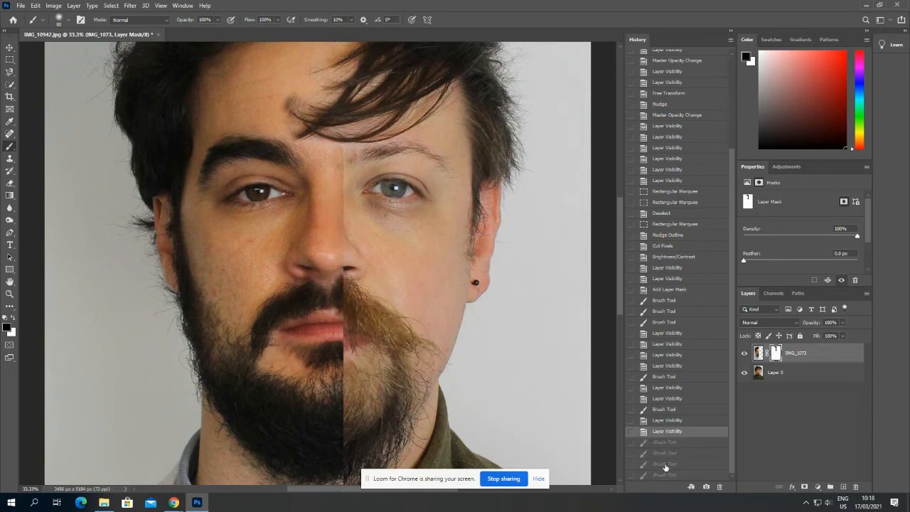
click(665, 465)
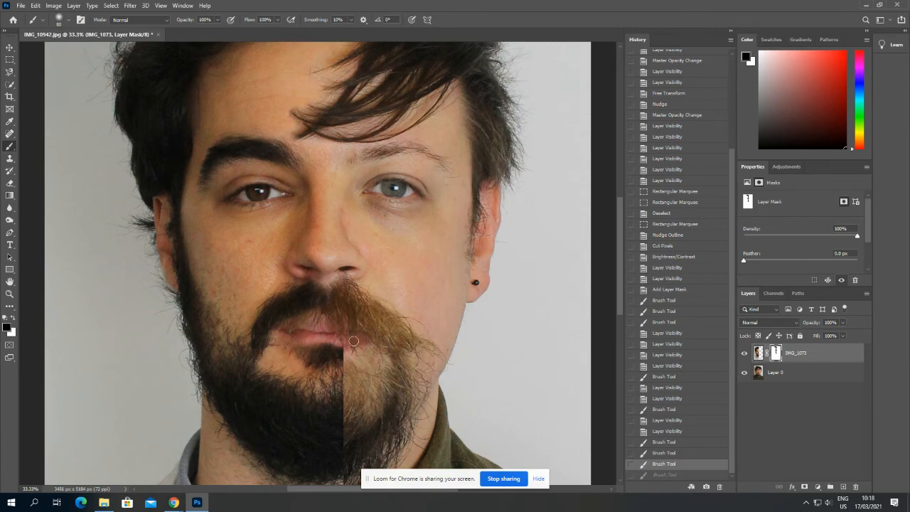
key(ctrl+shift+z)
click(668, 444)
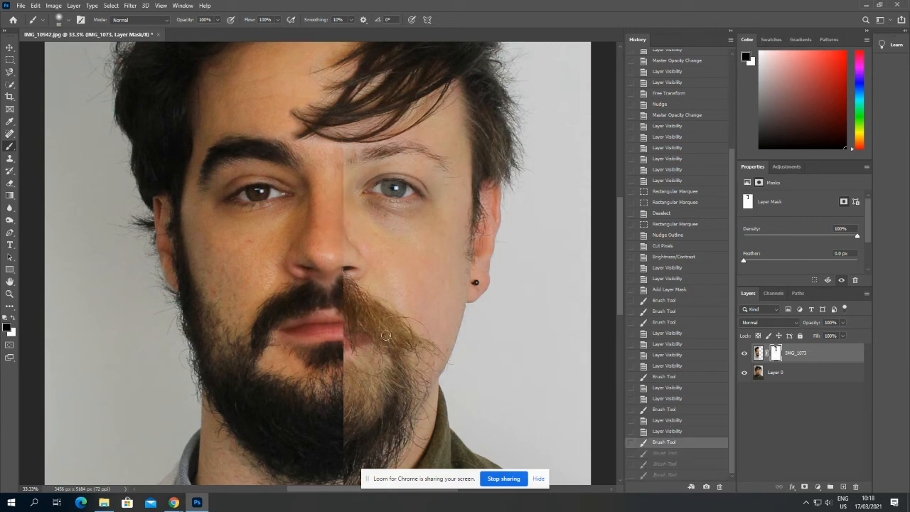
click(670, 456)
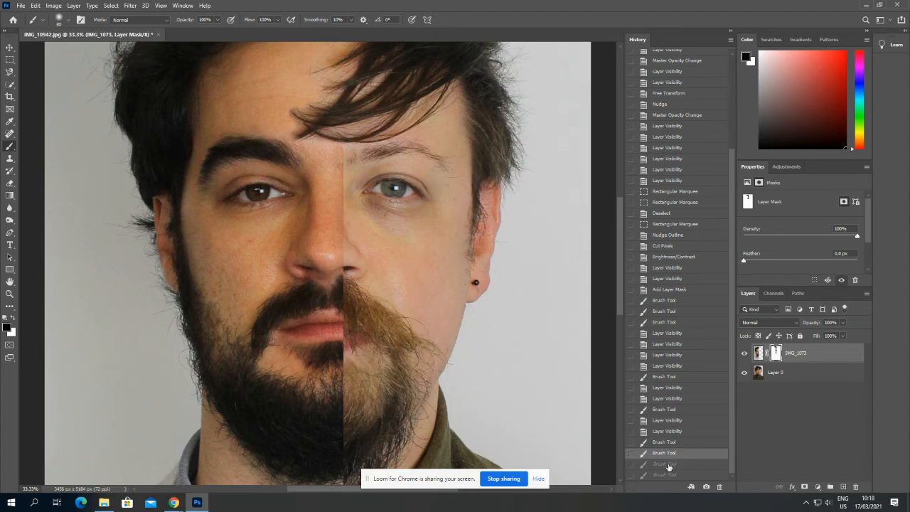
click(668, 465)
- Paint black on the mask over the lips and just below them with a 90 px brush, comparing with the IMG_1073 layer hidden
scroll(342, 250, down, 2)
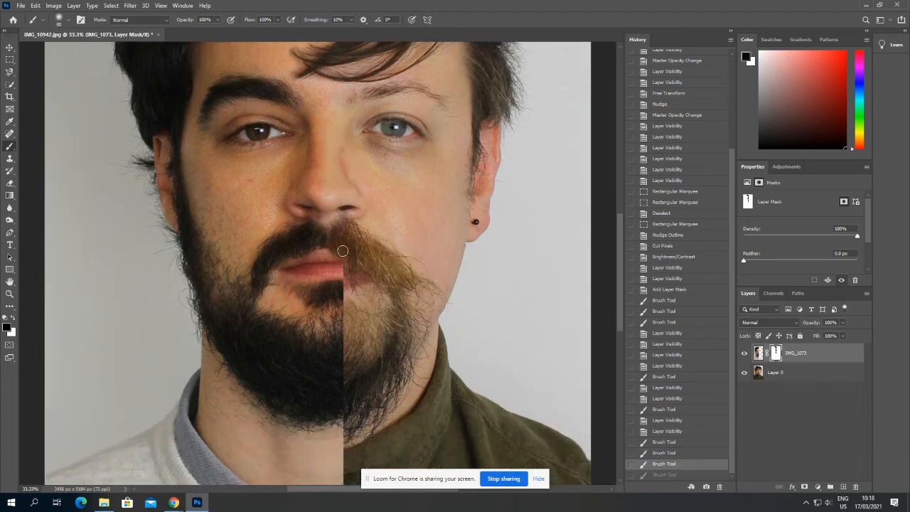
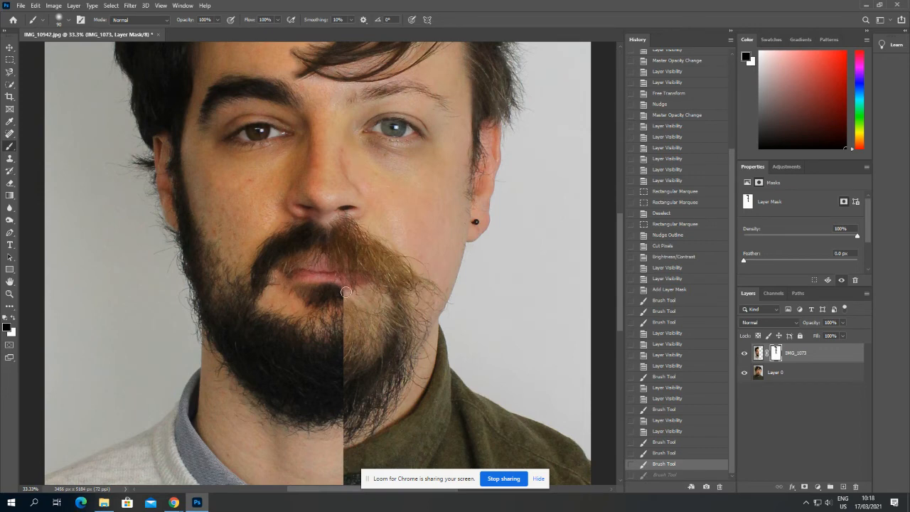
mouse_move(345, 289)
mouse_down()
mouse_move(338, 315)
mouse_move(348, 306)
mouse_move(333, 281)
mouse_move(300, 276)
mouse_move(352, 308)
mouse_up()
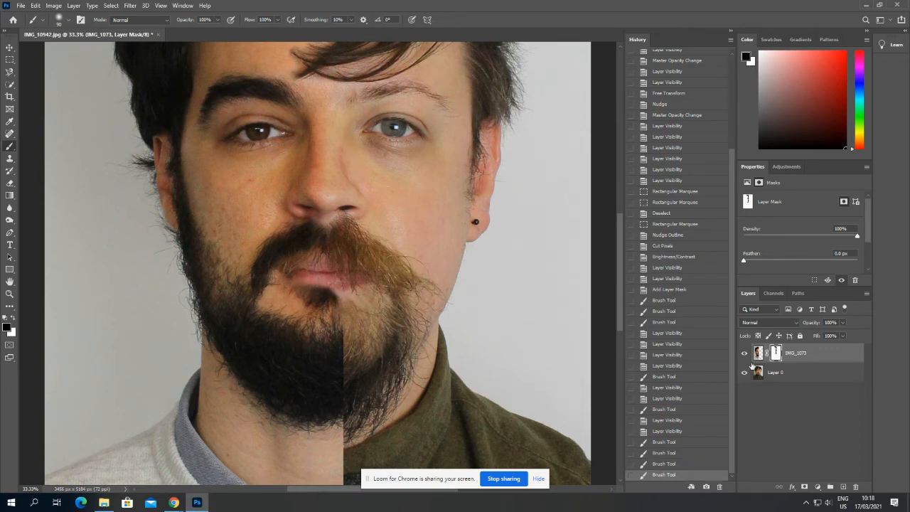
click(745, 354)
click(745, 353)
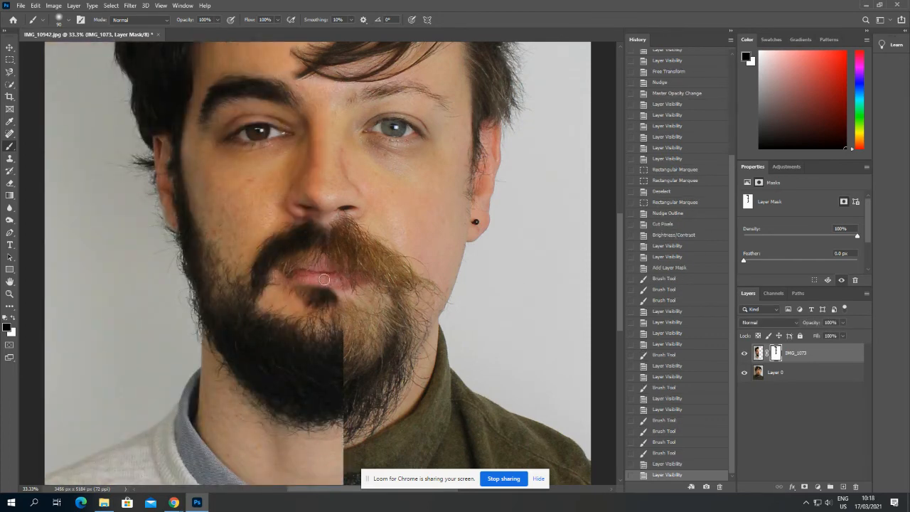
drag(312, 281, 289, 272)
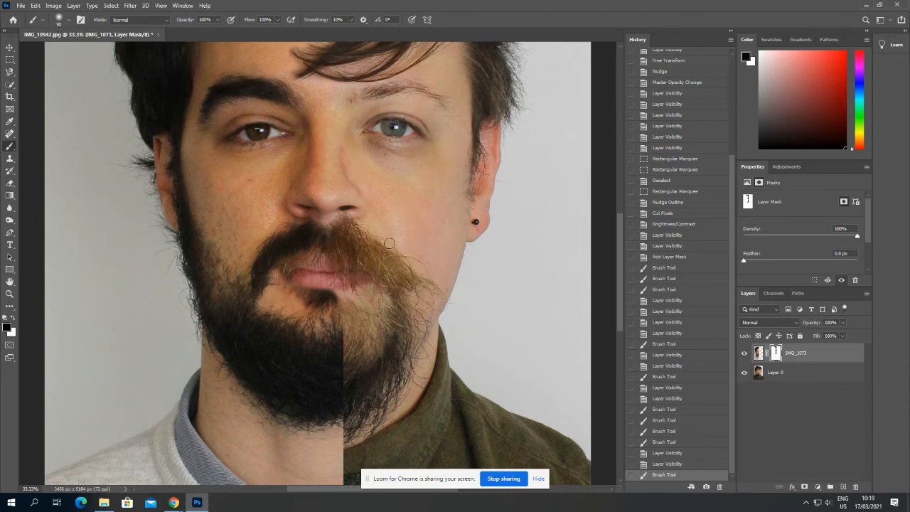
- Lower the brush opacity to 30% and dab black on the mask to soften the dark beard patch beneath the lower lip
scroll(444, 344, up, 2)
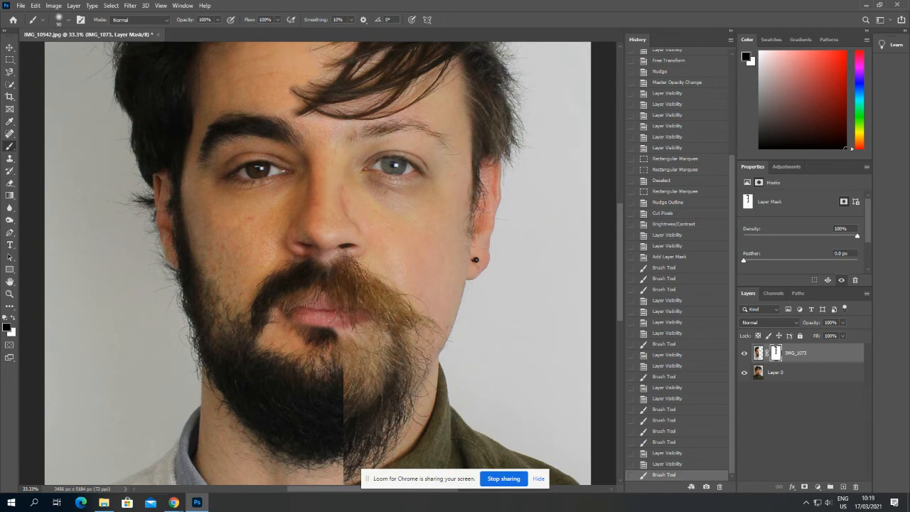
scroll(328, 358, down, 2)
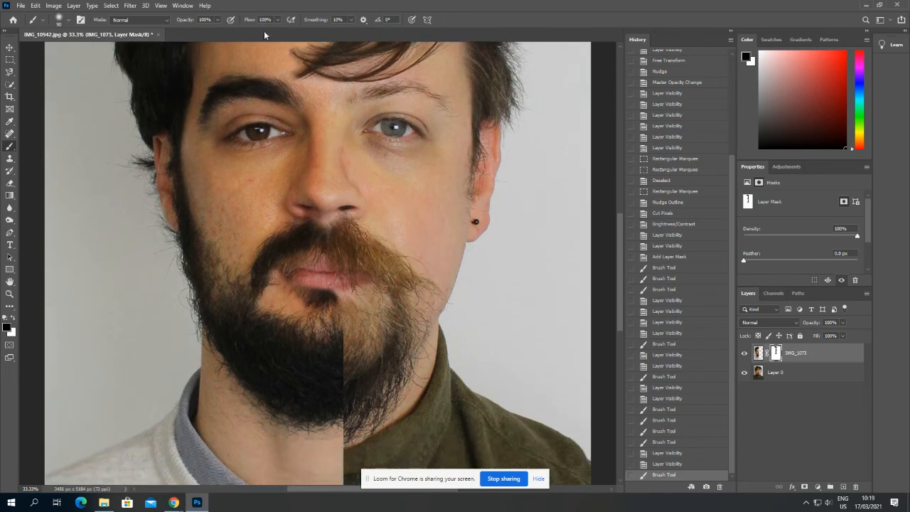
click(219, 20)
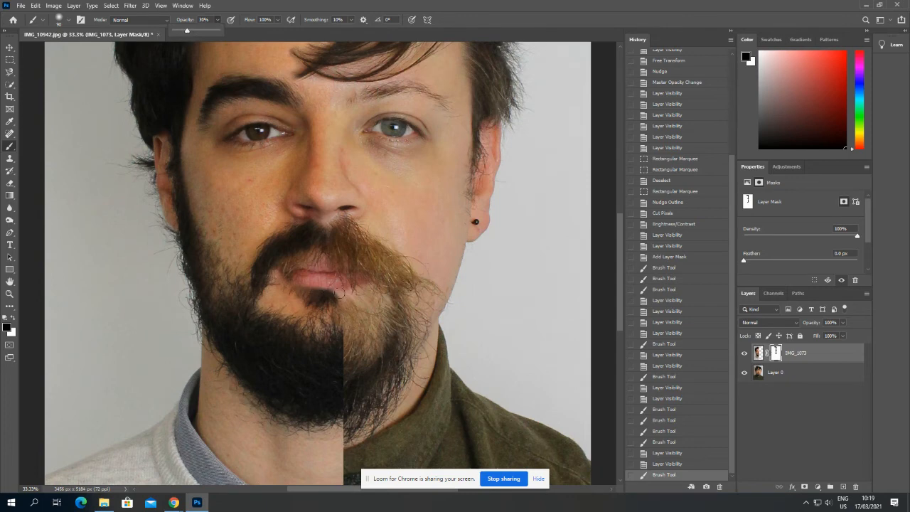
click(333, 290)
click(338, 296)
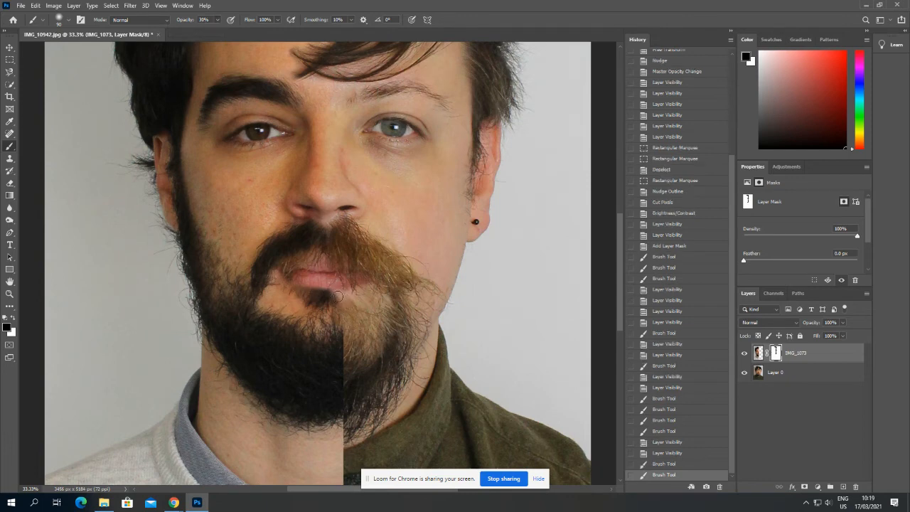
click(338, 295)
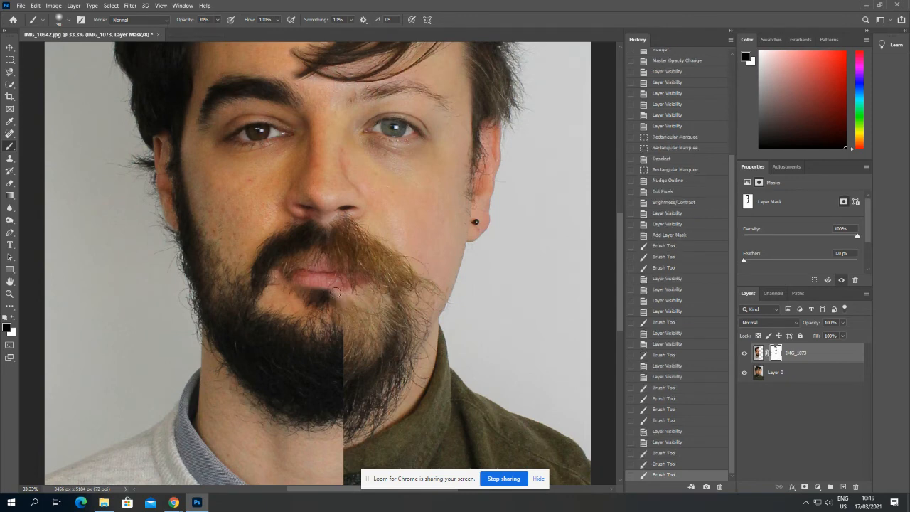
click(341, 301)
scroll(342, 301, up, 5)
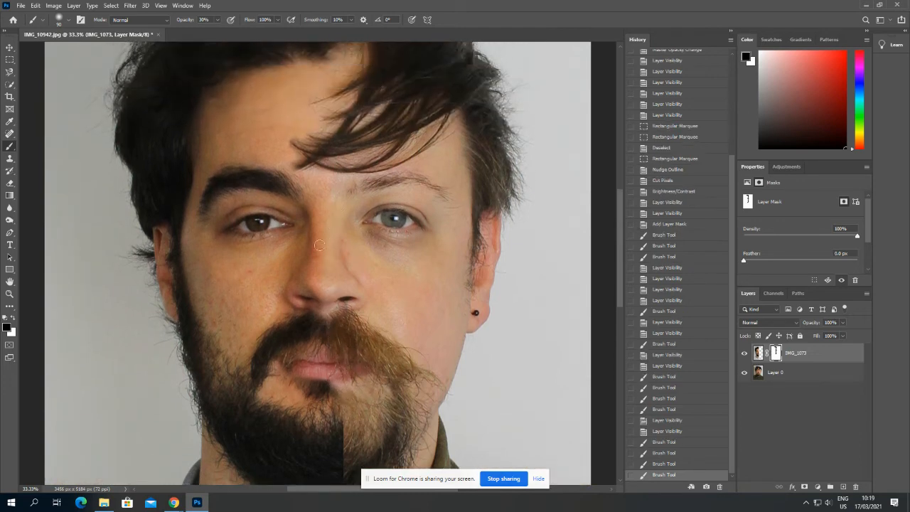
scroll(307, 251, down, 3)
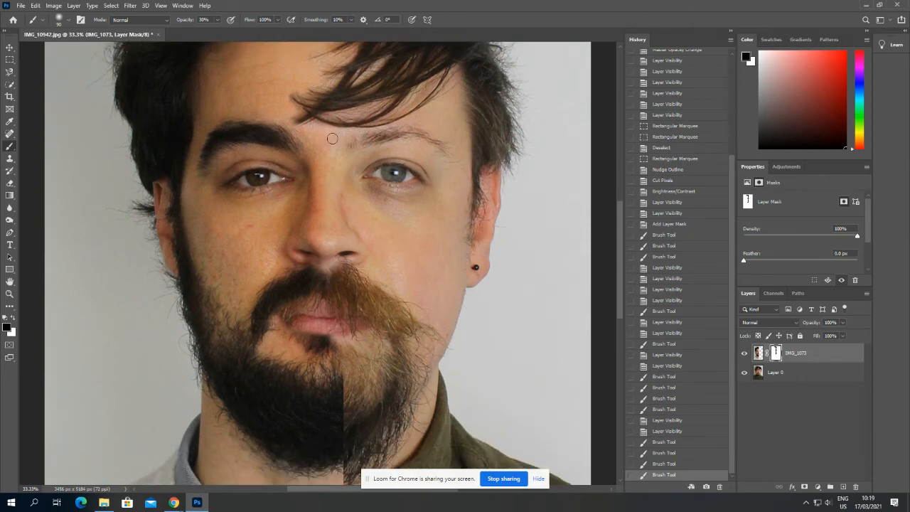
scroll(356, 283, down, 3)
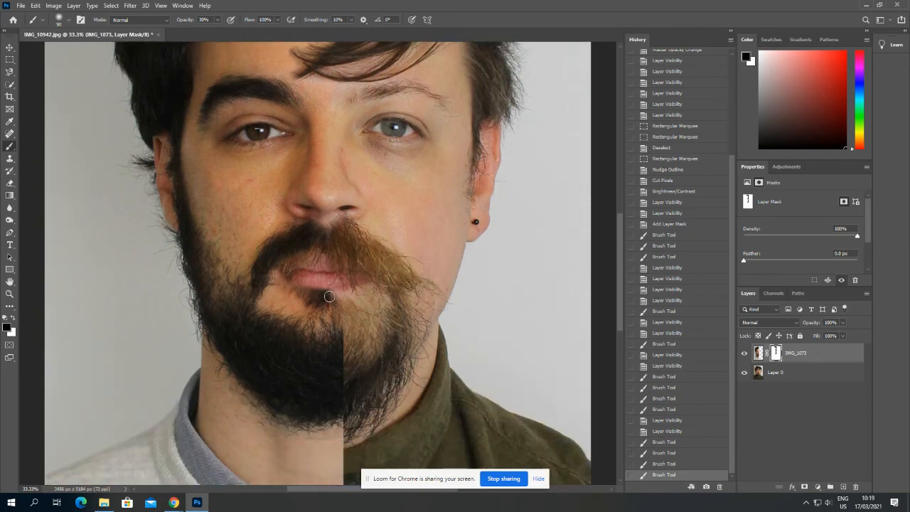
click(347, 306)
scroll(259, 142, up, 1)
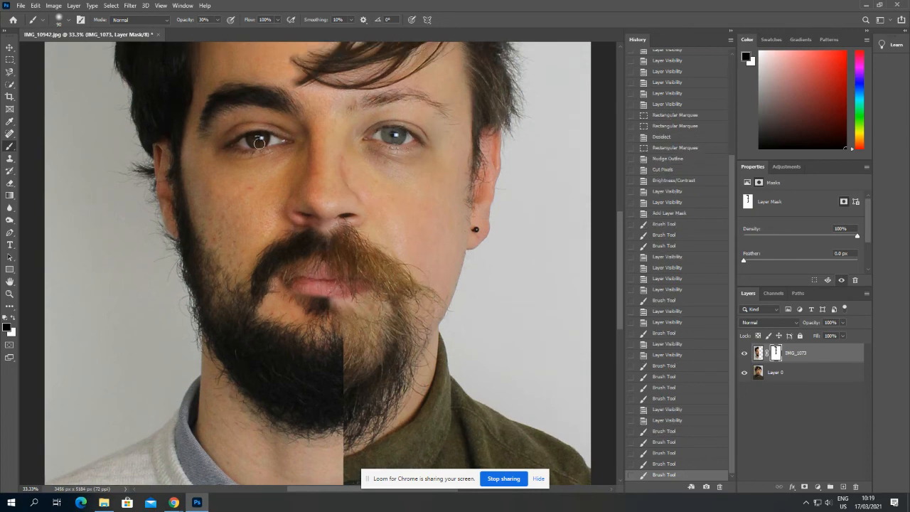
- Try painting black over the brown eye at 100% brush opacity, and undo the stroke
click(217, 22)
drag(242, 30, 247, 31)
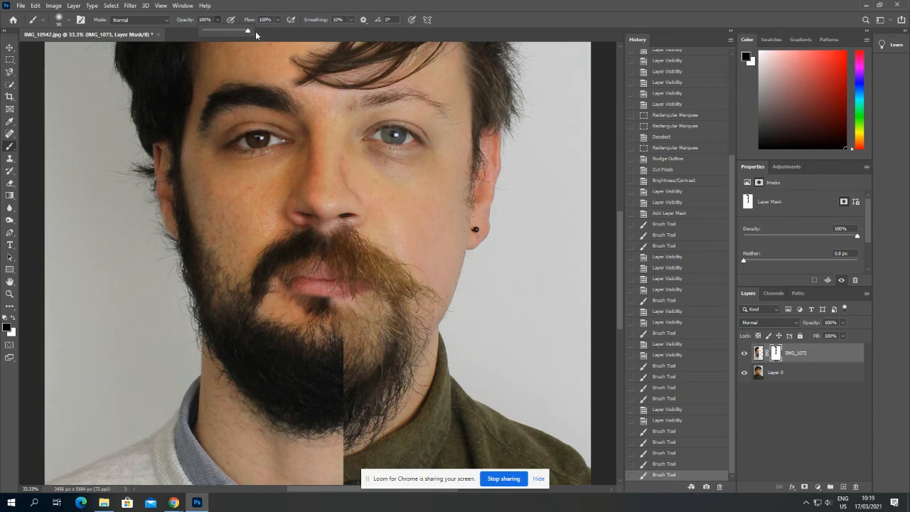
mouse_move(266, 139)
mouse_down()
mouse_move(254, 132)
mouse_move(244, 148)
mouse_move(263, 135)
mouse_up()
click(663, 465)
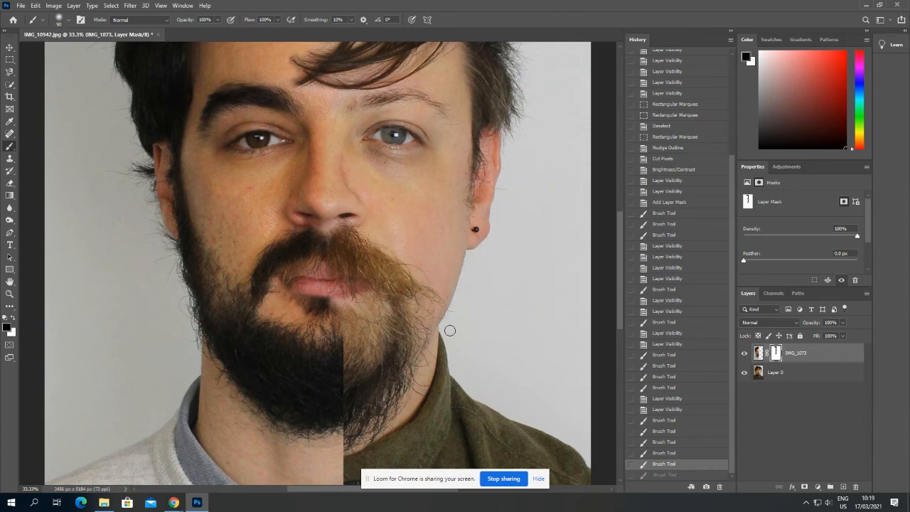
- Try painting black over the brown eye at 41% brush opacity, and undo the stroke
click(218, 21)
drag(195, 32, 193, 33)
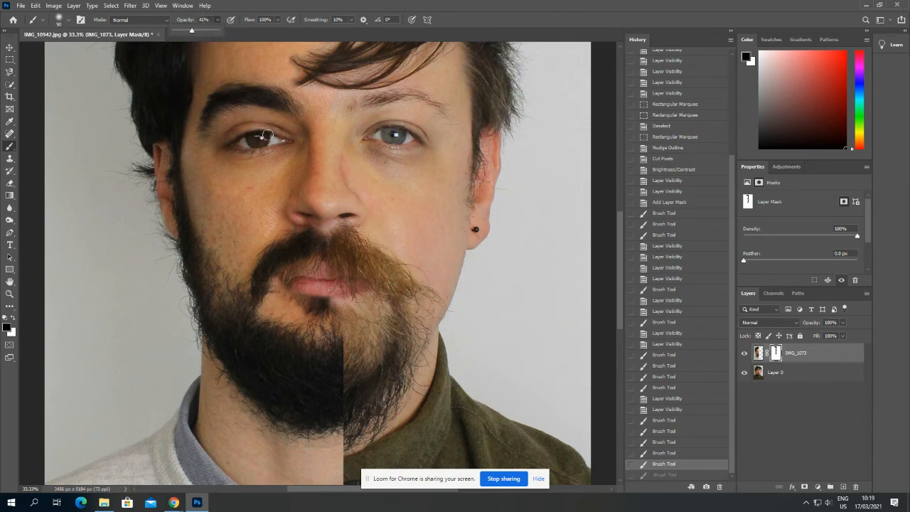
mouse_move(267, 135)
mouse_down()
mouse_move(254, 142)
mouse_move(263, 146)
mouse_move(247, 137)
mouse_move(271, 148)
mouse_up()
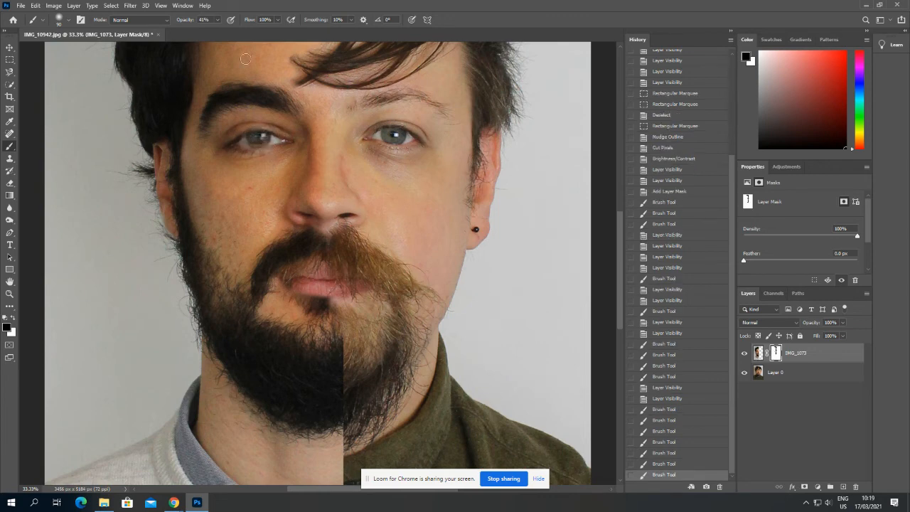
click(669, 453)
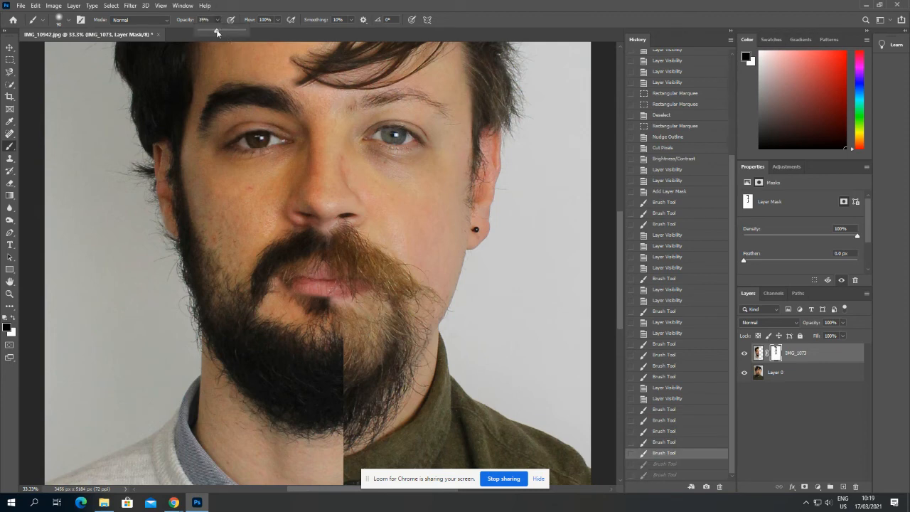
- Set the brush opacity to 40% and compare the fringe and eyebrows by hiding and showing the IMG_1073 layer
drag(217, 33, 254, 37)
scroll(281, 202, up, 4)
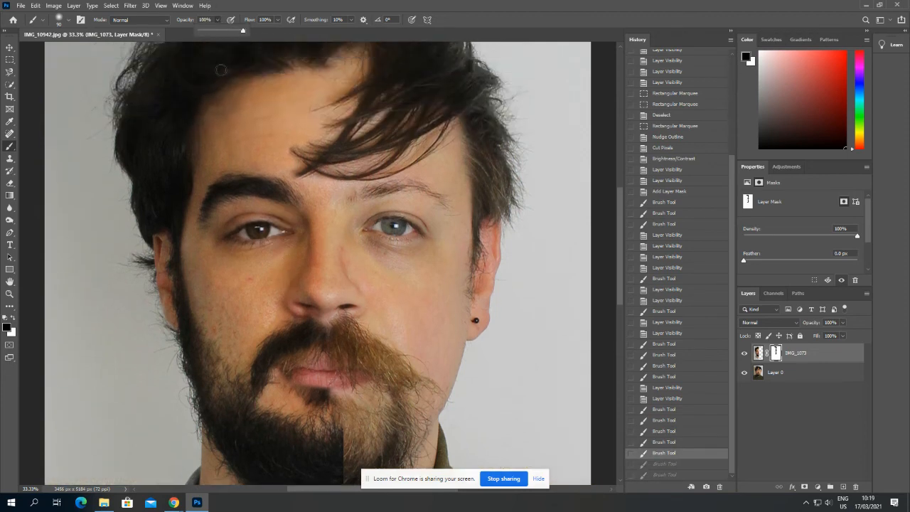
key(ctrl+plus)
key(ctrl+plus)
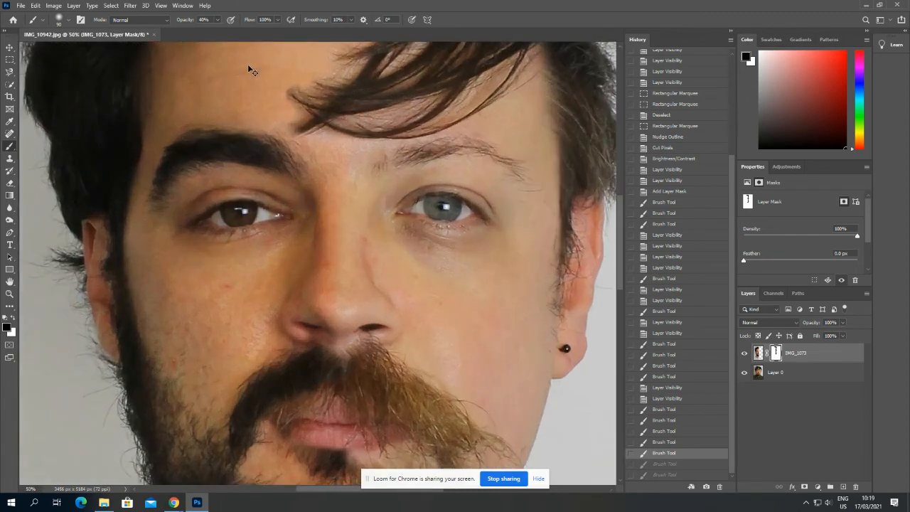
scroll(248, 268, up, 5)
scroll(249, 268, up, 3)
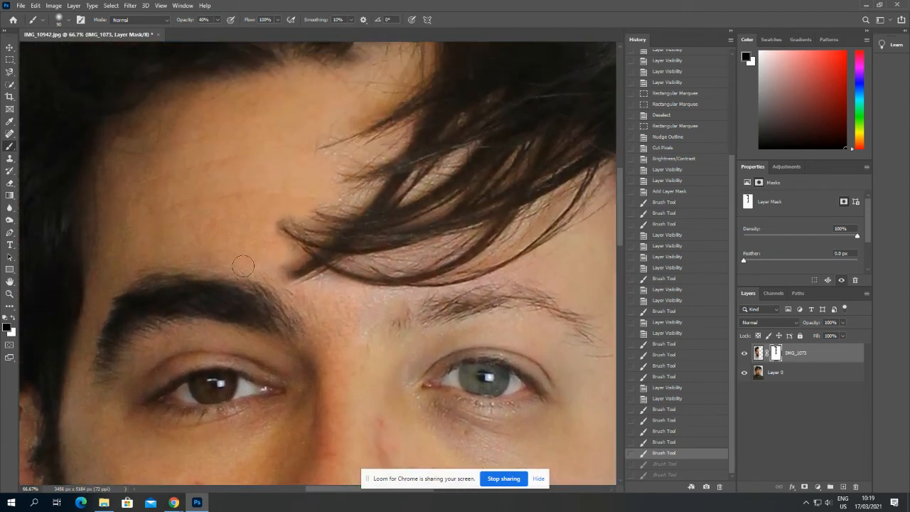
click(745, 353)
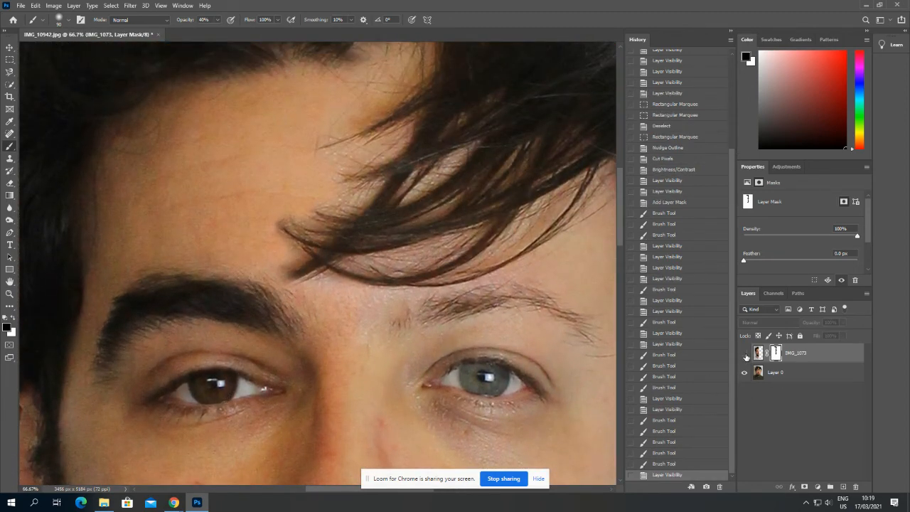
key(ctrl+minus)
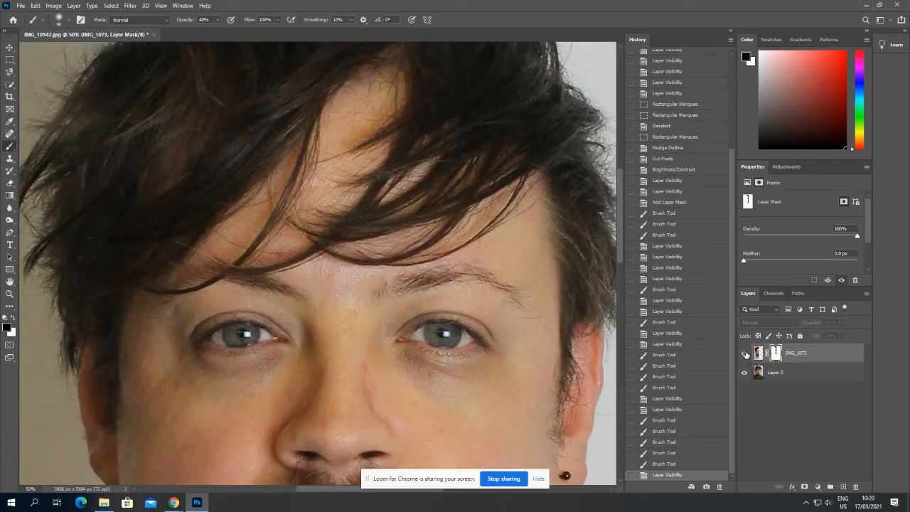
click(745, 353)
click(745, 353)
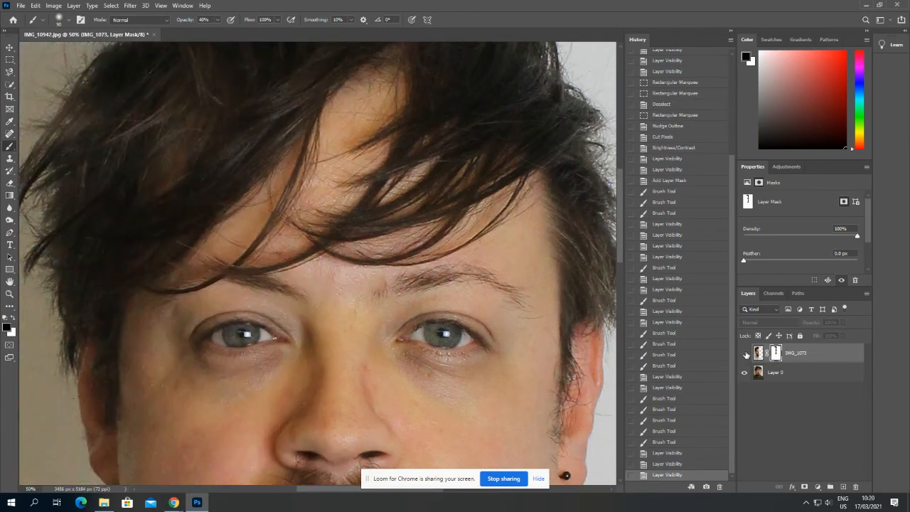
click(744, 354)
click(745, 353)
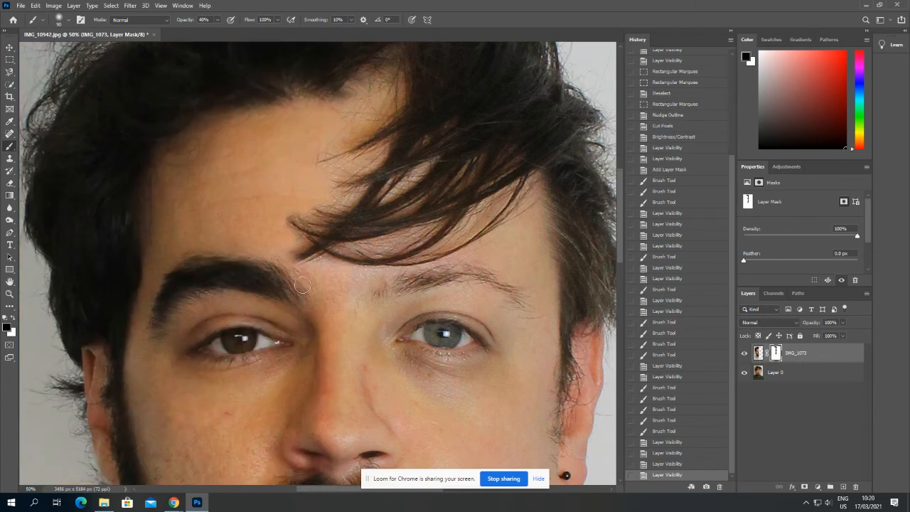
- Soften the seam between the eyebrows with a black mask stroke, and touch up below the fringe tips with white
mouse_move(331, 270)
mouse_down()
mouse_move(346, 280)
mouse_move(353, 307)
mouse_move(355, 293)
mouse_up()
click(12, 317)
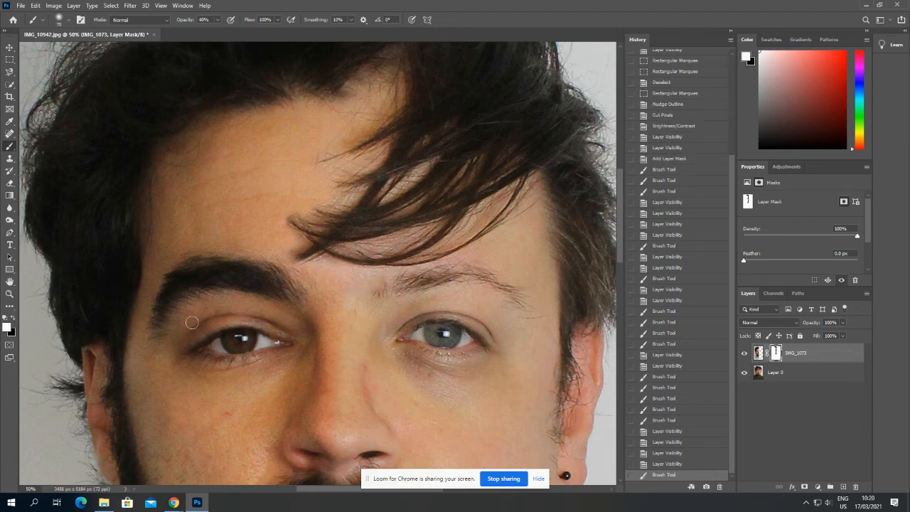
mouse_move(319, 268)
mouse_down()
mouse_move(369, 274)
mouse_move(359, 281)
mouse_move(317, 263)
mouse_up()
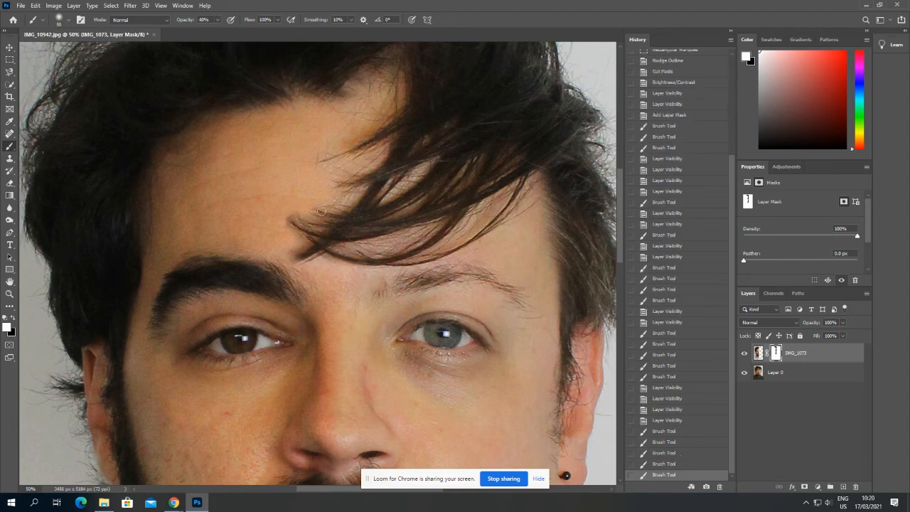
- Clean up the forehead around the fringe tips with white mask strokes, and undo the last stroke
mouse_move(318, 204)
mouse_down()
mouse_move(325, 172)
mouse_move(342, 167)
mouse_move(317, 169)
mouse_move(334, 167)
mouse_move(323, 193)
mouse_move(338, 173)
mouse_move(327, 178)
mouse_move(343, 194)
mouse_move(340, 206)
mouse_move(348, 201)
mouse_move(318, 199)
mouse_move(328, 204)
mouse_move(274, 219)
mouse_move(283, 228)
mouse_move(297, 198)
mouse_move(297, 210)
mouse_move(281, 215)
mouse_move(344, 206)
mouse_move(330, 211)
mouse_move(362, 191)
mouse_move(325, 186)
mouse_up()
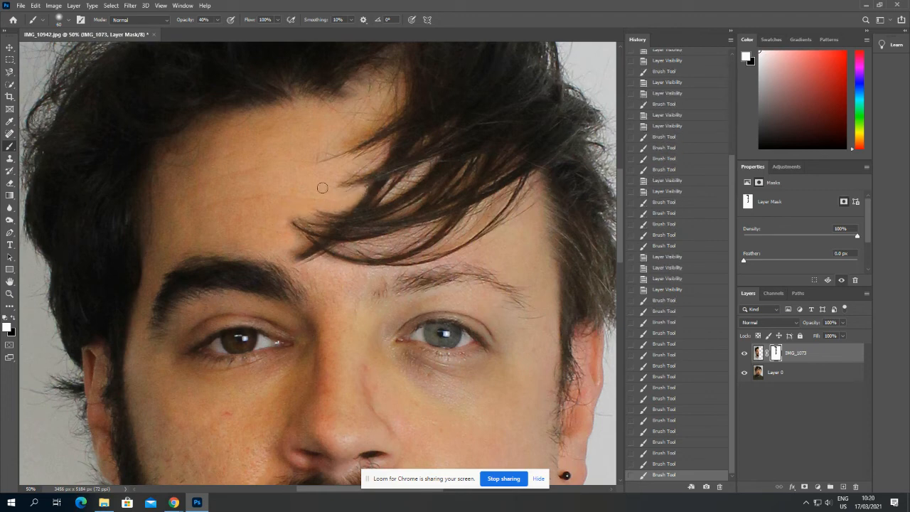
click(672, 464)
key(ctrl+minus)
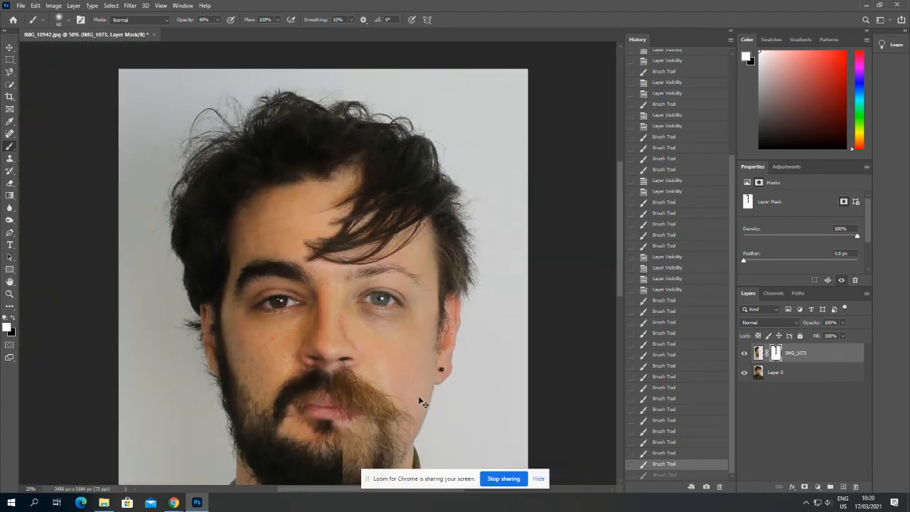
- Undo one more forehead stroke, and touch up the seam at the moustache with a white mask dab
click(670, 454)
scroll(397, 354, down, 3)
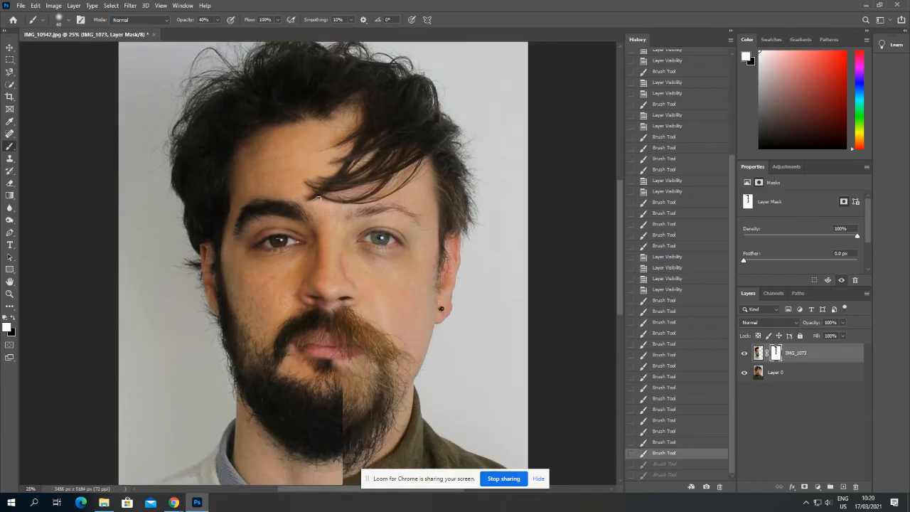
click(347, 330)
key(ctrl+plus)
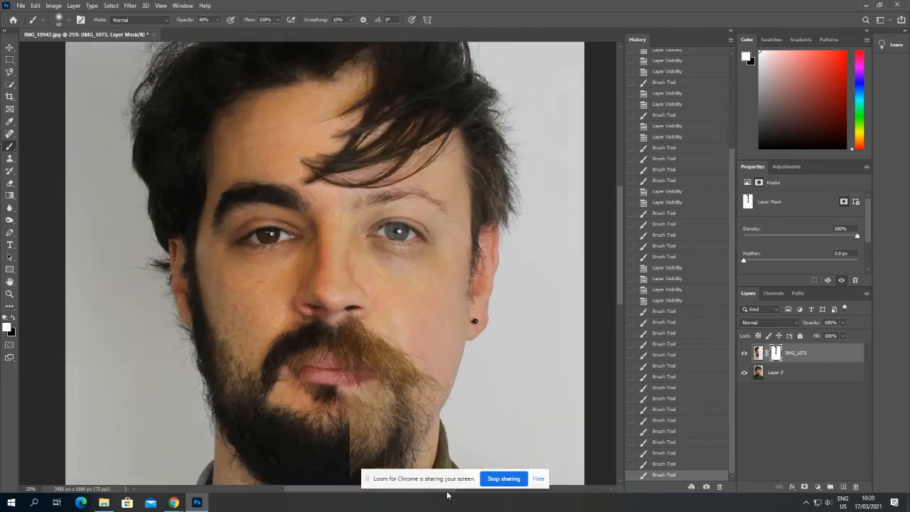
- Set the brush to 65% opacity and about 150 px, and dab white on the mask at the beard's seam
scroll(263, 383, down, 4)
scroll(263, 382, down, 3)
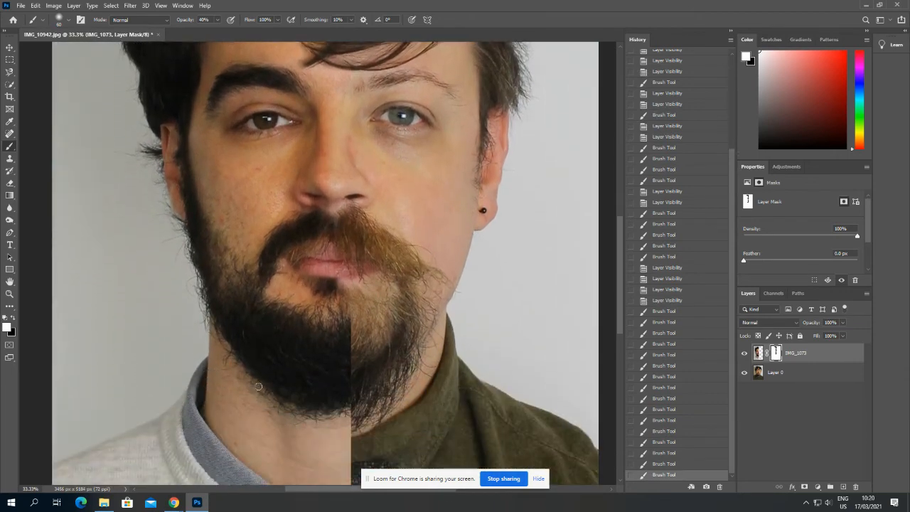
key(ctrl+plus)
key(ctrl+minus)
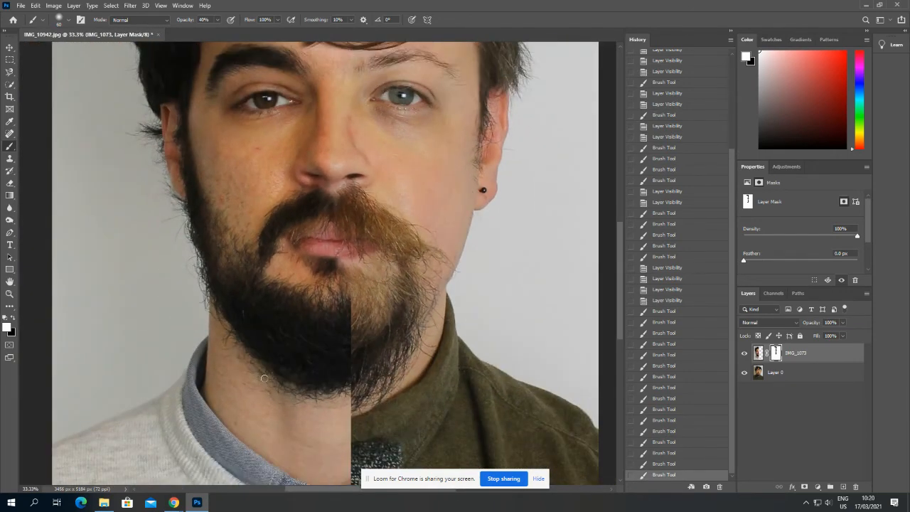
scroll(264, 382, down, 1)
click(218, 20)
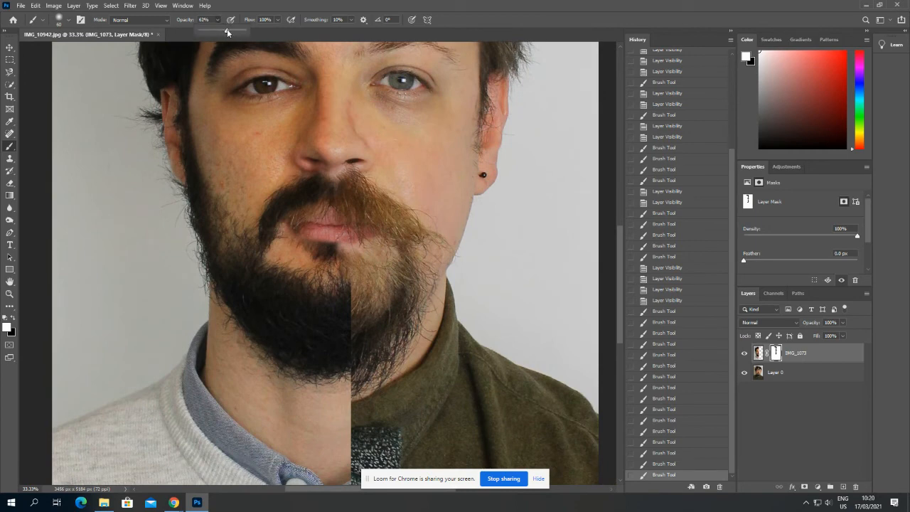
key(Return)
key(bracketright)
key(bracketright)
key(bracketright)
key(bracketright)
key(bracketright)
key(bracketright)
click(349, 300)
click(350, 299)
- Blend the beard's vertical seam with black mask strokes, and compare by hiding and showing the IMG_1073 layer
click(13, 318)
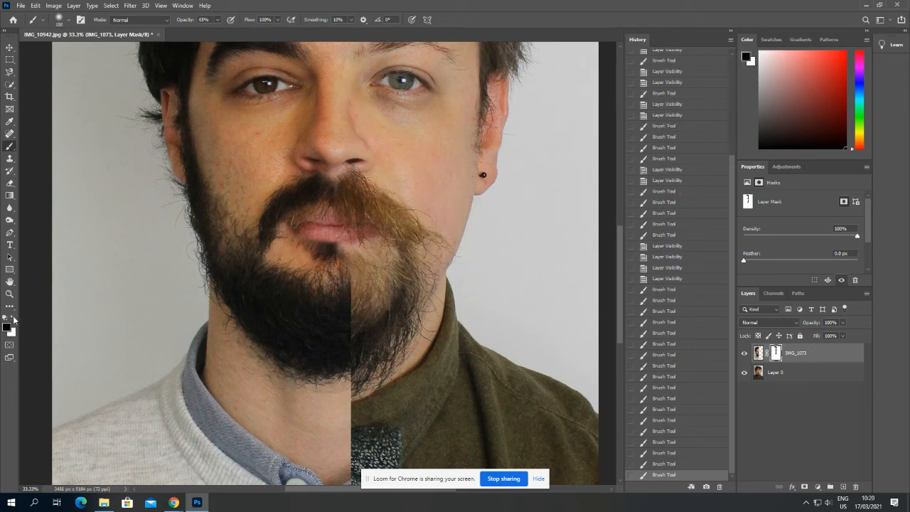
click(13, 318)
click(13, 318)
drag(342, 279, 348, 313)
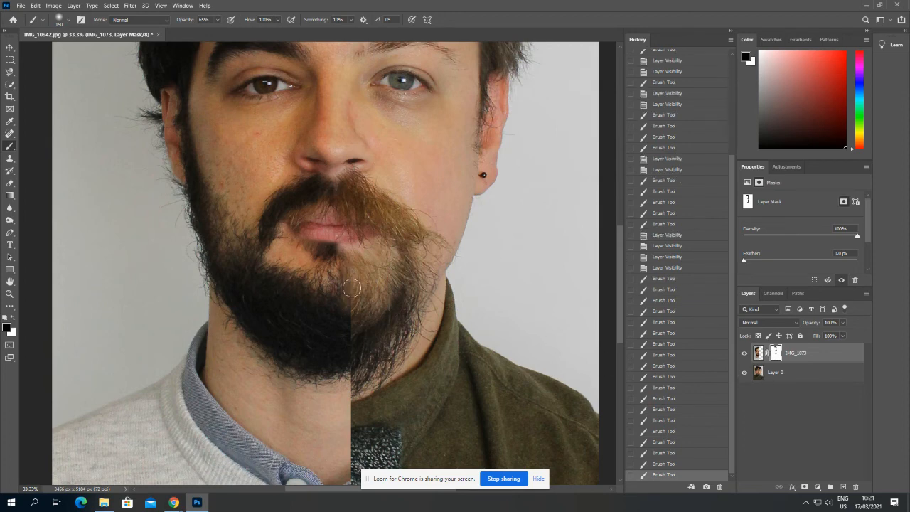
mouse_move(355, 327)
mouse_down()
mouse_move(351, 286)
mouse_move(353, 342)
mouse_move(344, 309)
mouse_move(349, 340)
mouse_up()
mouse_move(342, 301)
mouse_down()
mouse_move(335, 296)
mouse_move(351, 332)
mouse_move(349, 310)
mouse_move(330, 295)
mouse_move(346, 267)
mouse_move(354, 271)
mouse_up()
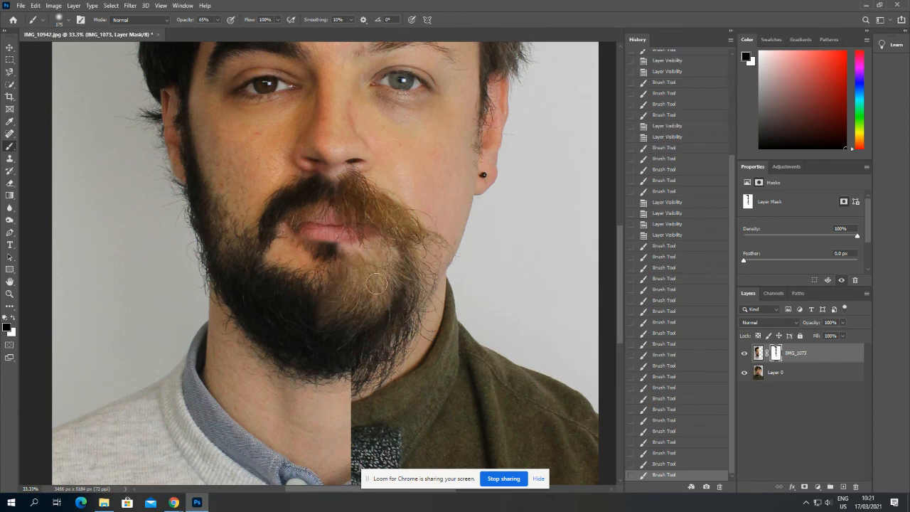
click(745, 354)
click(746, 353)
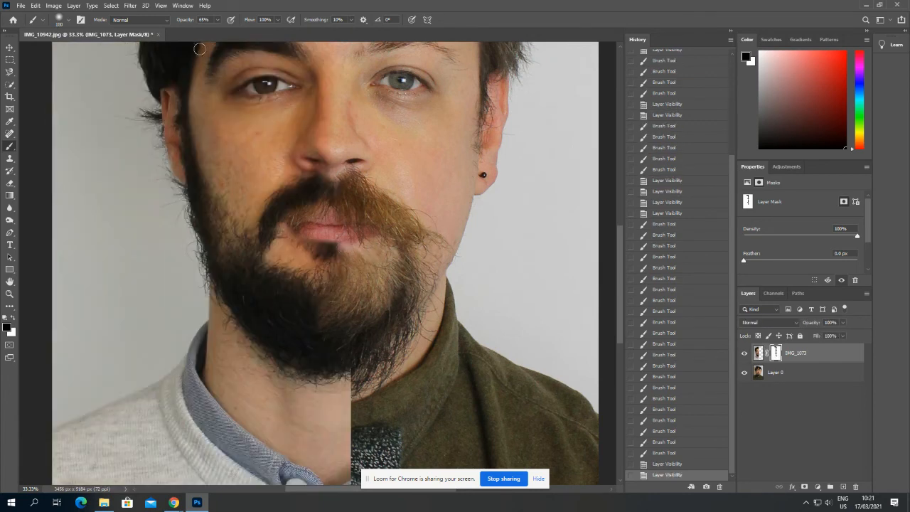
- Try painting black over the dark patch under the lower lip at 35% brush opacity, and undo the stroke
click(217, 20)
drag(211, 33, 204, 32)
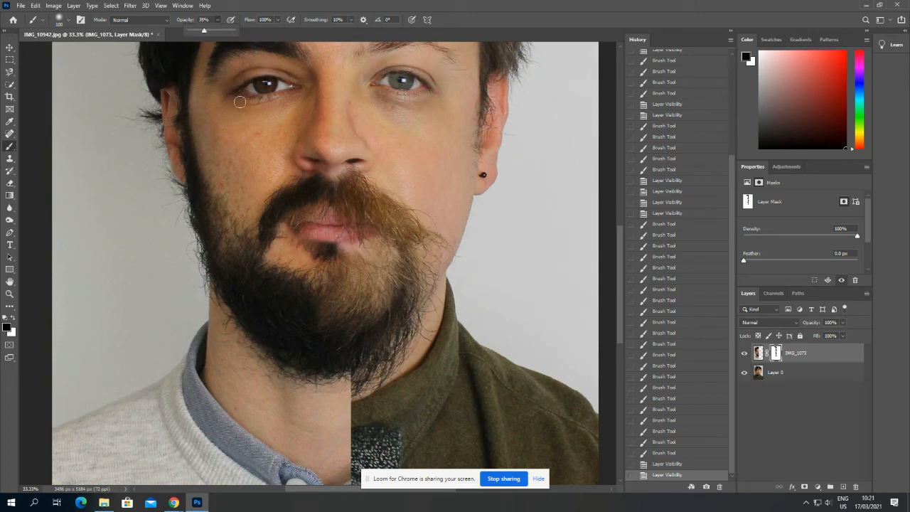
key([)
scroll(343, 263, up, 1)
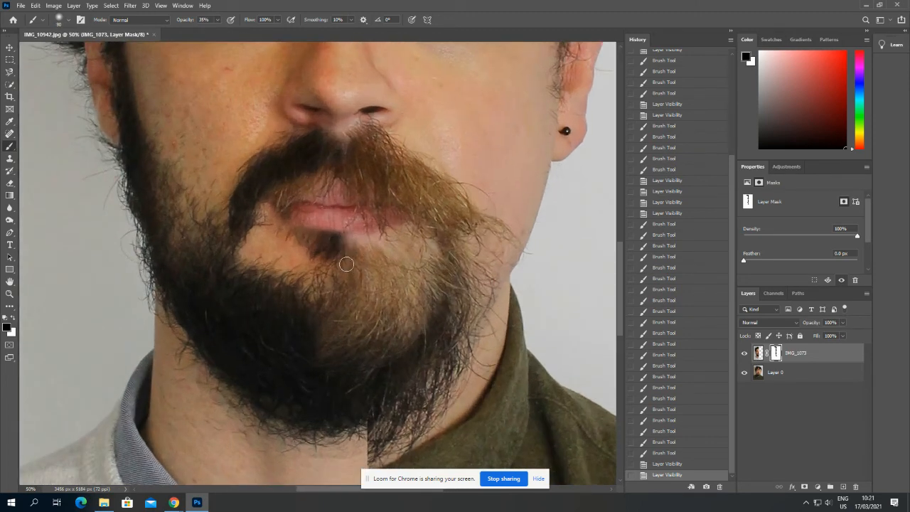
mouse_move(329, 226)
mouse_down()
mouse_move(337, 254)
mouse_move(304, 229)
mouse_up()
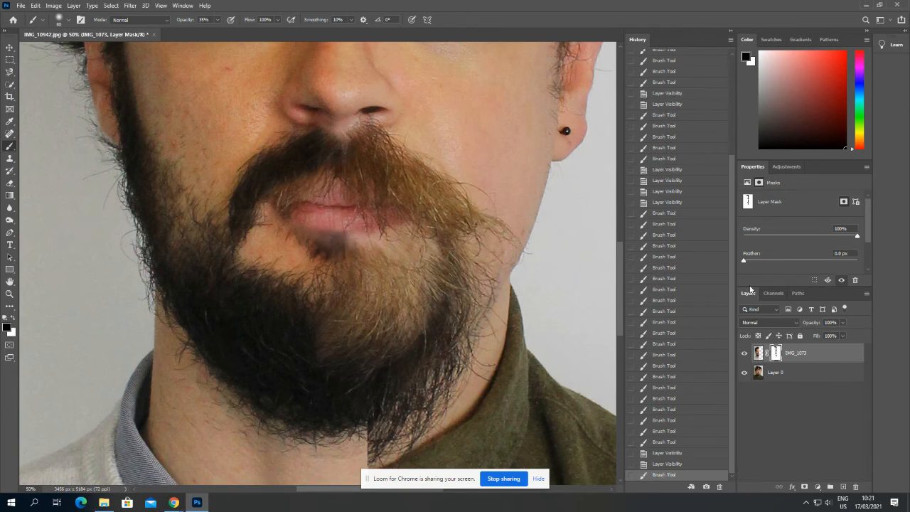
click(667, 464)
- Soften the patch under the lower lip with black at 18% brush opacity, and compare by hiding and showing the IMG_1073 layer
click(217, 21)
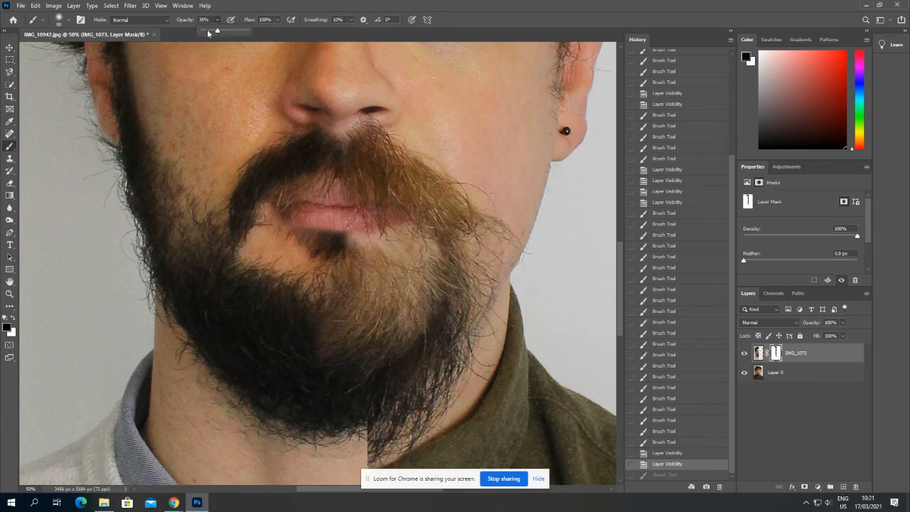
mouse_move(353, 238)
mouse_down()
mouse_move(317, 228)
mouse_move(335, 229)
mouse_move(347, 252)
mouse_move(352, 233)
mouse_move(327, 224)
mouse_move(359, 249)
mouse_up()
scroll(383, 296, down, 3)
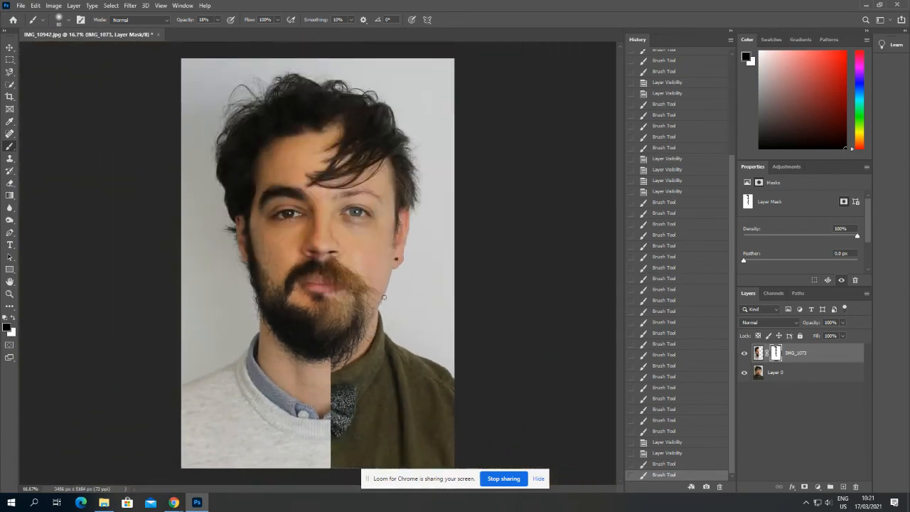
scroll(384, 296, up, 2)
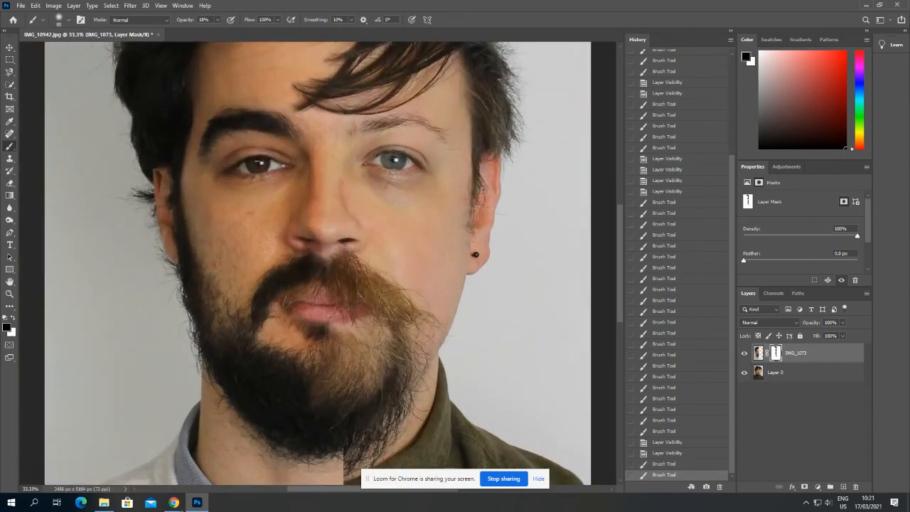
scroll(367, 304, down, 2)
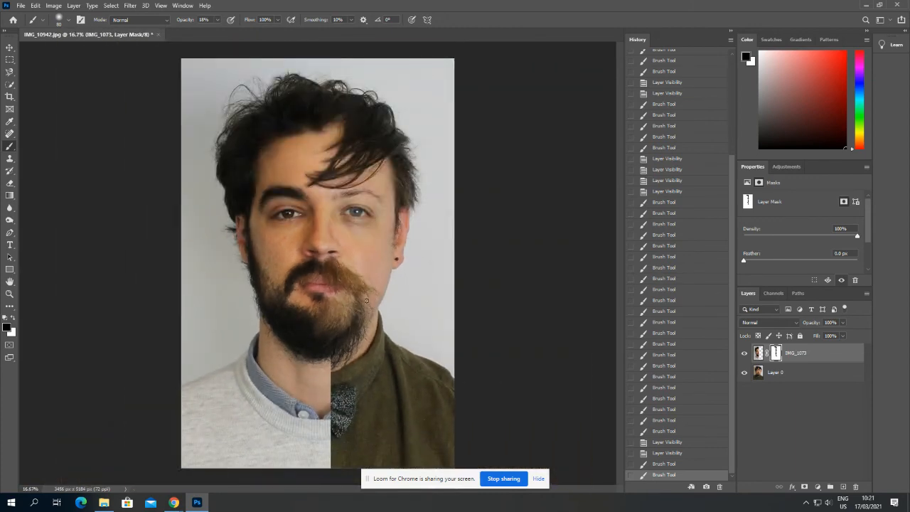
click(744, 354)
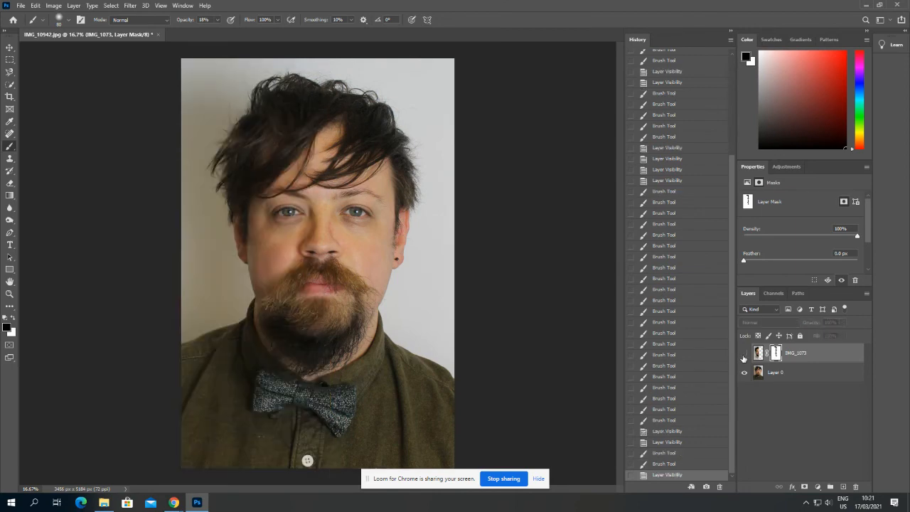
click(745, 354)
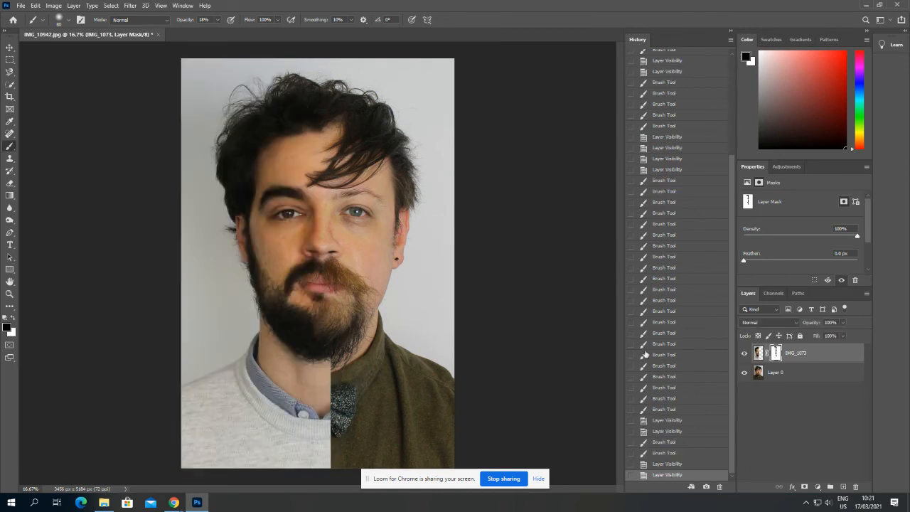
- Paint black on the mask over the sweater and neck with a 300 px brush at 100% opacity, revealing the green shirt and bow tie
key(ctrl+plus)
scroll(485, 354, down, 5)
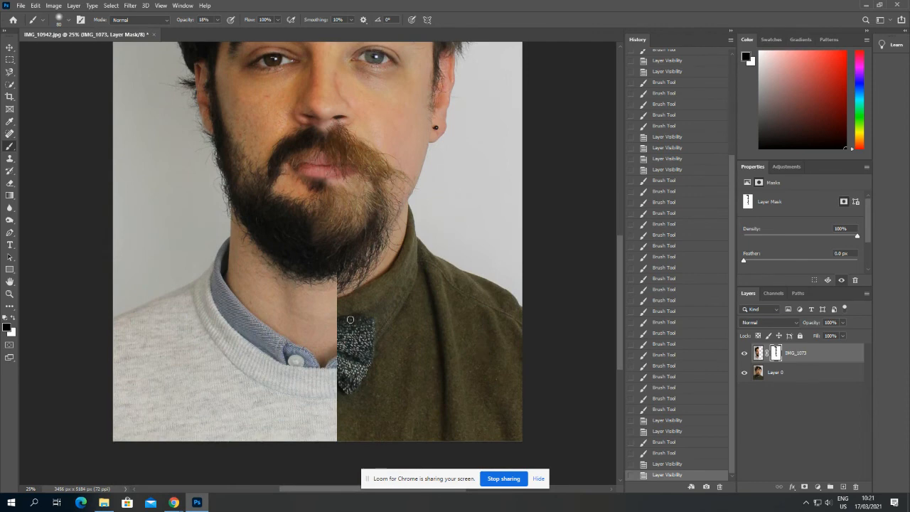
click(218, 20)
key(bracketright)
key(bracketright)
key(bracketright)
key(bracketright)
key(bracketright)
mouse_move(328, 278)
mouse_down()
mouse_move(339, 307)
mouse_move(346, 297)
mouse_move(357, 333)
mouse_move(281, 435)
mouse_move(292, 459)
mouse_move(349, 412)
mouse_move(361, 449)
mouse_move(108, 427)
mouse_move(170, 447)
mouse_move(141, 443)
mouse_move(350, 441)
mouse_move(296, 418)
mouse_move(306, 414)
mouse_move(241, 399)
mouse_move(279, 395)
mouse_move(291, 357)
mouse_move(327, 326)
mouse_move(336, 301)
mouse_up()
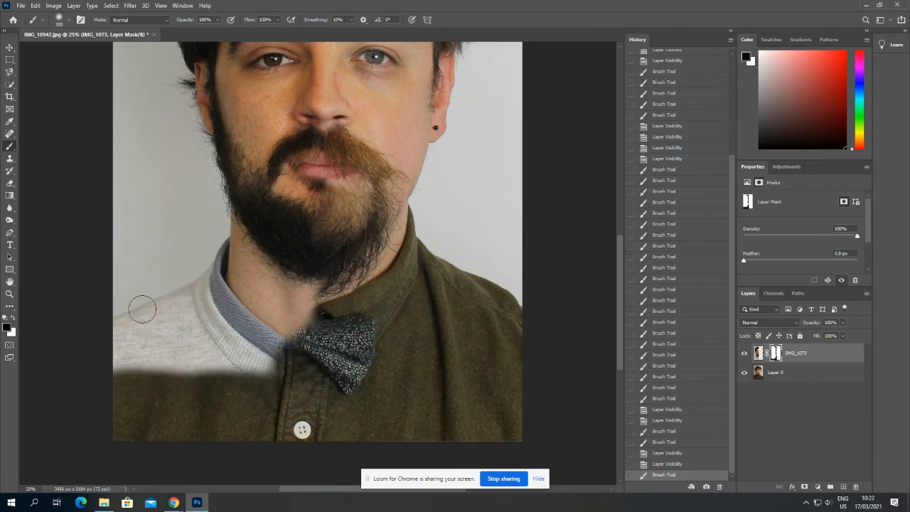
mouse_move(316, 322)
mouse_down()
mouse_move(259, 313)
mouse_move(307, 350)
mouse_move(248, 335)
mouse_move(295, 342)
mouse_move(232, 386)
mouse_move(272, 372)
mouse_move(150, 380)
mouse_move(98, 371)
mouse_move(115, 327)
mouse_move(172, 320)
mouse_move(163, 324)
mouse_move(191, 334)
mouse_move(120, 354)
mouse_move(143, 325)
mouse_move(278, 314)
mouse_move(205, 317)
mouse_move(313, 321)
mouse_move(217, 272)
mouse_move(81, 308)
mouse_move(213, 311)
mouse_move(218, 295)
mouse_move(117, 287)
mouse_move(114, 260)
mouse_move(158, 251)
mouse_move(171, 251)
mouse_move(190, 275)
mouse_move(168, 252)
mouse_move(202, 224)
mouse_move(208, 259)
mouse_move(218, 250)
mouse_move(217, 298)
mouse_up()
- Reveal the shirt collar beside the beard and the bow tie with a 175 px black brush, and compare with the IMG_1073 layer hidden
key(bracketleft)
key(bracketleft)
key(bracketleft)
mouse_move(217, 207)
mouse_down()
mouse_move(219, 229)
mouse_move(222, 194)
mouse_move(224, 263)
mouse_move(227, 232)
mouse_move(239, 286)
mouse_move(256, 293)
mouse_move(235, 244)
mouse_move(289, 309)
mouse_move(330, 326)
mouse_move(305, 286)
mouse_move(326, 287)
mouse_move(267, 274)
mouse_move(230, 213)
mouse_move(228, 182)
mouse_move(241, 217)
mouse_move(230, 238)
mouse_up()
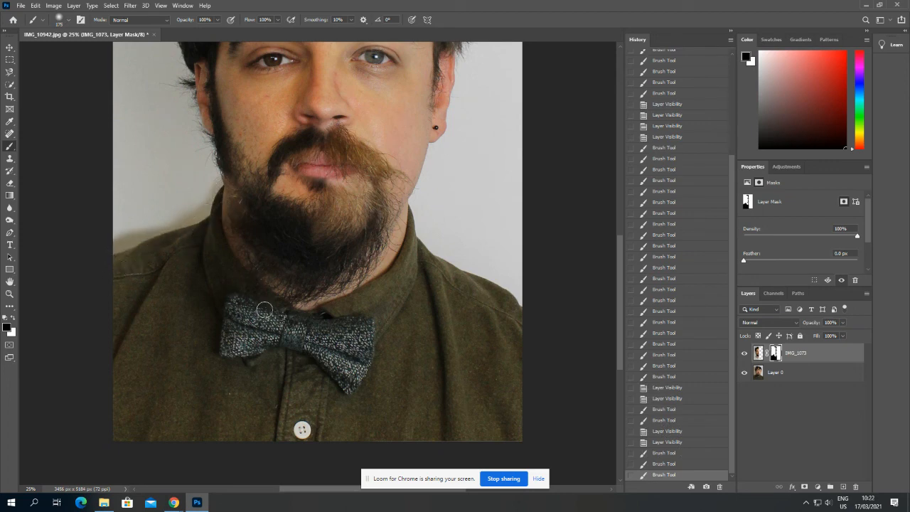
drag(264, 310, 364, 331)
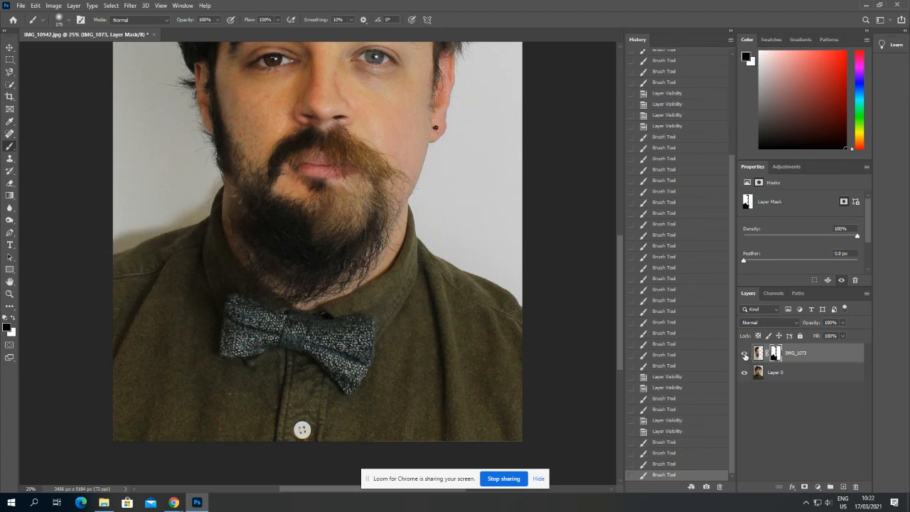
click(745, 354)
click(745, 354)
click(745, 354)
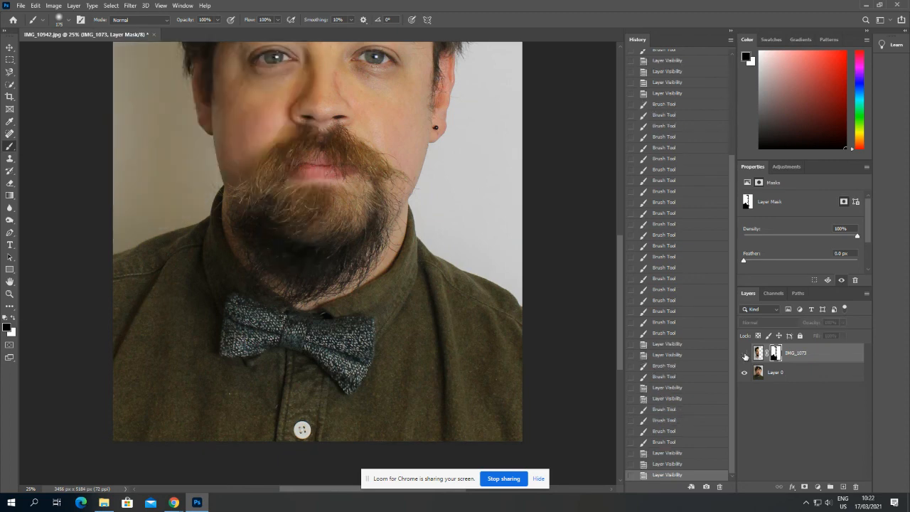
click(745, 355)
click(744, 354)
click(745, 355)
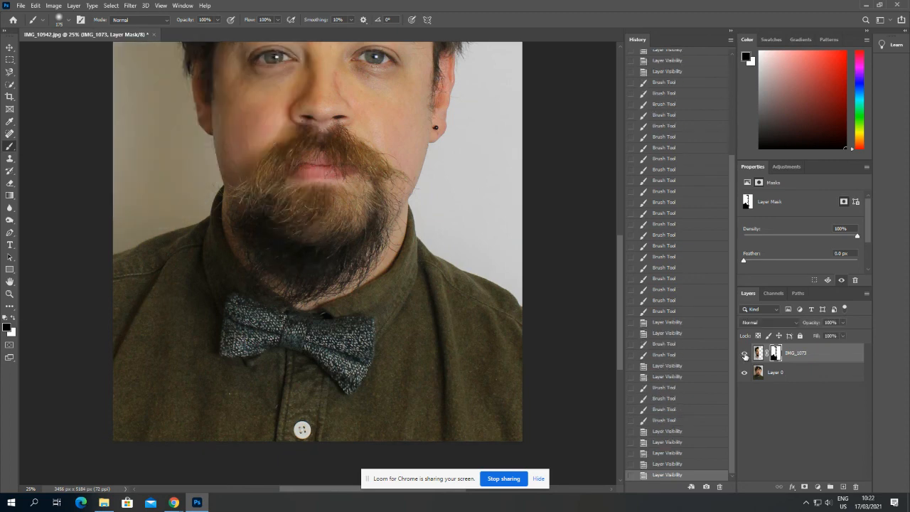
- Paint over the shirt's shoulder and chest area on the mask with a 250 px black brush
key(bracketright)
key(bracketright)
key(bracketright)
mouse_move(178, 335)
mouse_down()
mouse_move(189, 294)
mouse_move(132, 303)
mouse_up()
scroll(182, 394, up, 1)
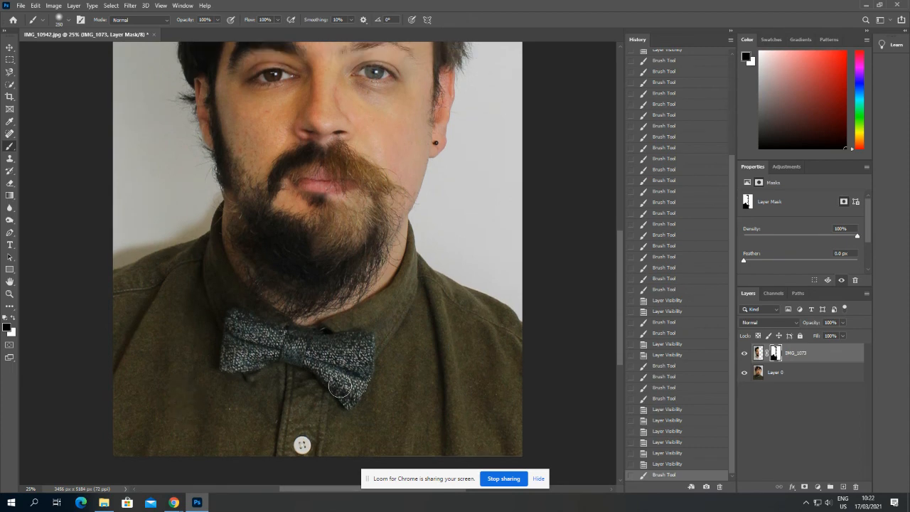
- Examine the collar, beard and shoulder shadow by repeatedly hiding and showing the IMG_1073 layer
click(745, 354)
click(745, 354)
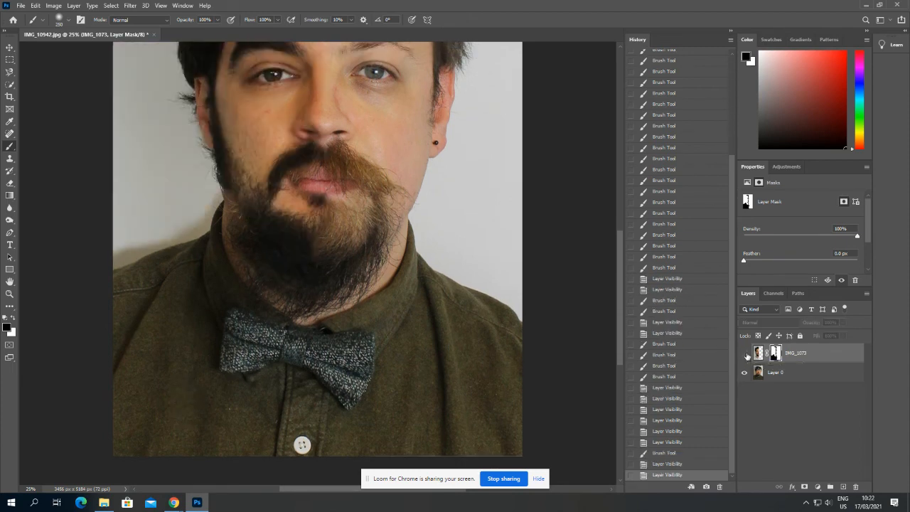
click(745, 354)
click(745, 354)
scroll(278, 387, up, 1)
scroll(278, 387, up, 1)
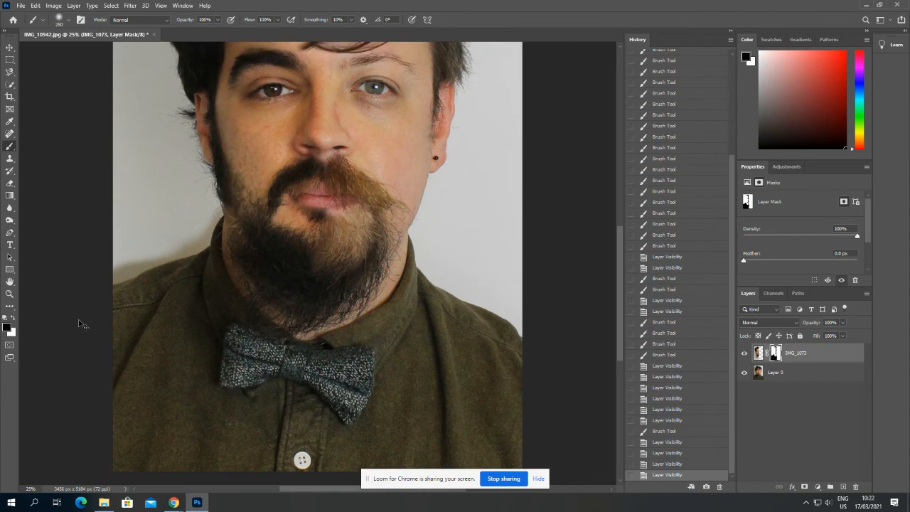
key(ctrl+plus)
drag(330, 490, 289, 489)
scroll(286, 394, up, 4)
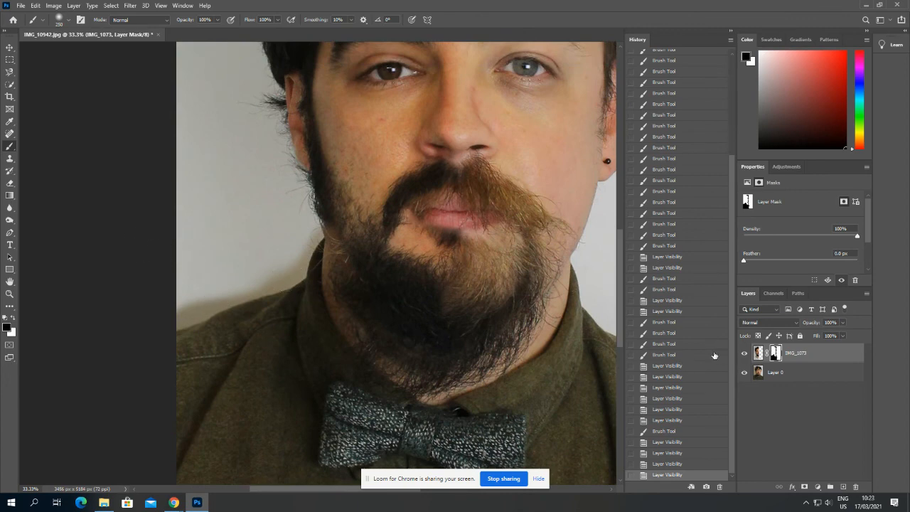
click(745, 353)
click(745, 354)
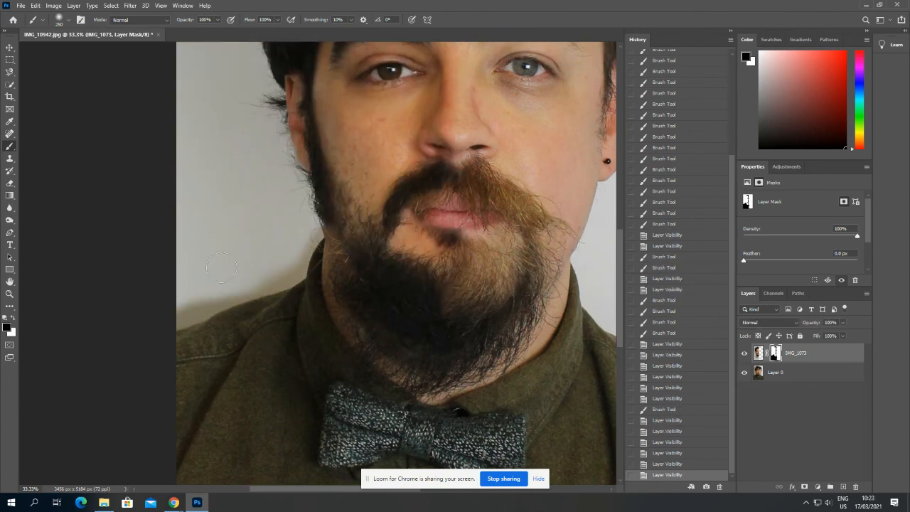
- Restore the light background beside the shirt collar with small white mask strokes, using brush sizes from 90 down to 70 px
click(13, 319)
key(bracketleft)
key(bracketleft)
key(bracketleft)
key(bracketleft)
key(bracketleft)
key(bracketleft)
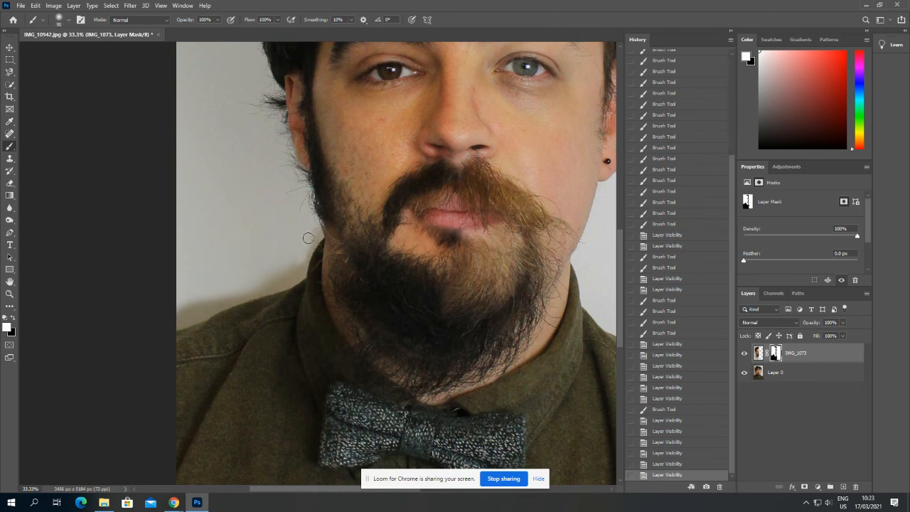
drag(308, 238, 312, 232)
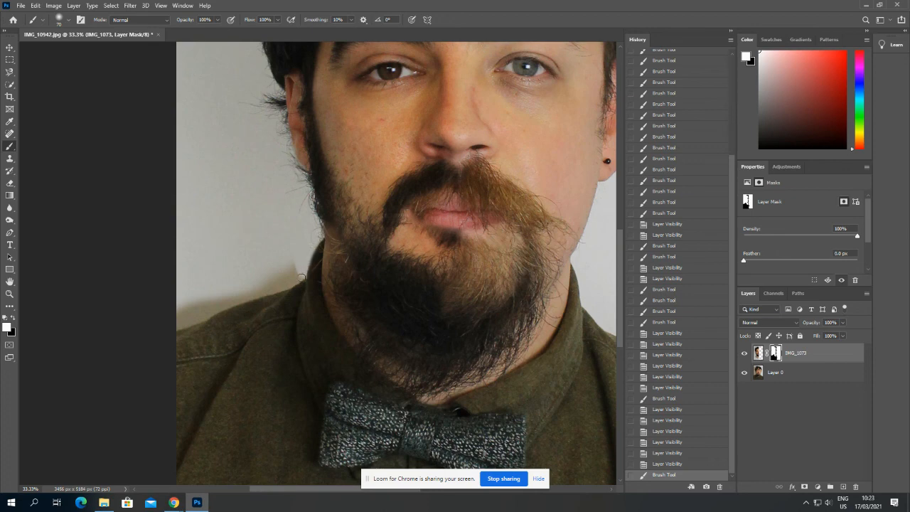
mouse_move(302, 279)
mouse_down()
mouse_move(270, 286)
mouse_move(293, 272)
mouse_up()
- Clean the shadow from the background above the shoulder with white mask strokes, finishing near the collar with a 60 px brush
key(bracketright)
key(bracketright)
key(bracketright)
key(bracketright)
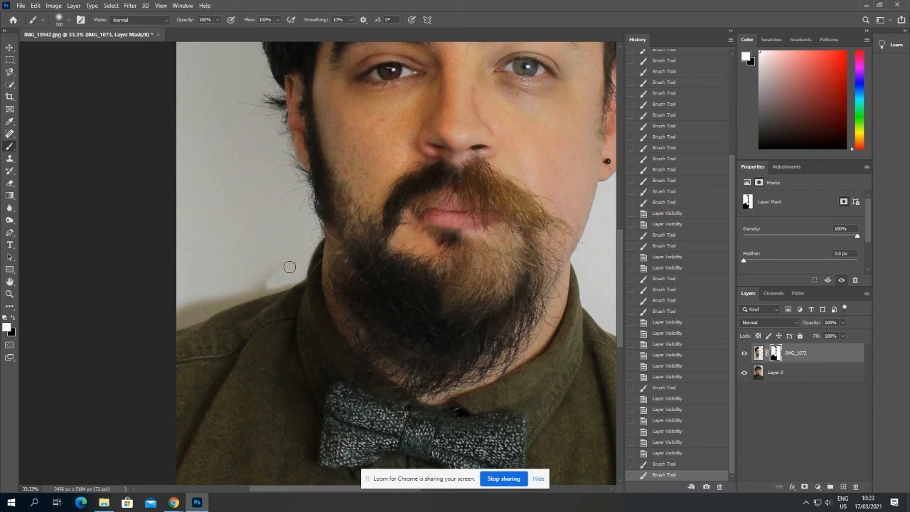
mouse_move(199, 288)
mouse_down()
mouse_move(177, 308)
mouse_move(274, 281)
mouse_up()
key(bracketleft)
key(bracketleft)
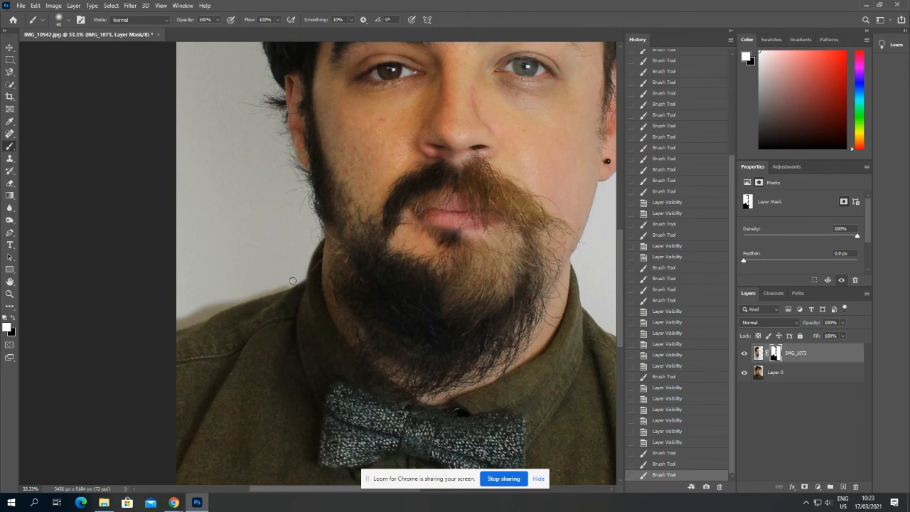
mouse_move(283, 284)
mouse_down()
mouse_move(203, 302)
mouse_move(256, 283)
mouse_up()
- Paint white along the shoulder's upper edge on the mask with a 250 px brush to remove the remaining shadow
key(bracketright)
key(bracketright)
key(bracketright)
key(bracketright)
key(bracketright)
key(bracketright)
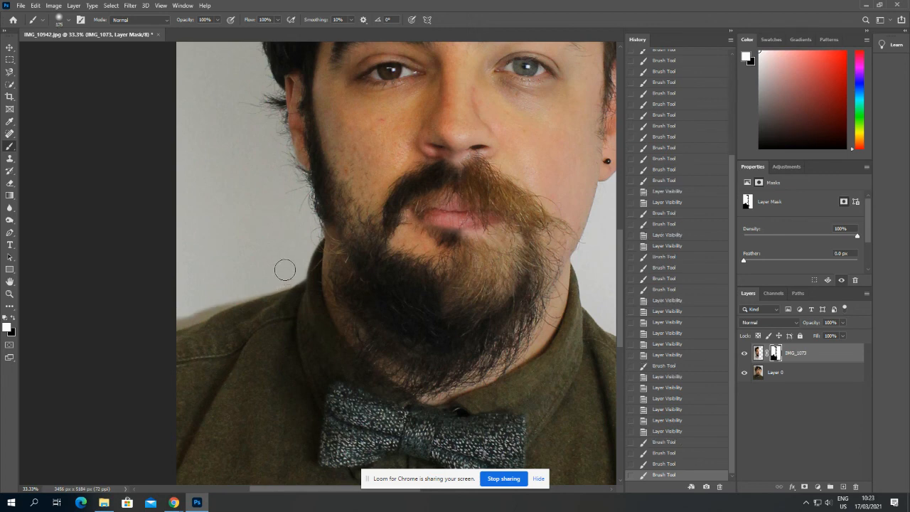
mouse_move(257, 288)
mouse_down()
mouse_move(214, 300)
mouse_move(248, 298)
mouse_up()
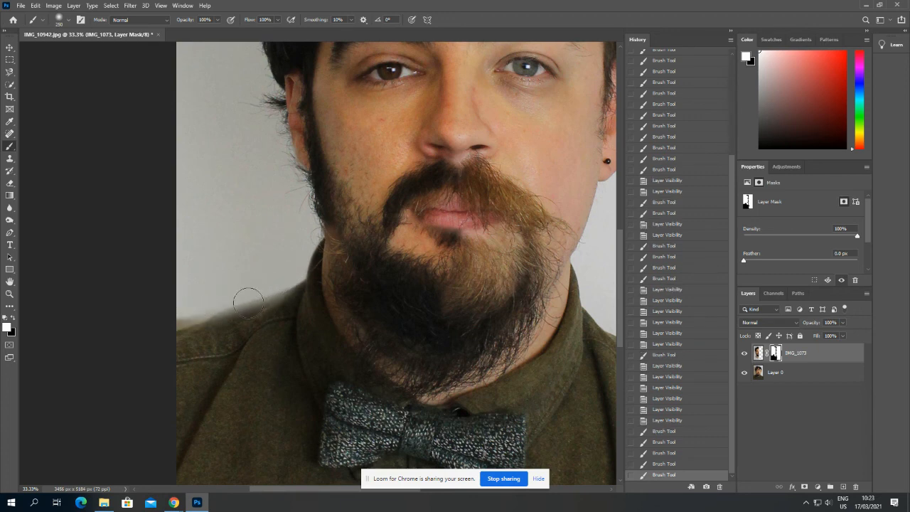
- Undo the last shoulder stroke and repaint white along the shoulder's upper edge on the mask with a 70 px brush
click(665, 463)
key(bracketleft)
key(bracketleft)
key(bracketleft)
key(bracketleft)
key(bracketleft)
key(bracketleft)
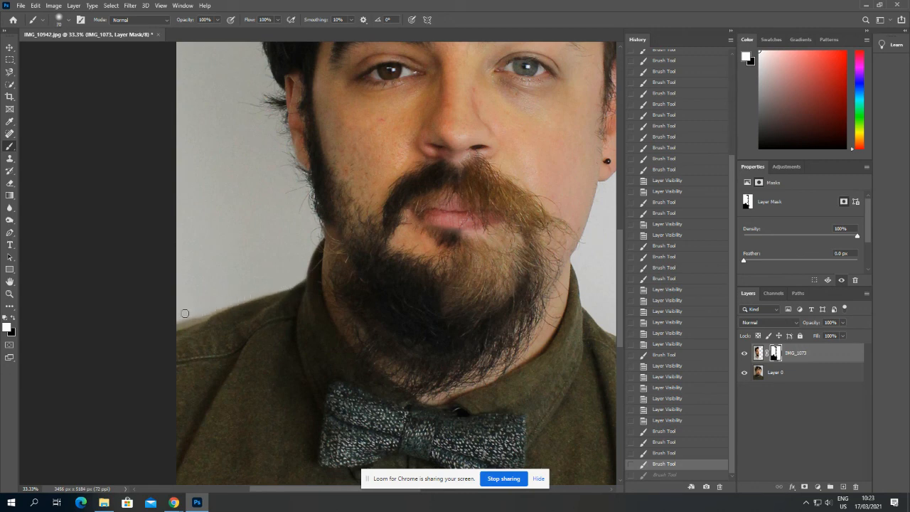
drag(171, 326, 184, 319)
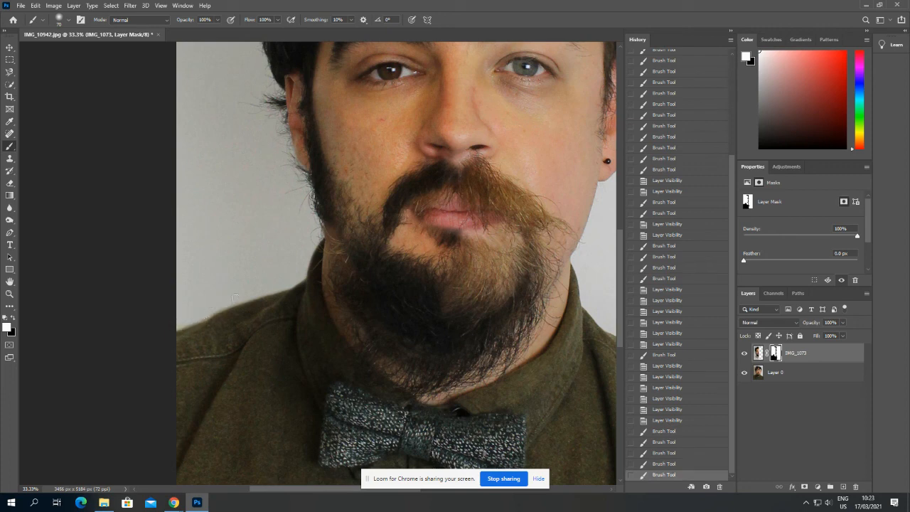
drag(224, 304, 206, 260)
- Examine the whole portrait and the shoulder blend by hiding and showing the IMG_1073 layer
scroll(206, 266, down, 1)
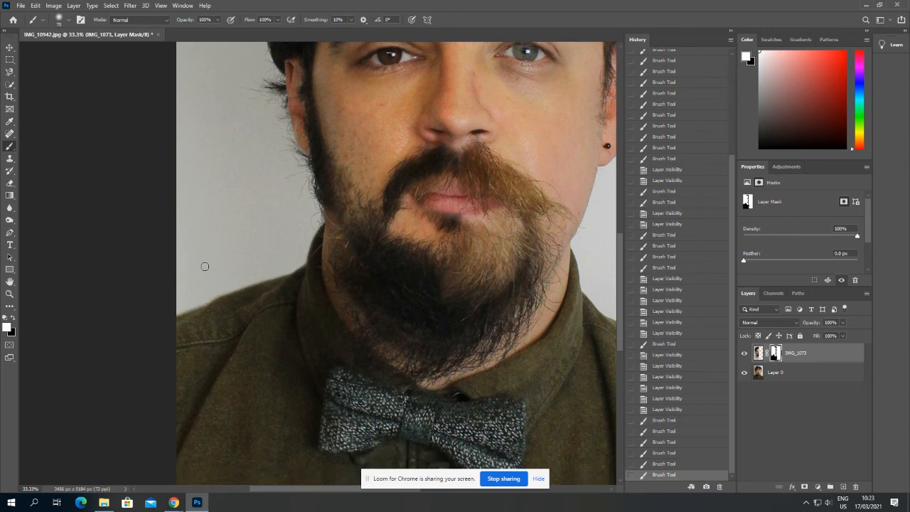
key(ctrl+minus)
key(ctrl+minus)
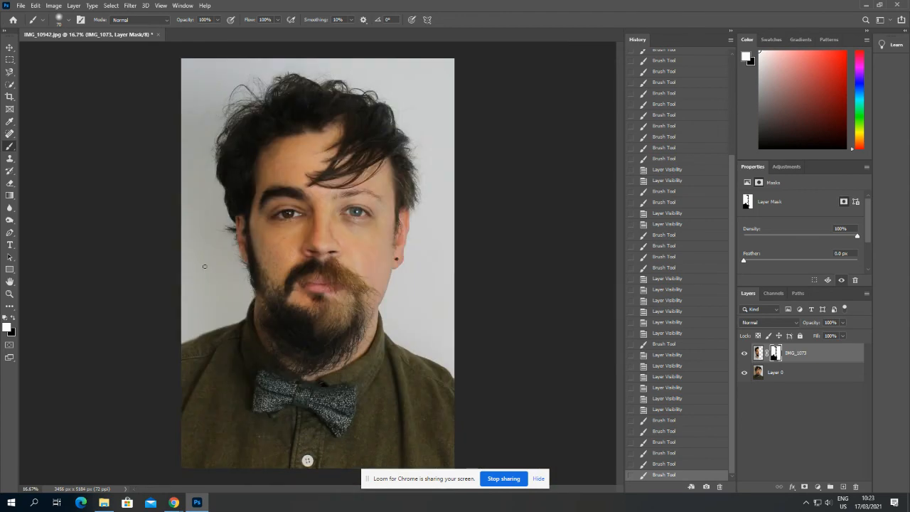
key(ctrl+plus)
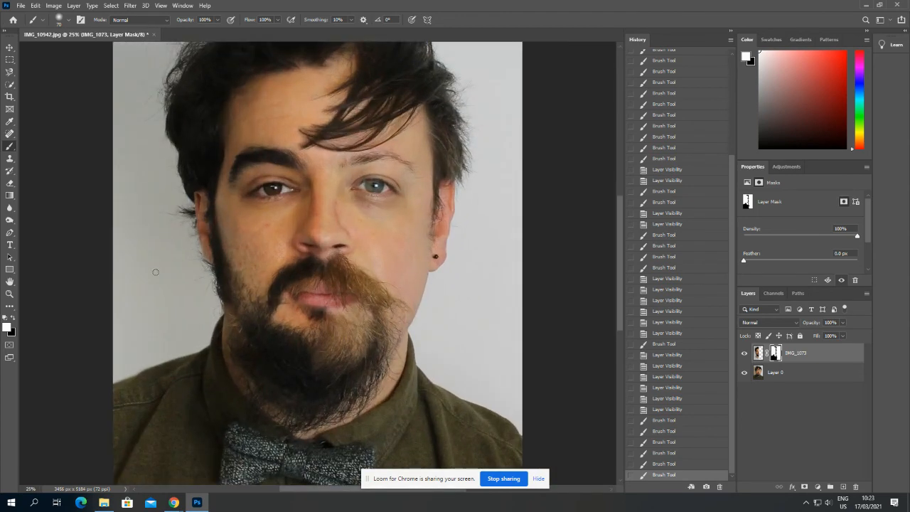
scroll(155, 272, down, 2)
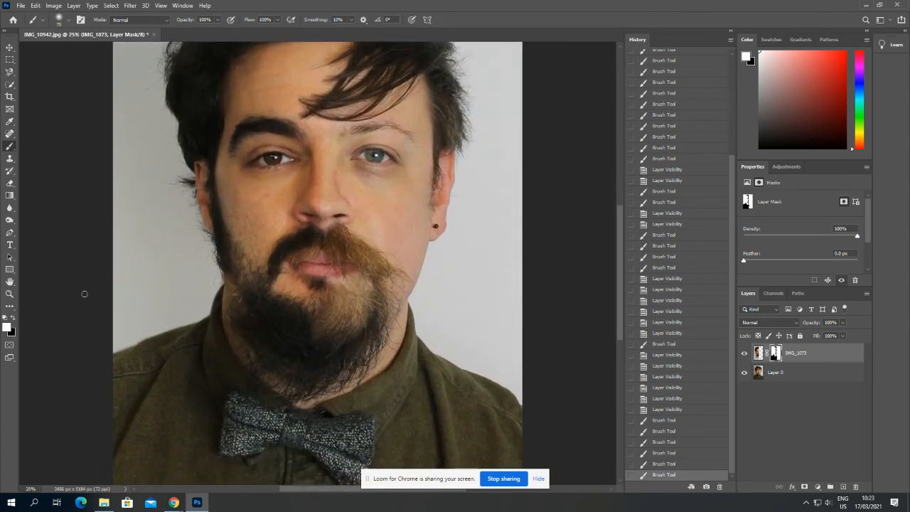
click(12, 318)
click(12, 318)
click(746, 354)
click(746, 354)
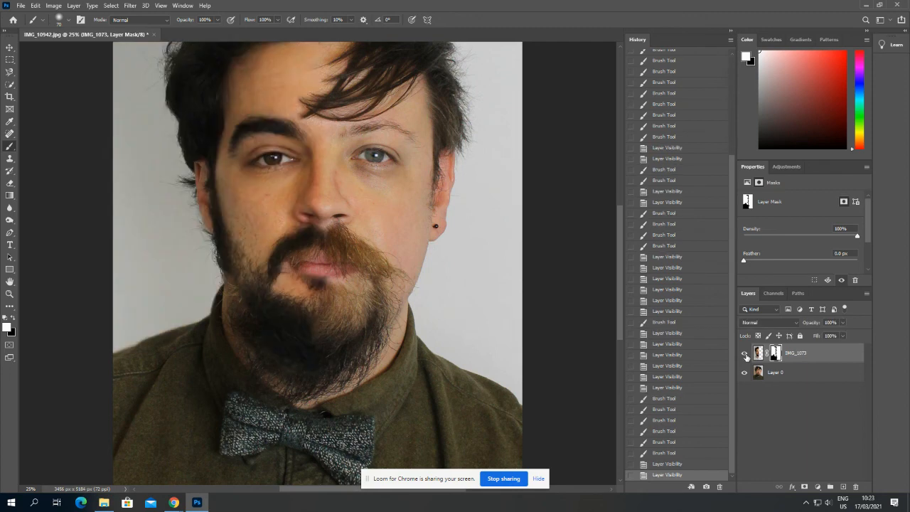
click(745, 355)
click(746, 355)
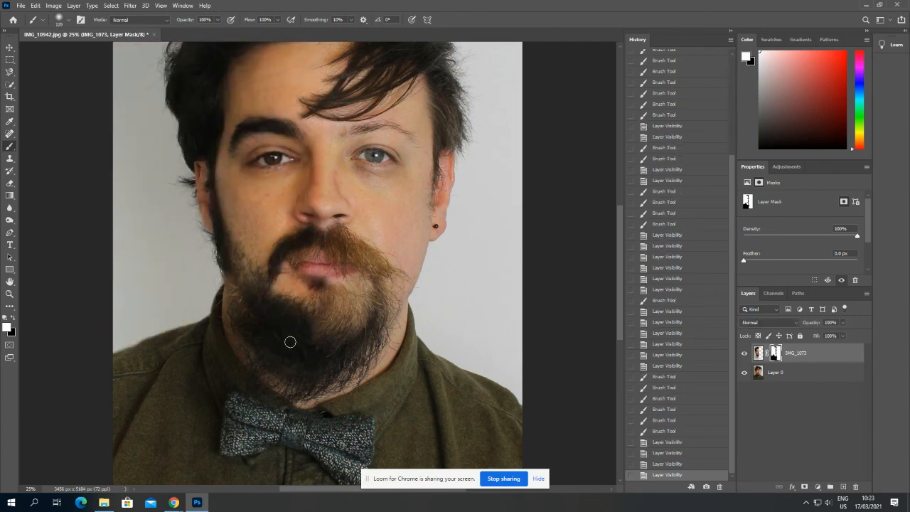
- Try larger white mask strokes along the beard's lower edge and across the shirt collar, undoing each one
key(bracketright)
key(bracketright)
key(bracketright)
key(bracketright)
key(bracketright)
key(bracketright)
key(bracketright)
key(bracketright)
key(bracketright)
key(bracketright)
mouse_move(288, 371)
mouse_down()
mouse_move(300, 376)
mouse_move(256, 349)
mouse_move(297, 377)
mouse_move(238, 316)
mouse_move(226, 283)
mouse_up()
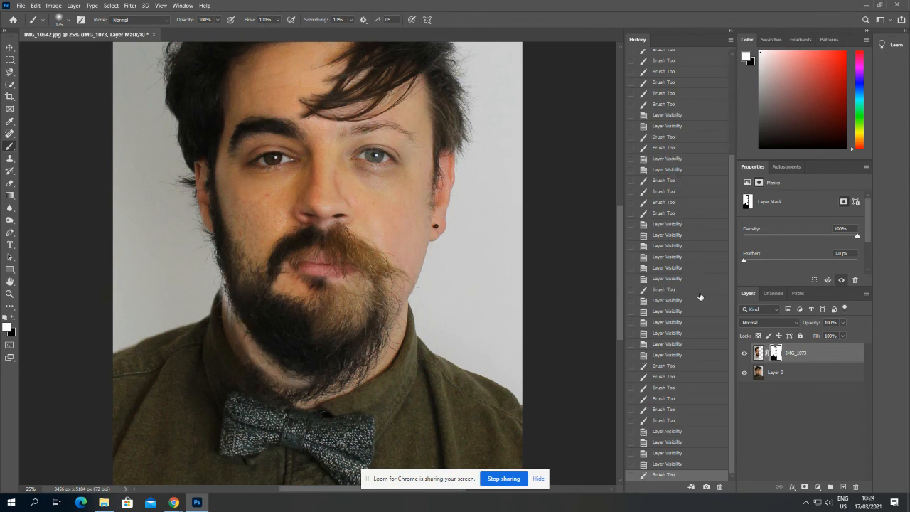
click(663, 464)
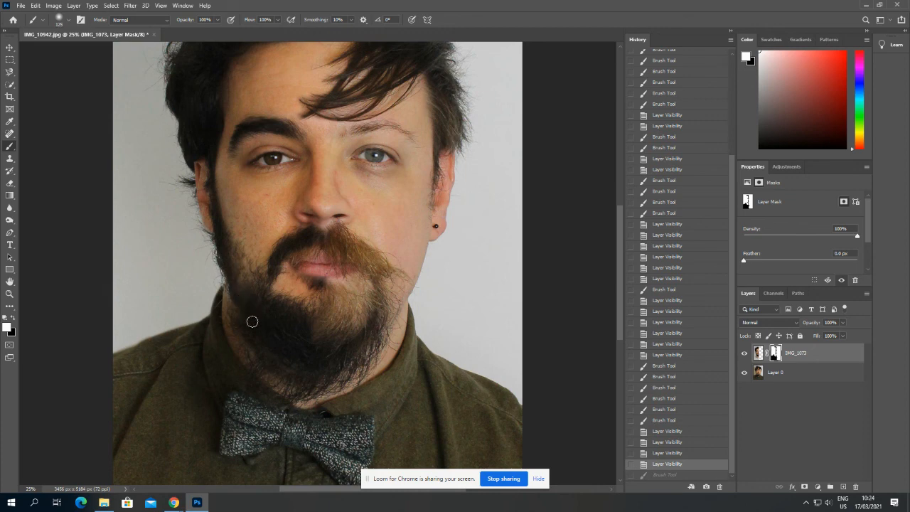
key(ctrl+shift+z)
click(642, 463)
drag(195, 335, 225, 322)
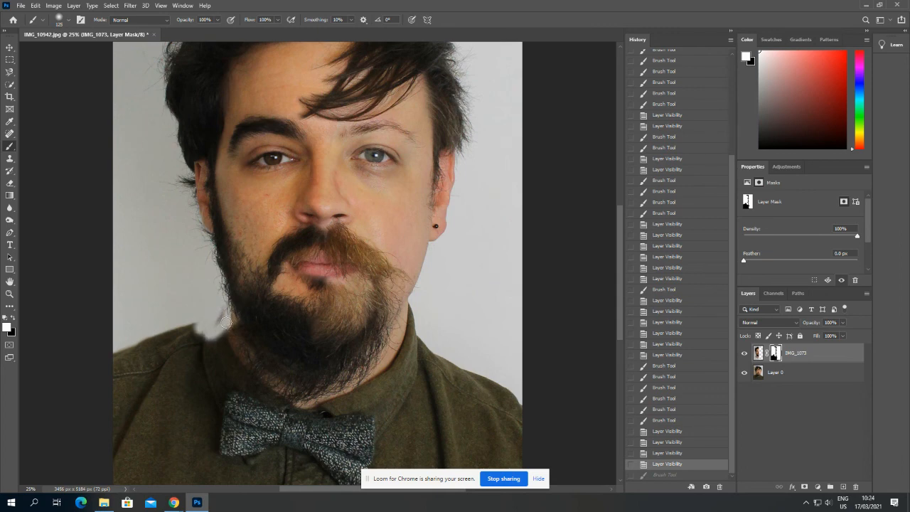
click(668, 464)
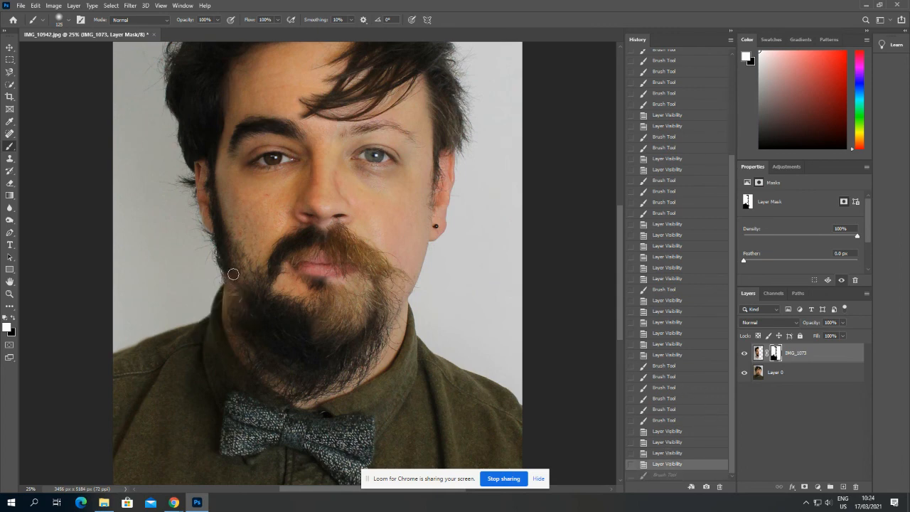
- Paint short white strokes on the mask with a 125 px brush where the dark beard meets the jaw, undoing an overlong one
mouse_move(243, 294)
mouse_down()
mouse_move(254, 313)
mouse_move(238, 283)
mouse_up()
click(241, 304)
click(237, 303)
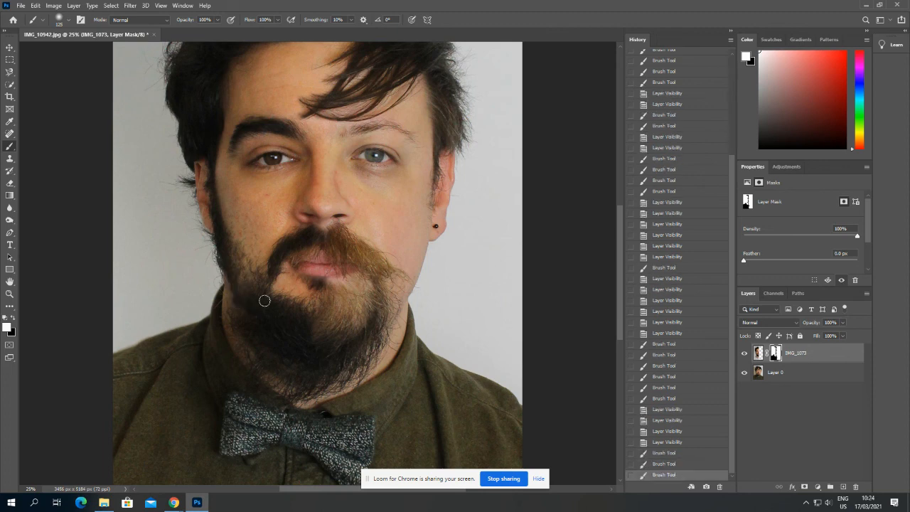
drag(237, 307, 229, 272)
click(662, 464)
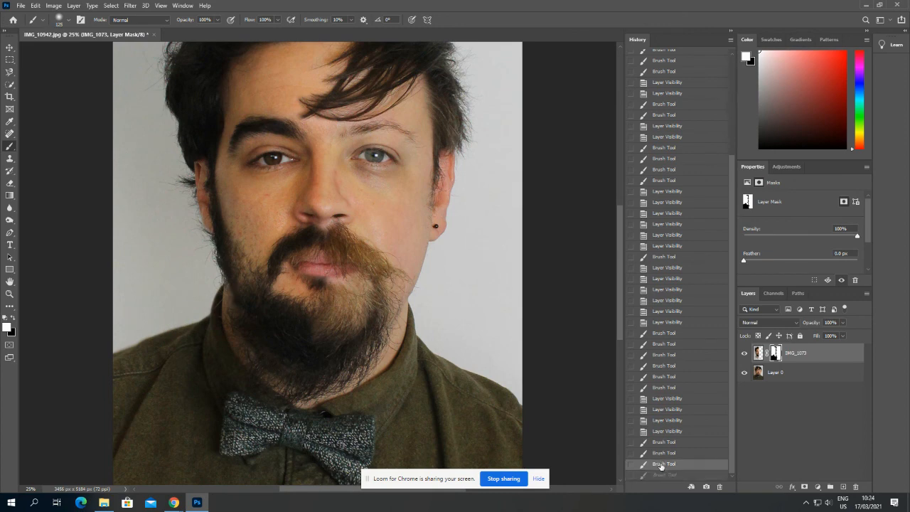
mouse_move(238, 281)
mouse_down()
mouse_move(229, 278)
mouse_move(236, 291)
mouse_up()
- Compare the full blended portrait with the base photo by hiding and showing the IMG_1073 layer
key(ctrl+minus)
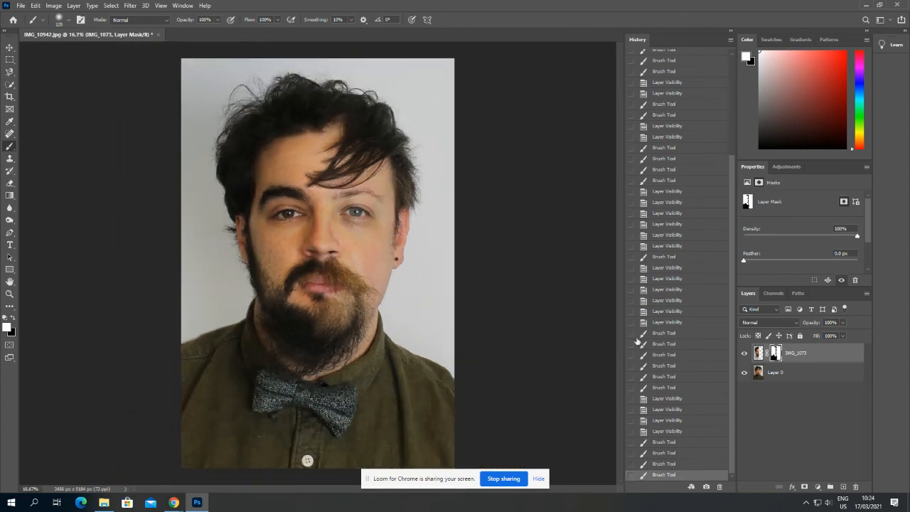
click(10, 60)
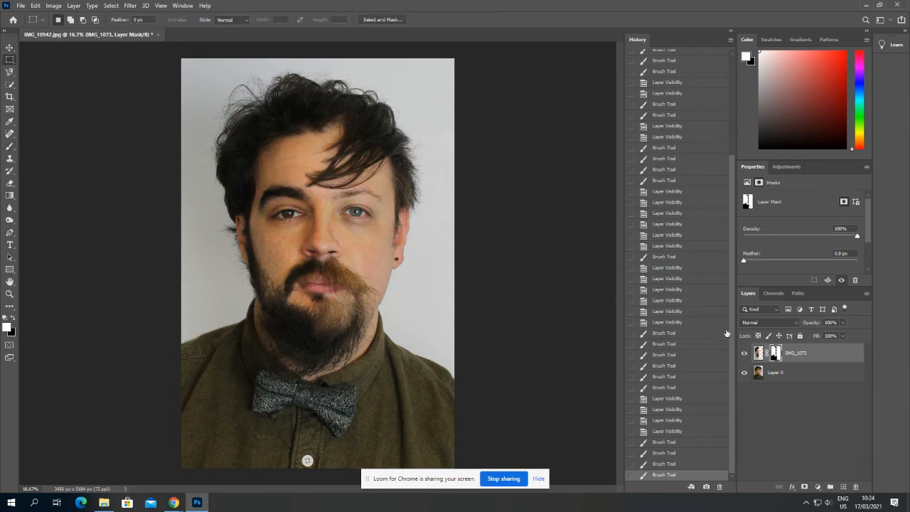
click(744, 355)
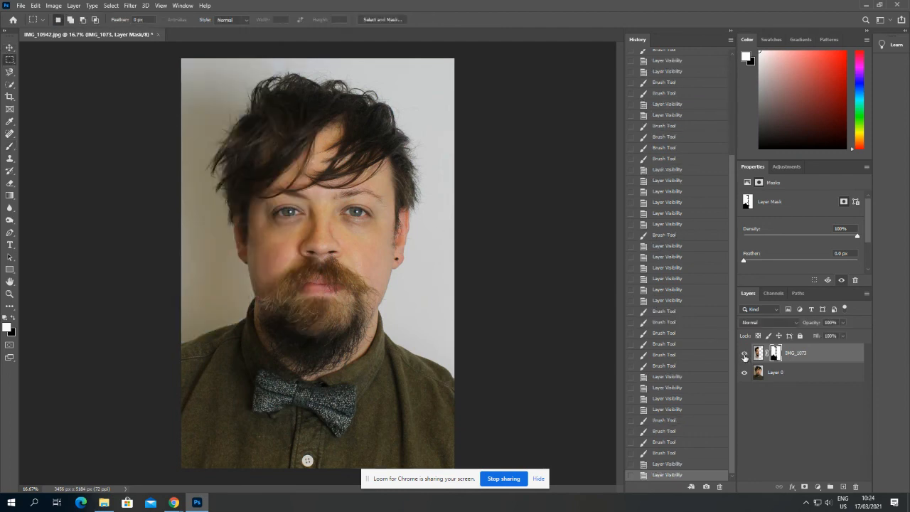
click(744, 355)
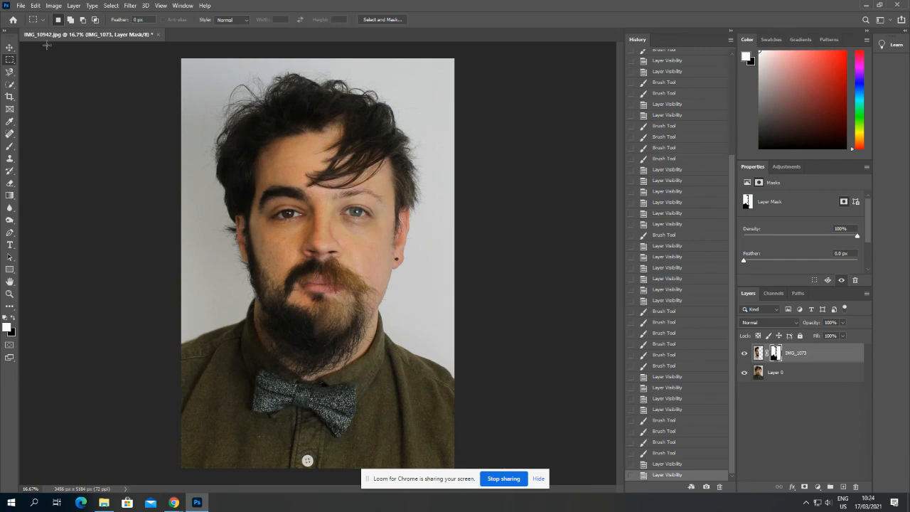
- Start saving IMG_10942 as a Photoshop file in the Desktop's GCSE Photography > Edits folder, and cancel without saving
click(21, 6)
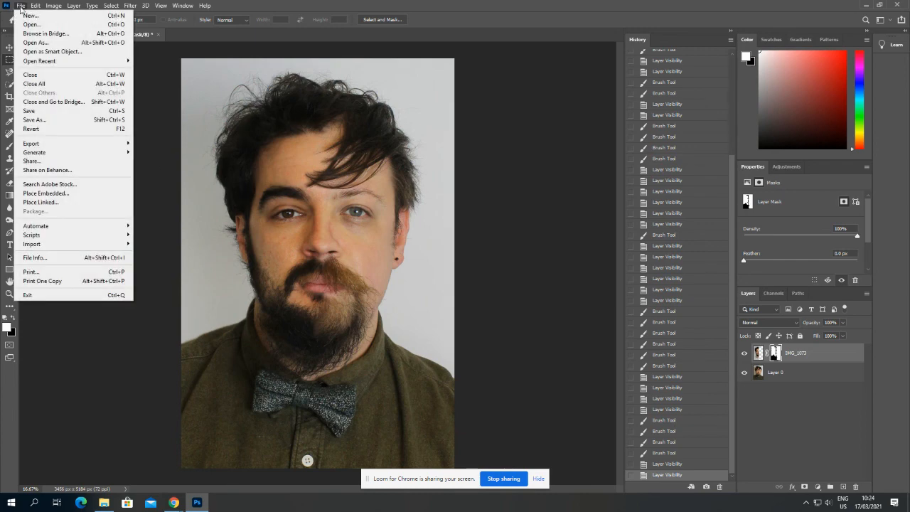
click(42, 120)
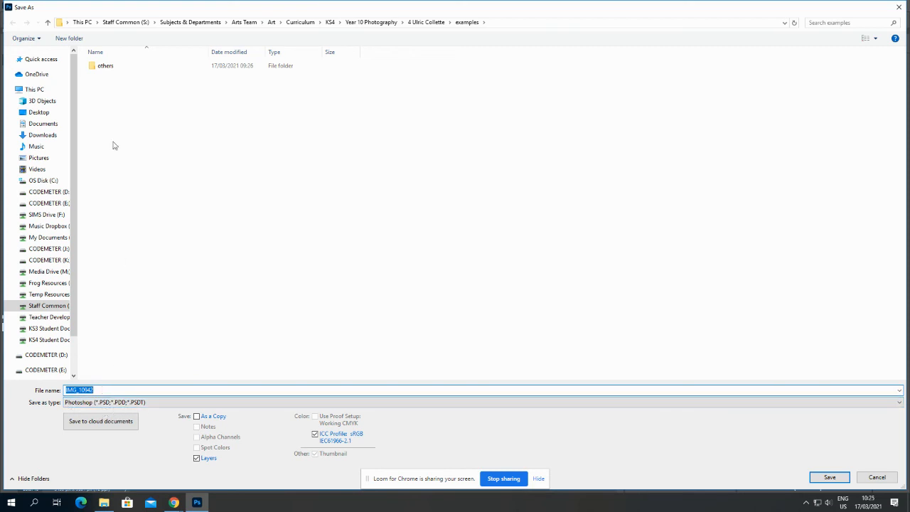
click(39, 112)
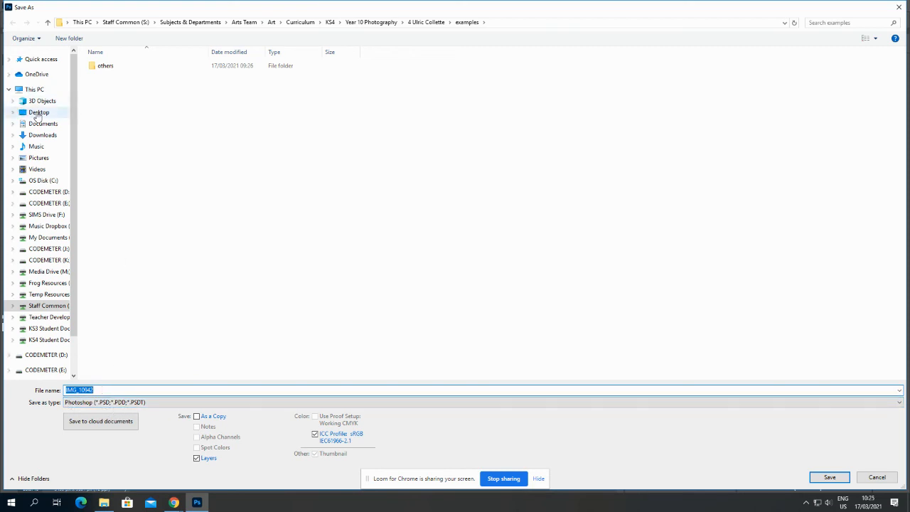
double_click(98, 390)
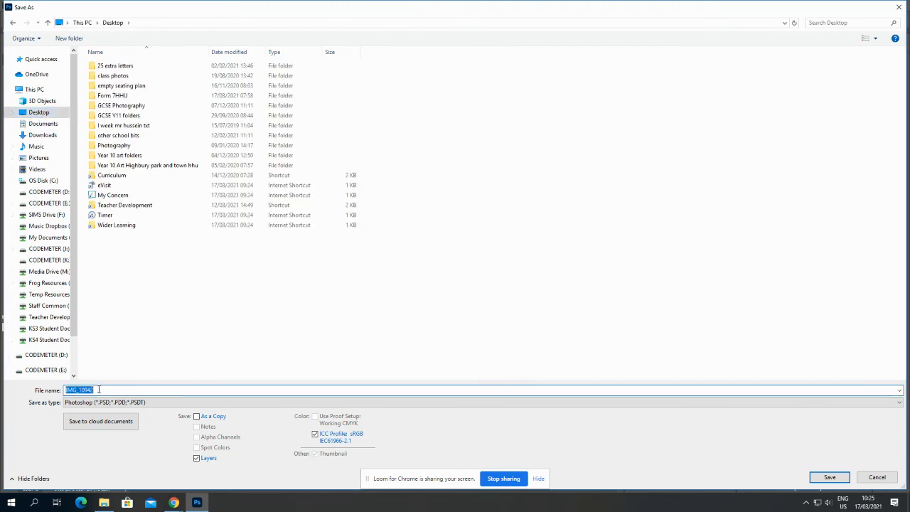
double_click(129, 107)
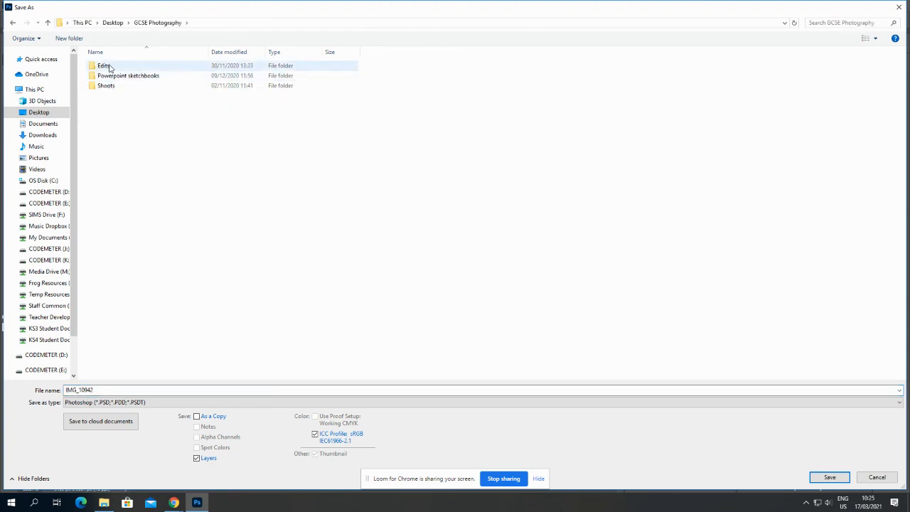
double_click(107, 66)
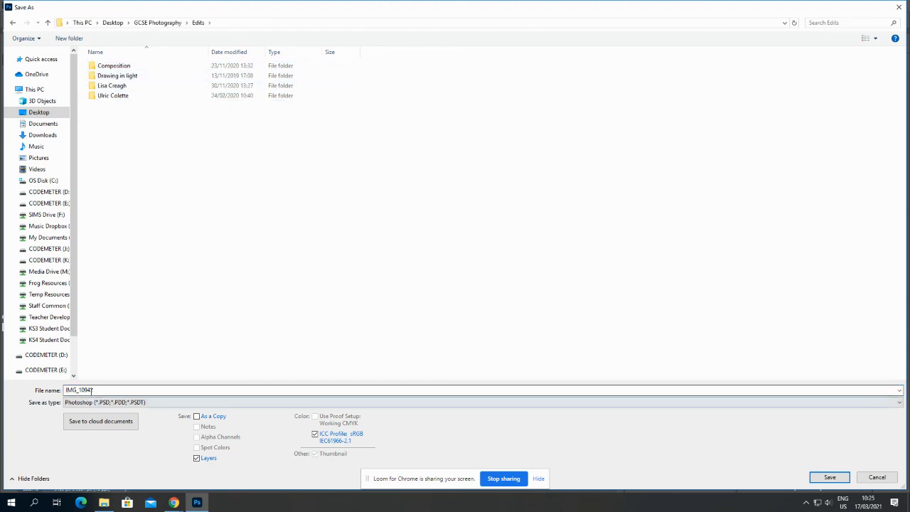
click(877, 477)
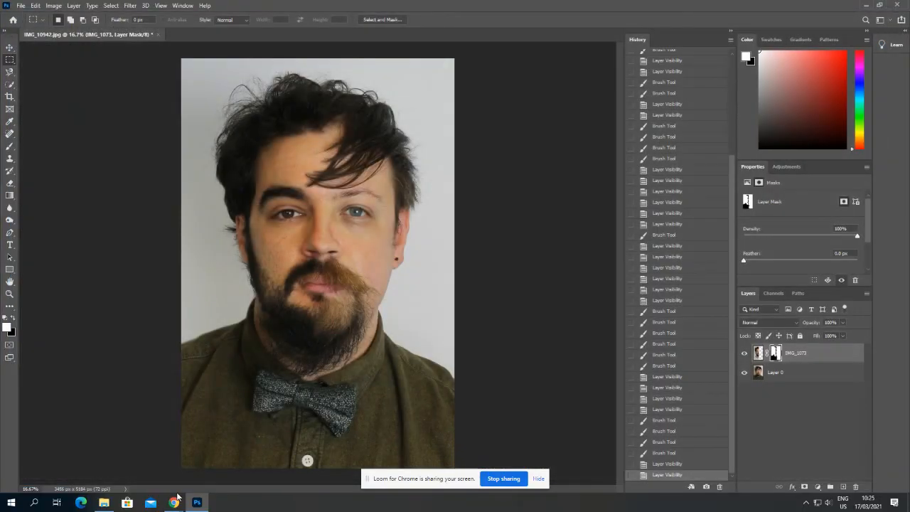
- Switch to Photopea in Chrome and examine its options for saving the document as a PSD or exporting it
mouse_move(176, 500)
mouse_move(149, 466)
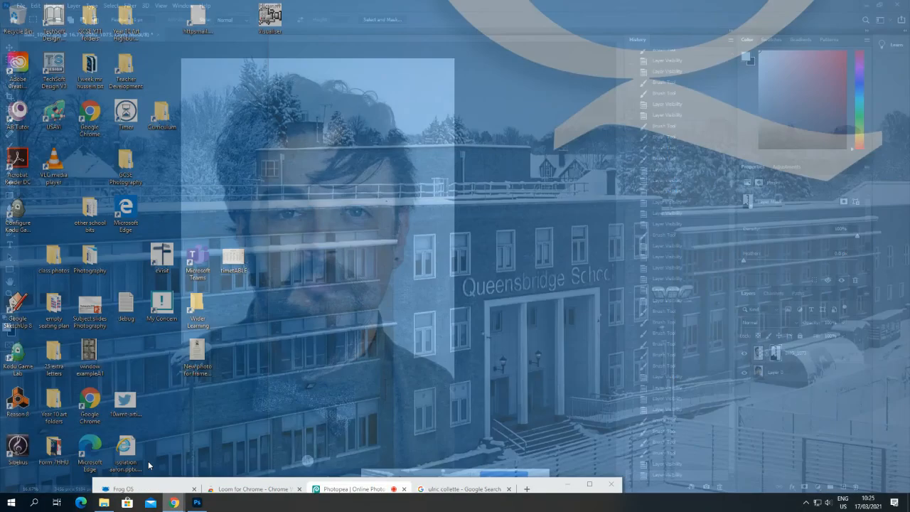
drag(171, 484, 209, 7)
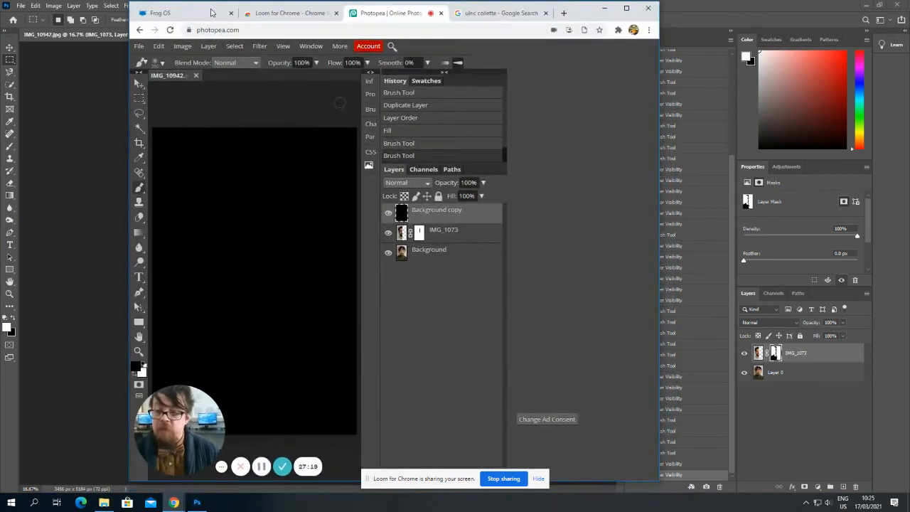
click(139, 45)
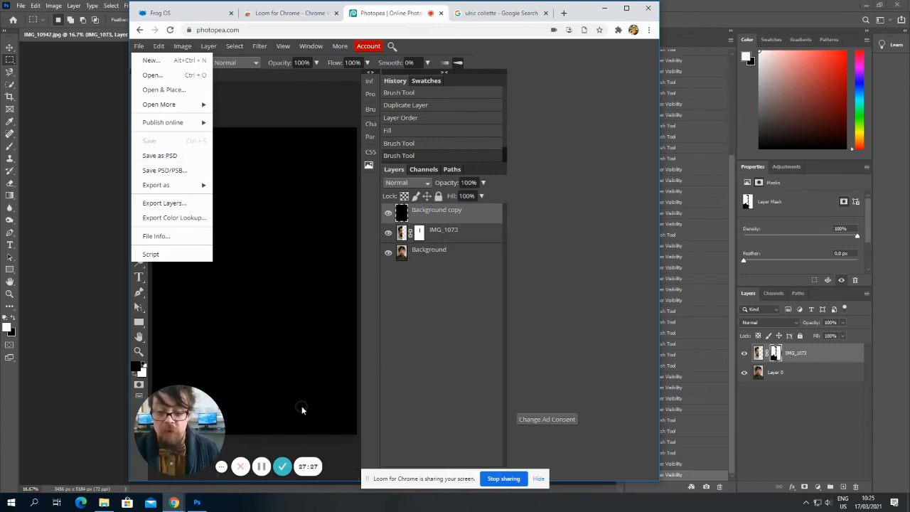
click(283, 45)
click(240, 90)
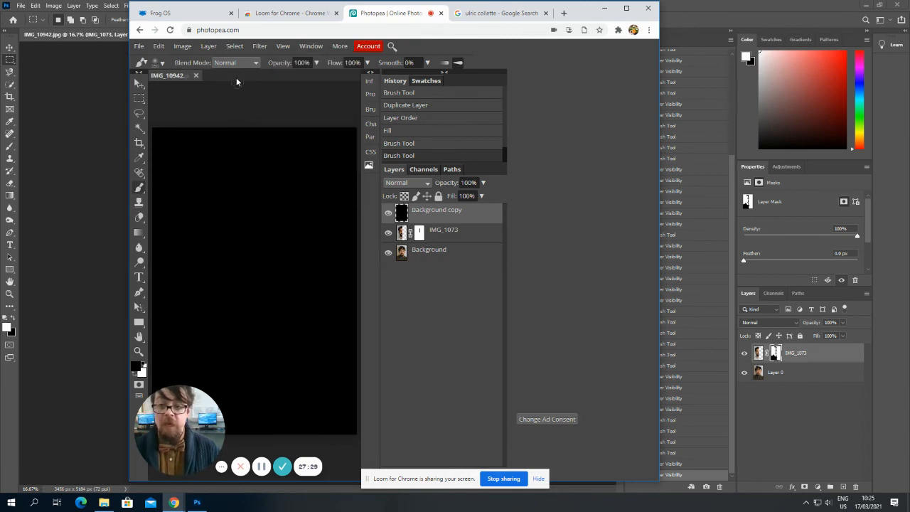